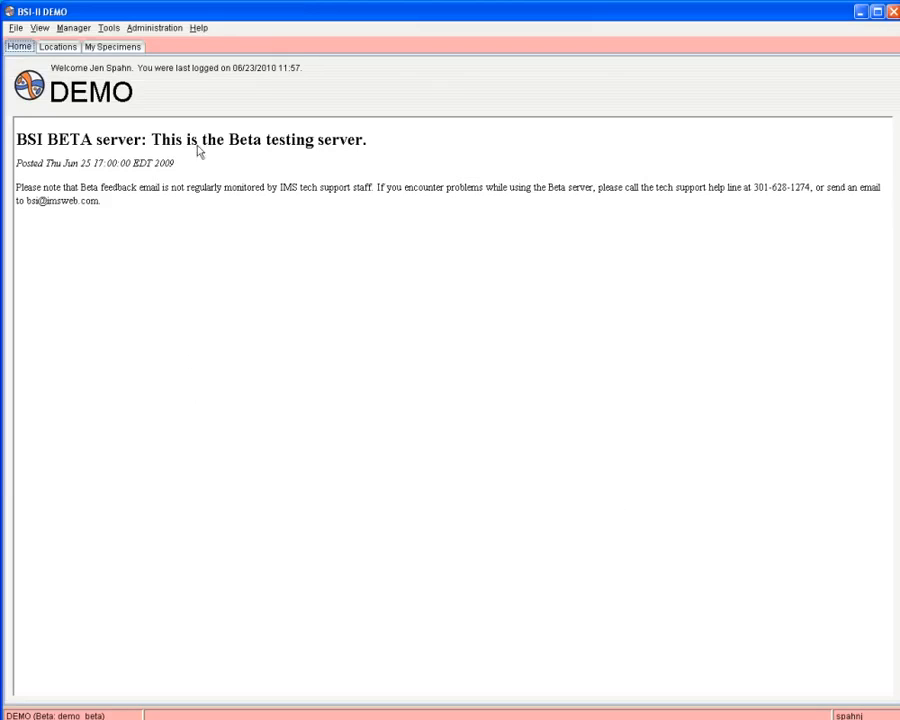
Switch to the My Specimens tab to list all 100 specimens.
left_click(110, 47)
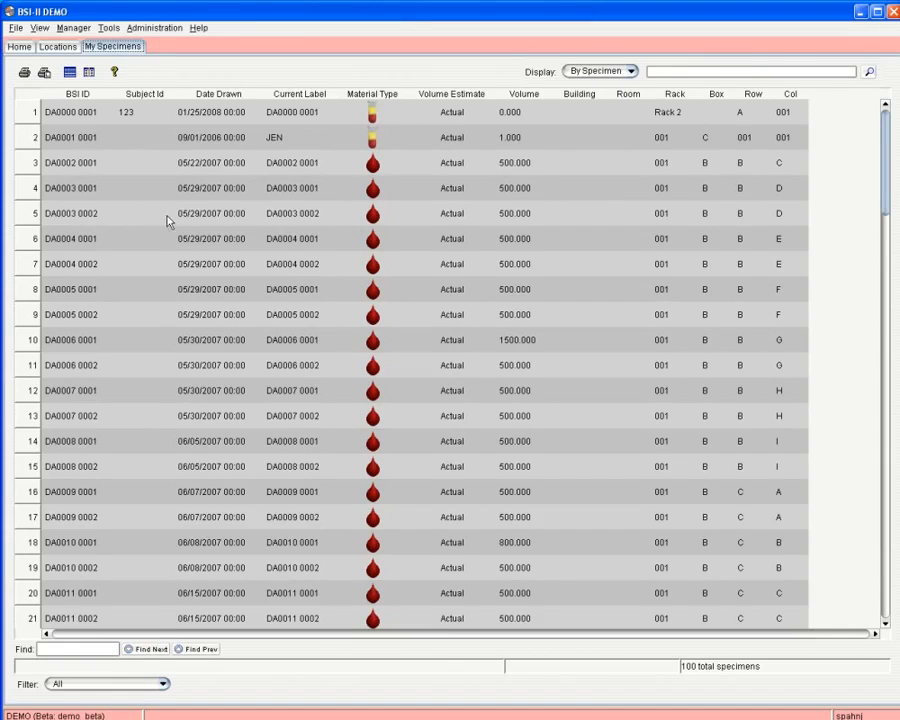
Choose Edit Toolbar from the toolbar's context menu to bring up Select Toolbar Items.
right_click(233, 80)
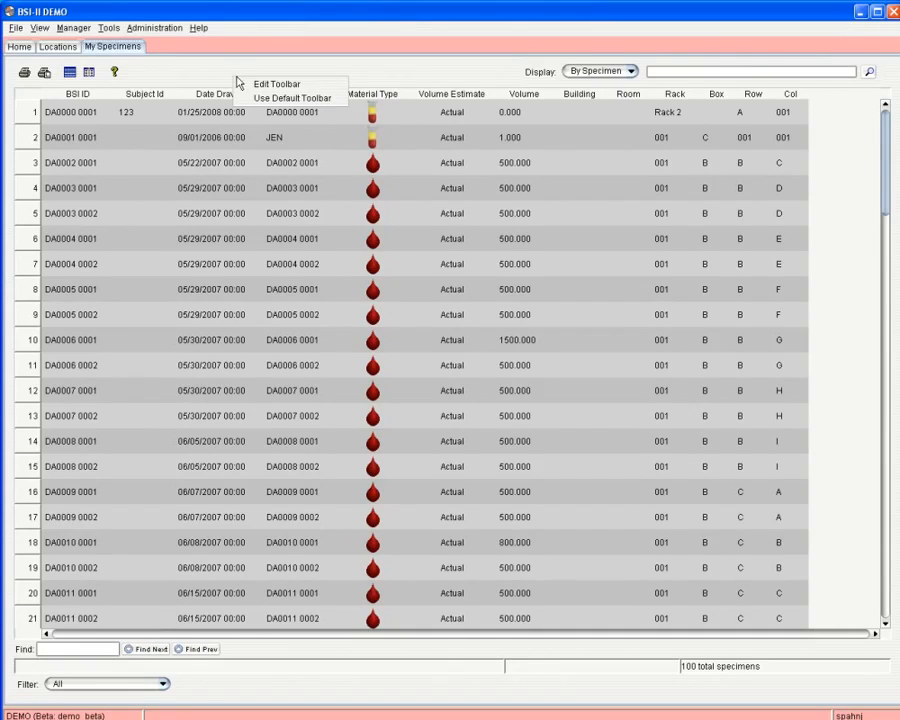
left_click(253, 85)
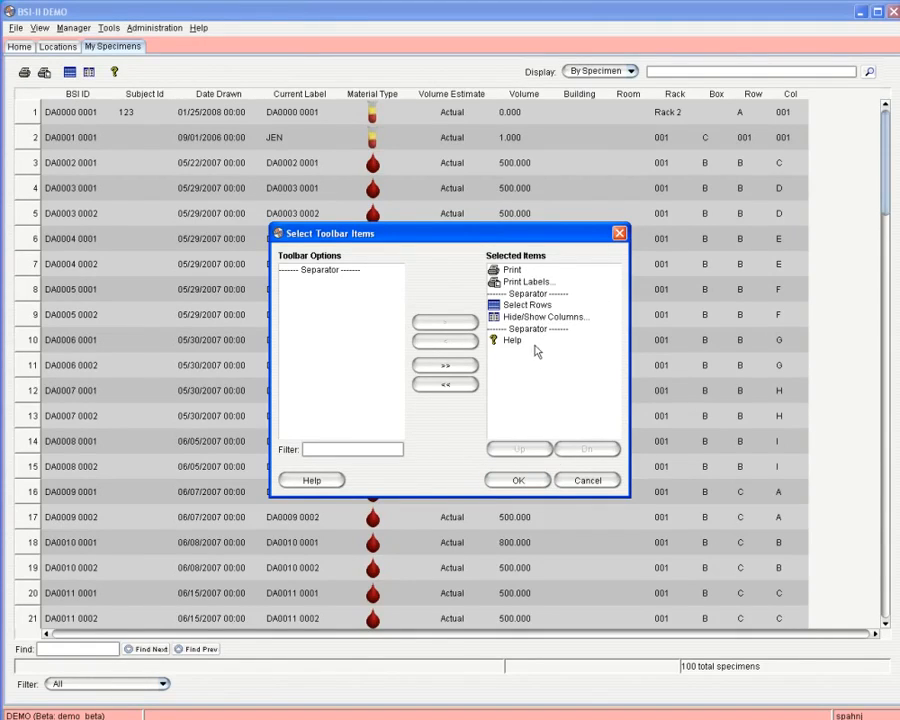
Accept the toolbar items unchanged, returning to the 100-specimen table.
left_click(518, 480)
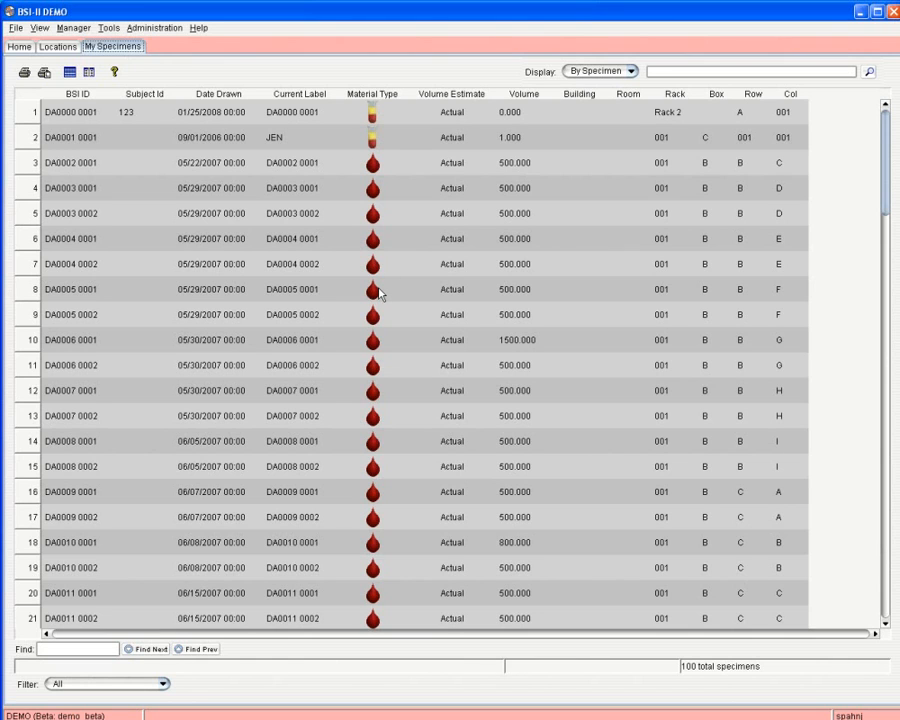
Move the Material Type column to sit just left of Current Label.
scroll(414, 391, "down", 7)
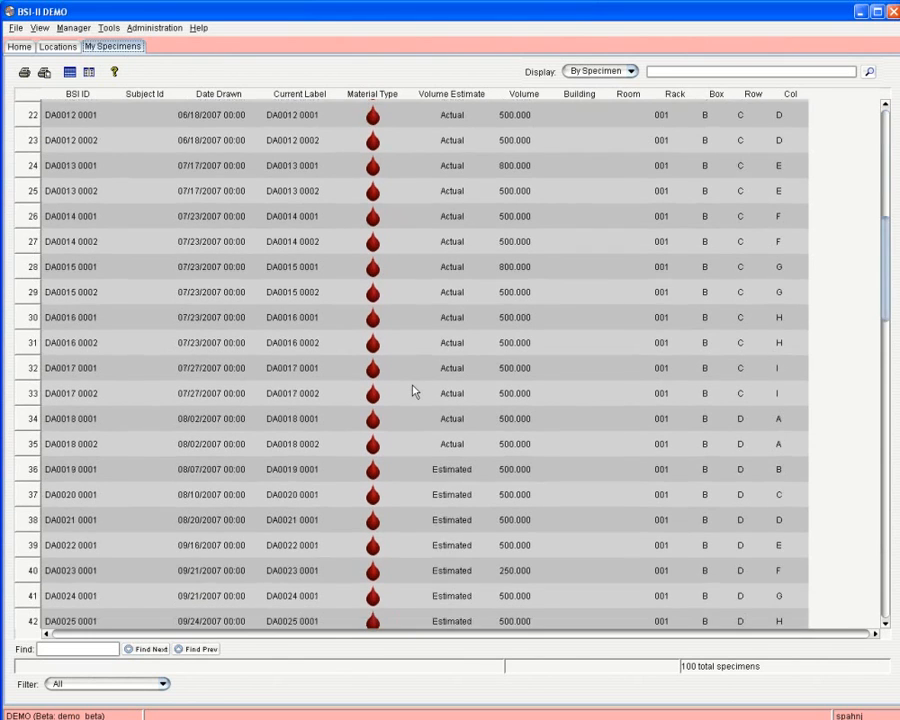
scroll(414, 391, "down", 3)
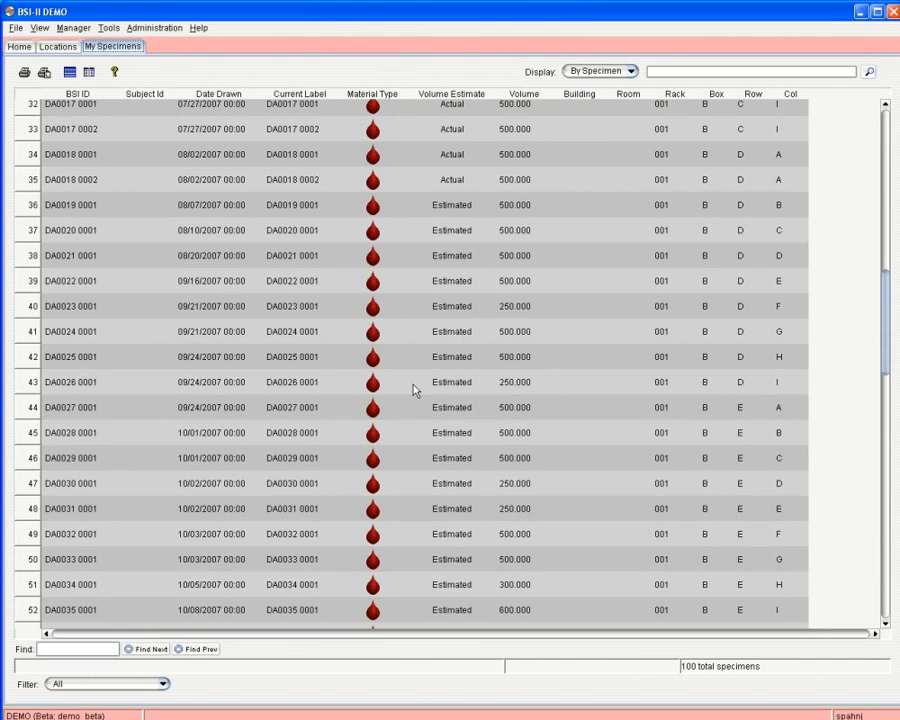
scroll(415, 390, "up", 10)
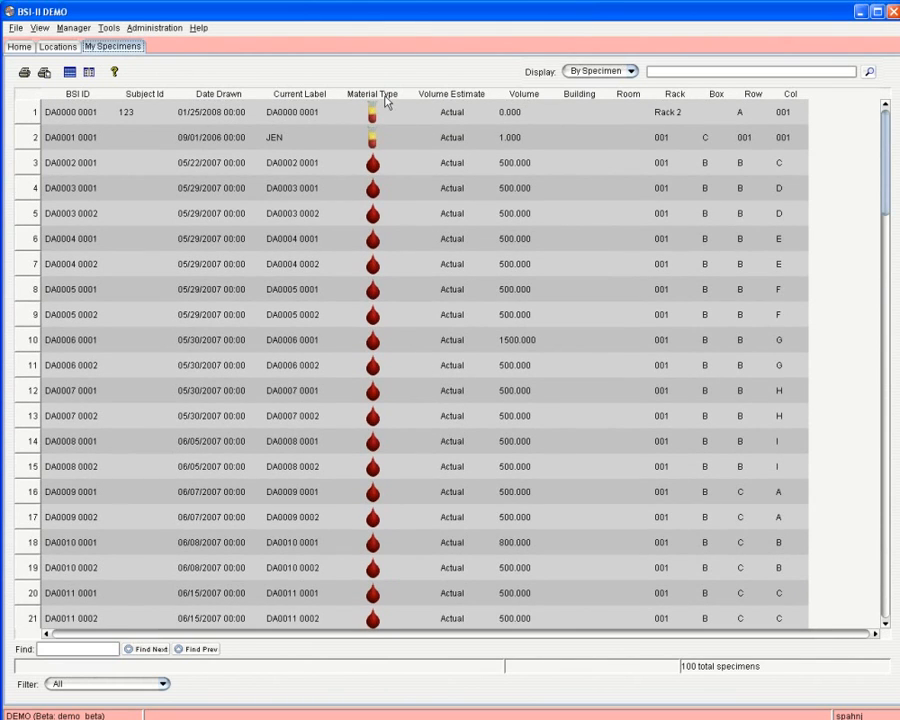
left_click_drag(385, 100, 305, 96)
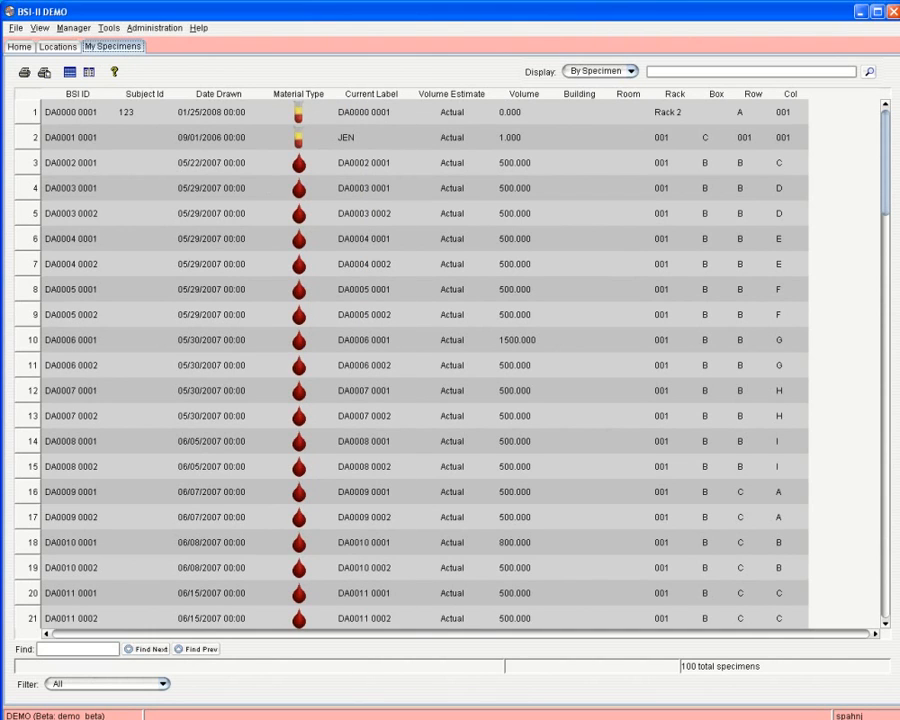
Glance at Hide/Show Columns and the View menu without changes, then bring up Quick Search.
right_click(412, 98)
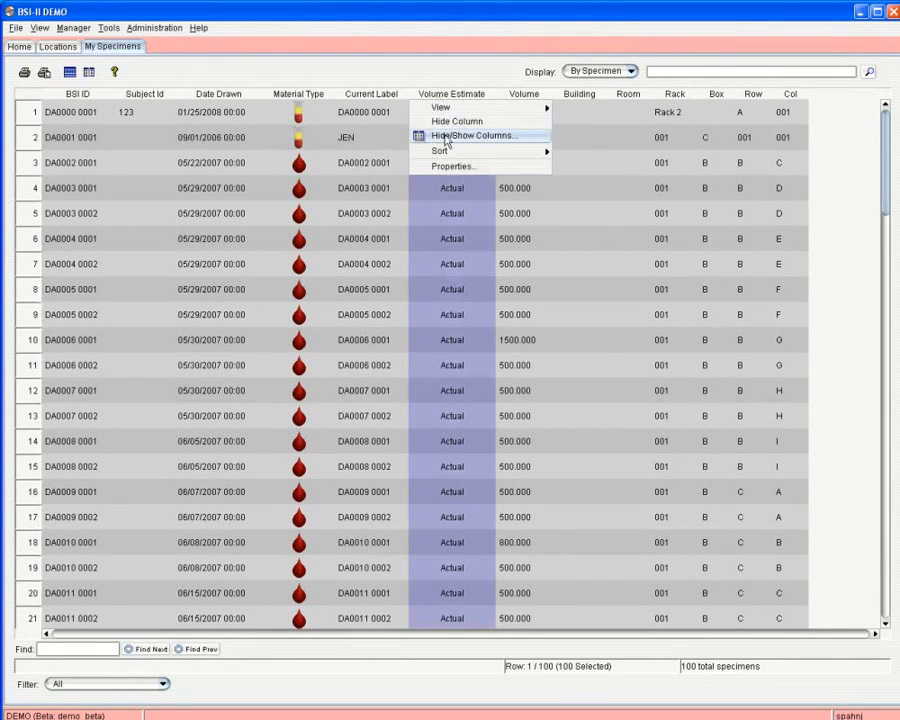
left_click(445, 132)
left_click(587, 480)
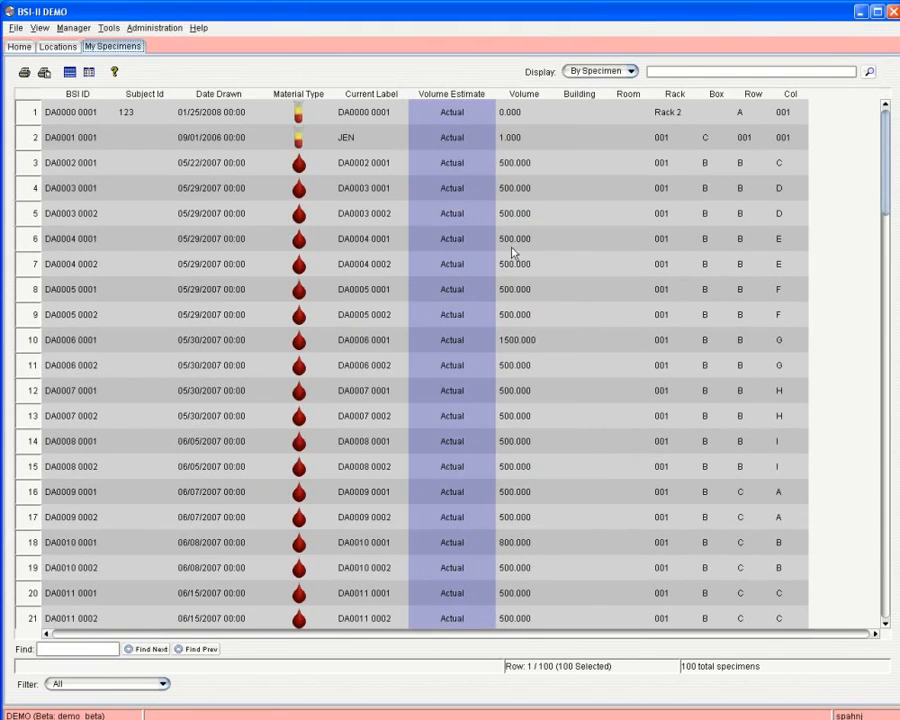
left_click(46, 30)
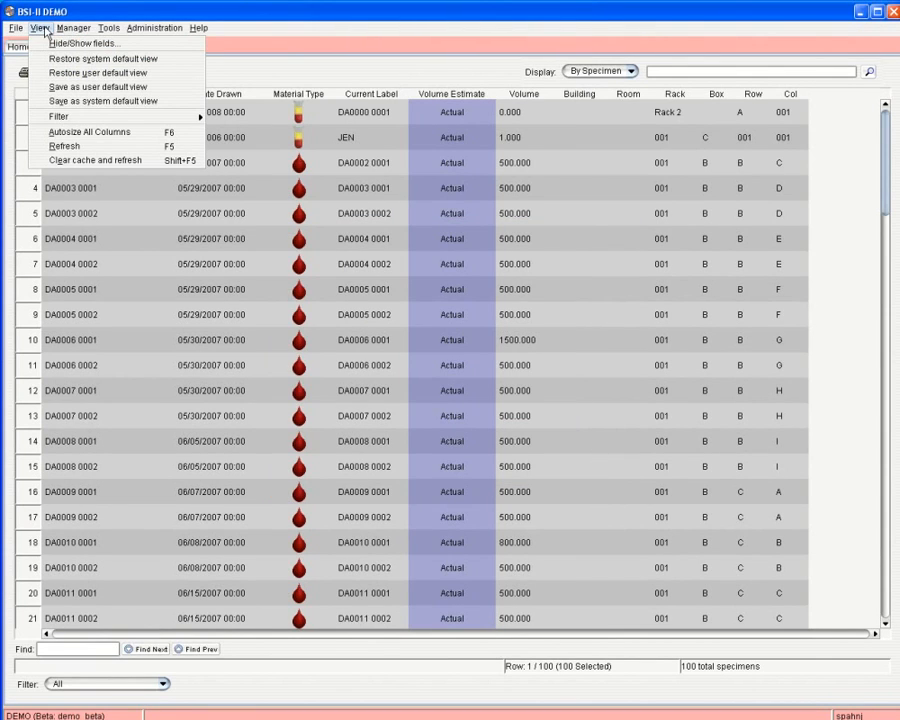
left_click(279, 317)
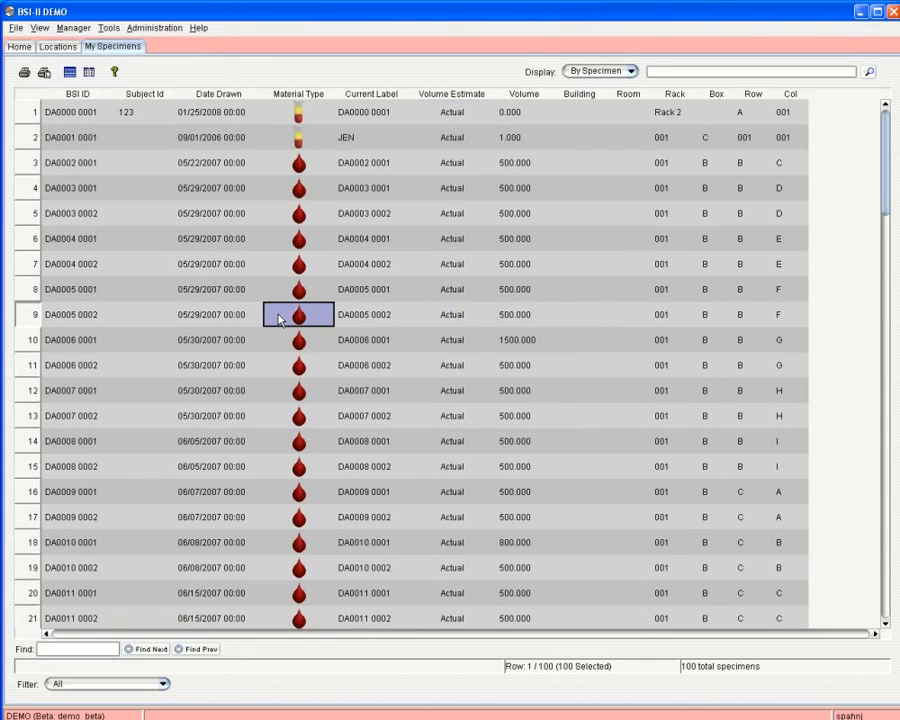
scroll(279, 317, "down", 3)
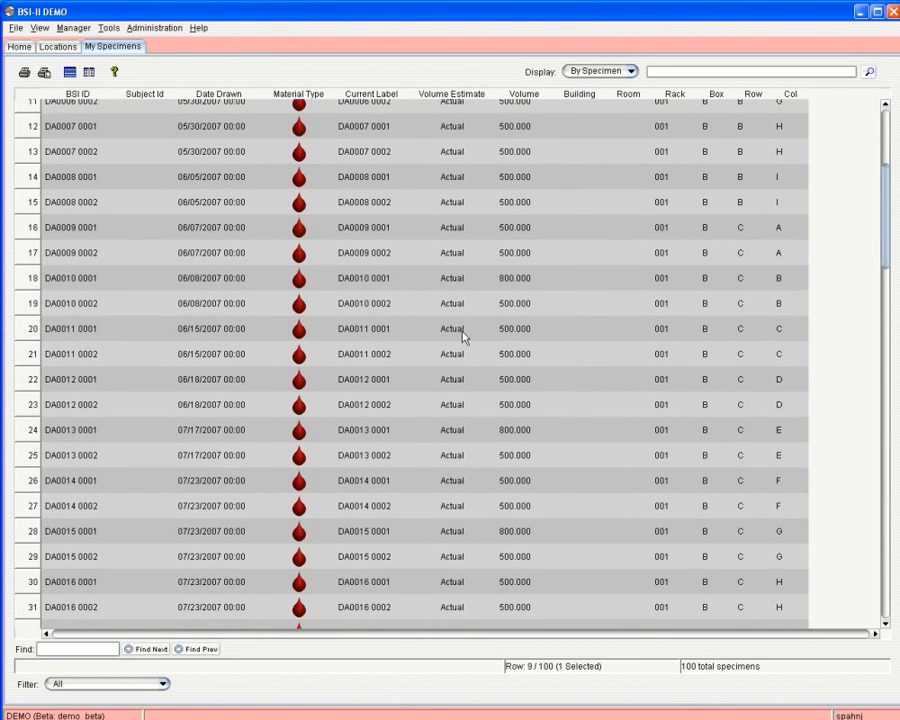
left_click(698, 77)
Add Material Type as a search field in the Quick Search form.
left_click(869, 73)
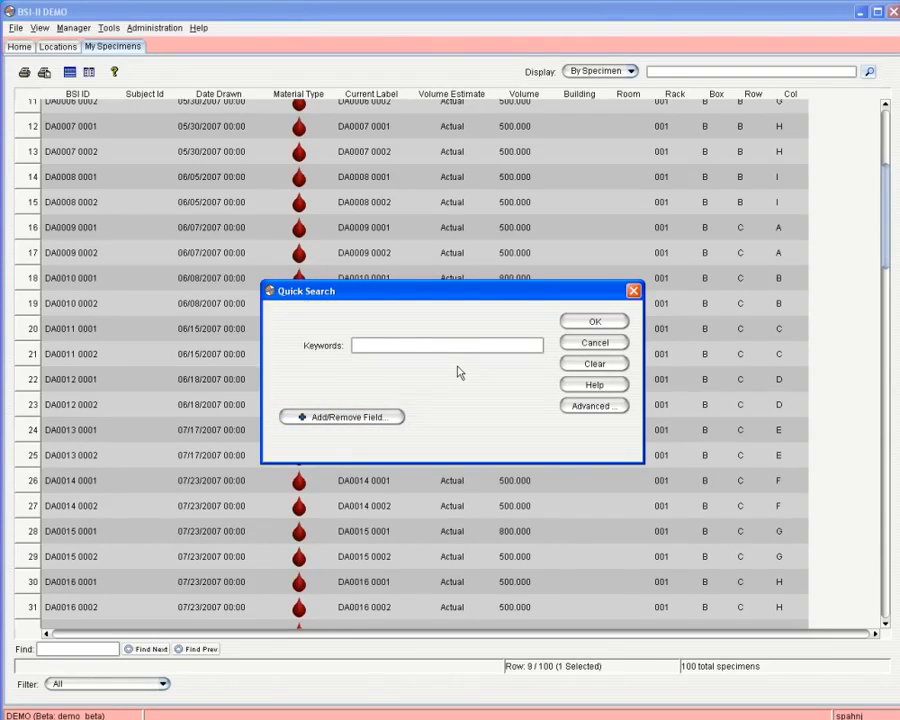
left_click(400, 417)
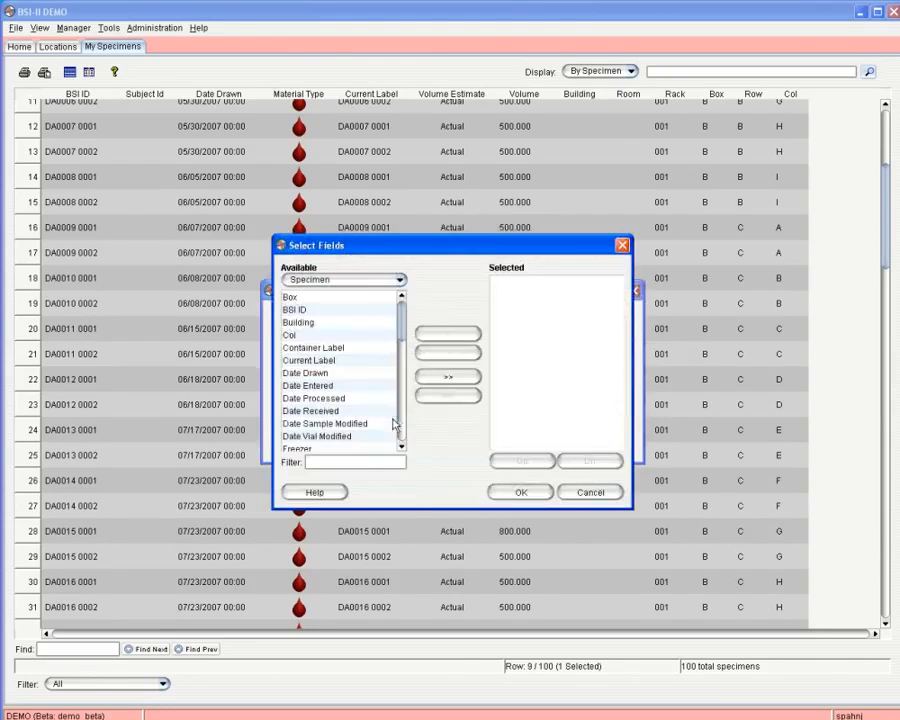
scroll(323, 403, "down", 5)
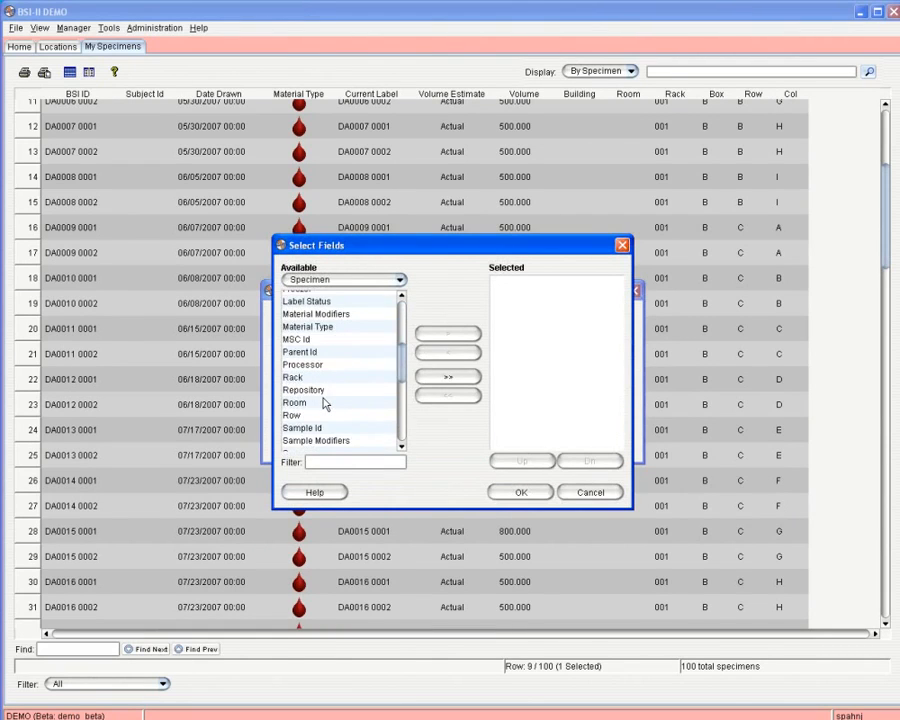
scroll(323, 403, "down", 6)
scroll(323, 403, "up", 8)
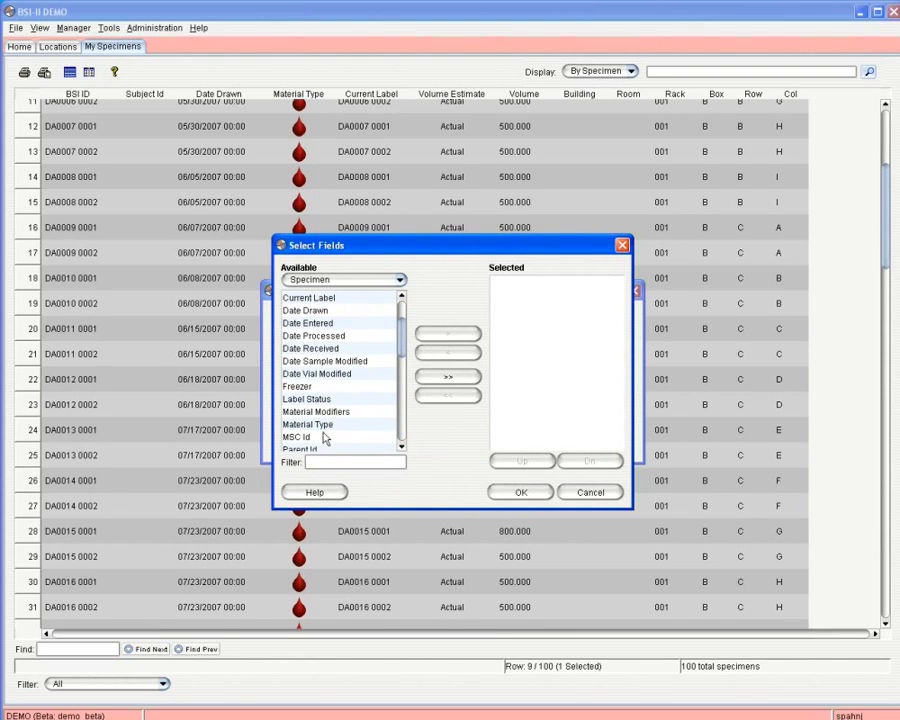
left_click(350, 435)
left_click(345, 424)
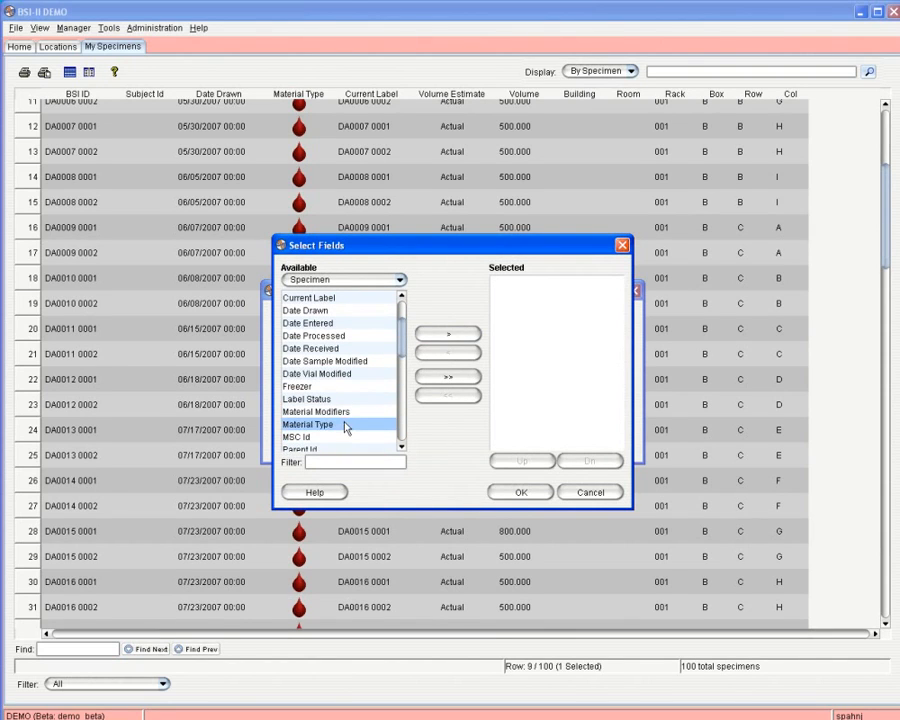
left_click(447, 333)
left_click(519, 492)
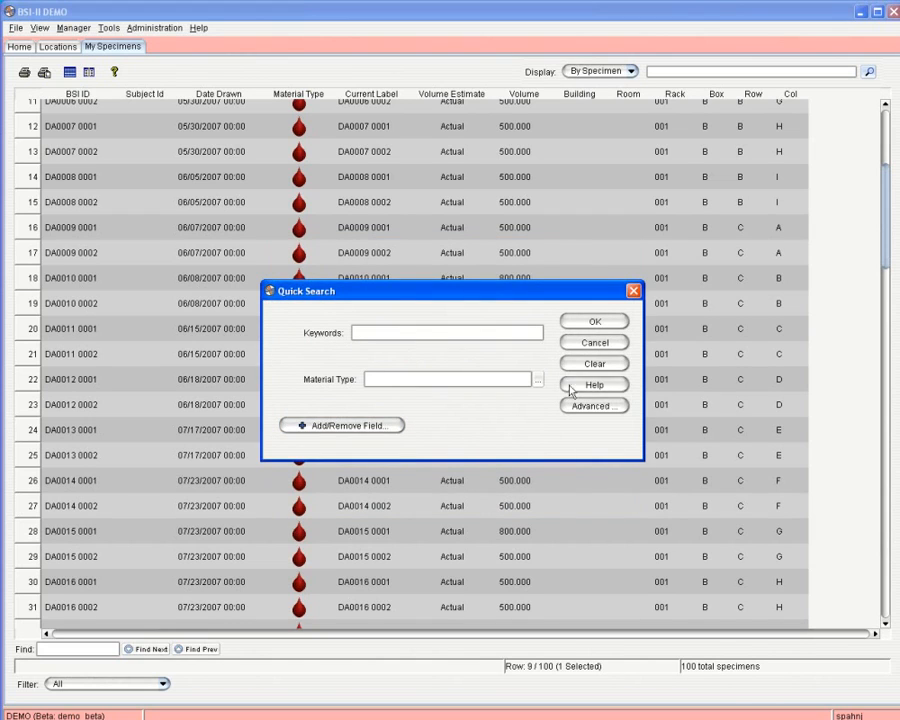
Pick egg as the material type and run the search, returning 10 specimens.
left_click(537, 380)
scroll(395, 330, "down", 3)
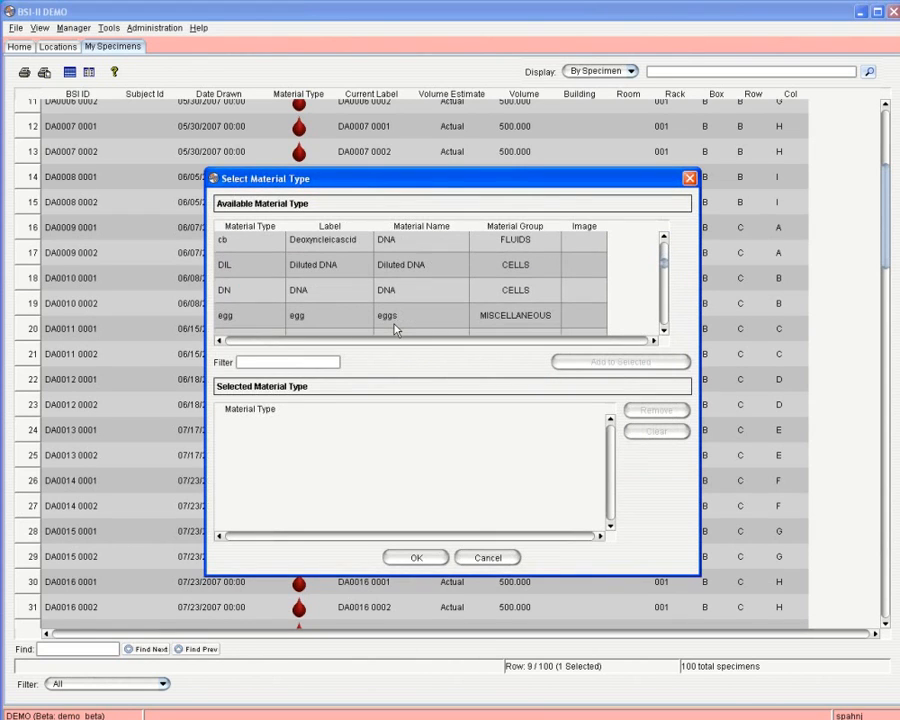
double_click(395, 320)
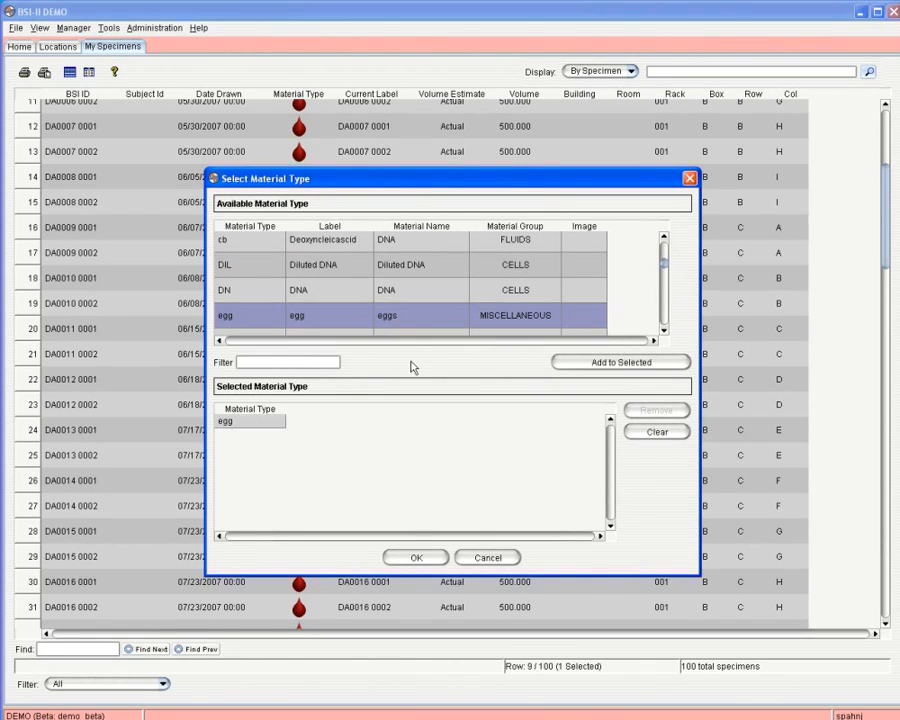
left_click(414, 557)
left_click(611, 322)
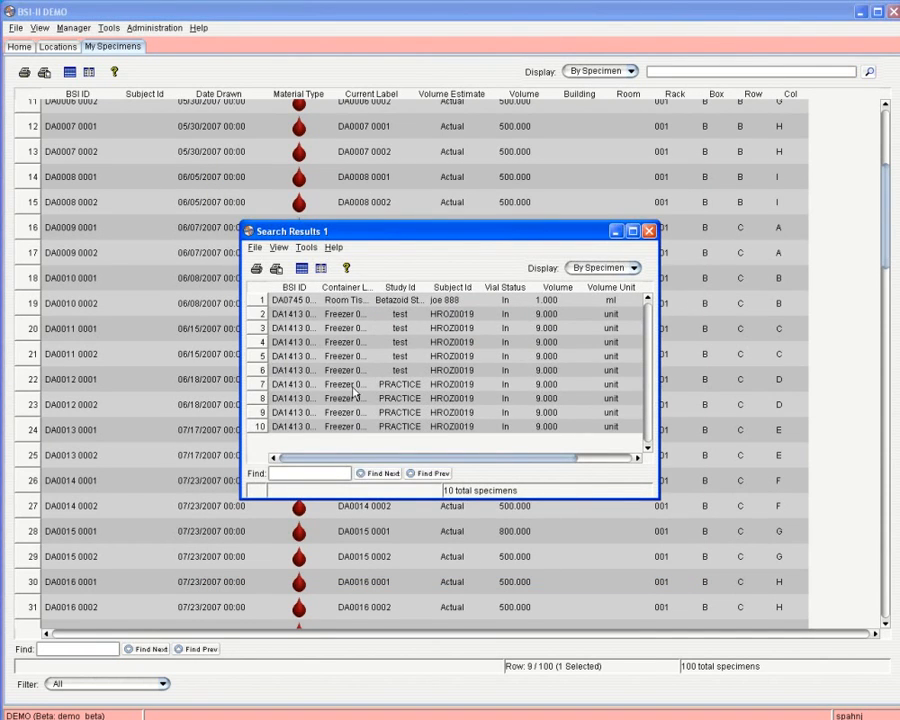
Close the egg results, search for JEMO, and enlarge the 47-result window.
left_click(648, 231)
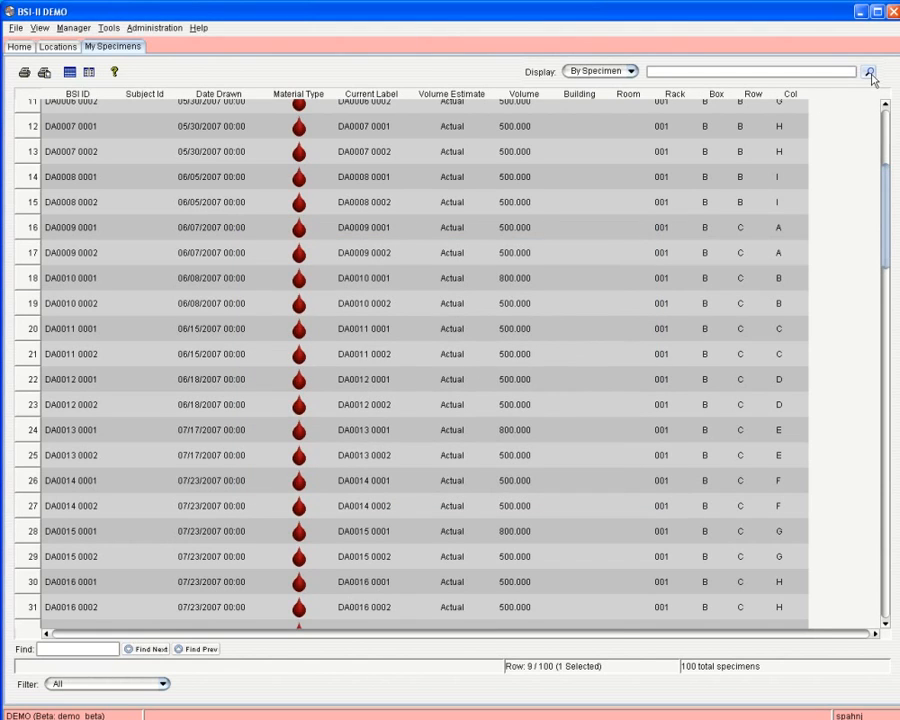
left_click(741, 77)
type("JEMO")
left_click(868, 72)
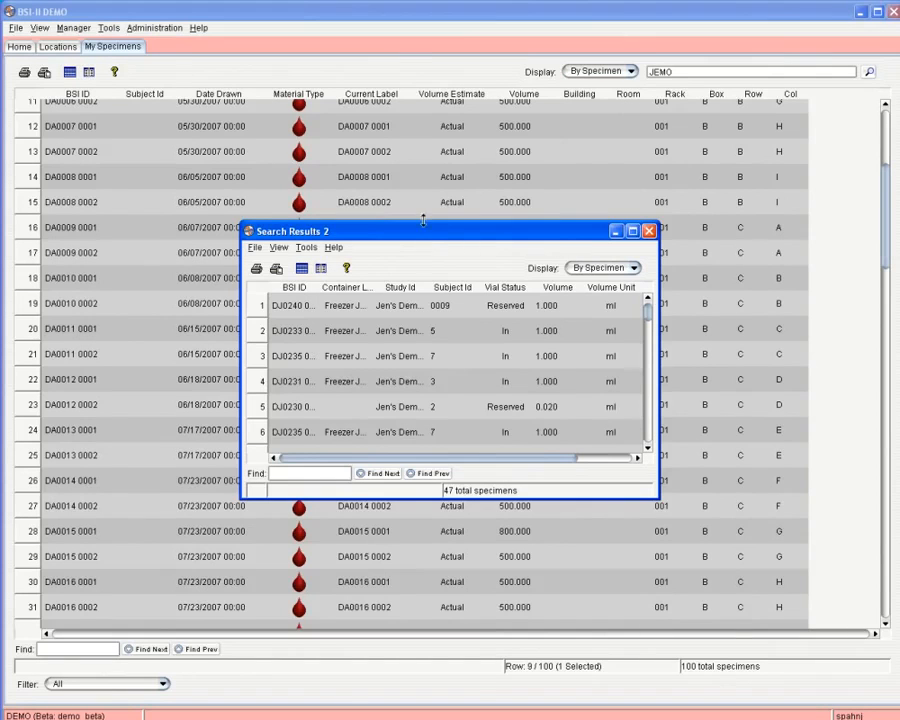
left_click_drag(423, 220, 423, 166)
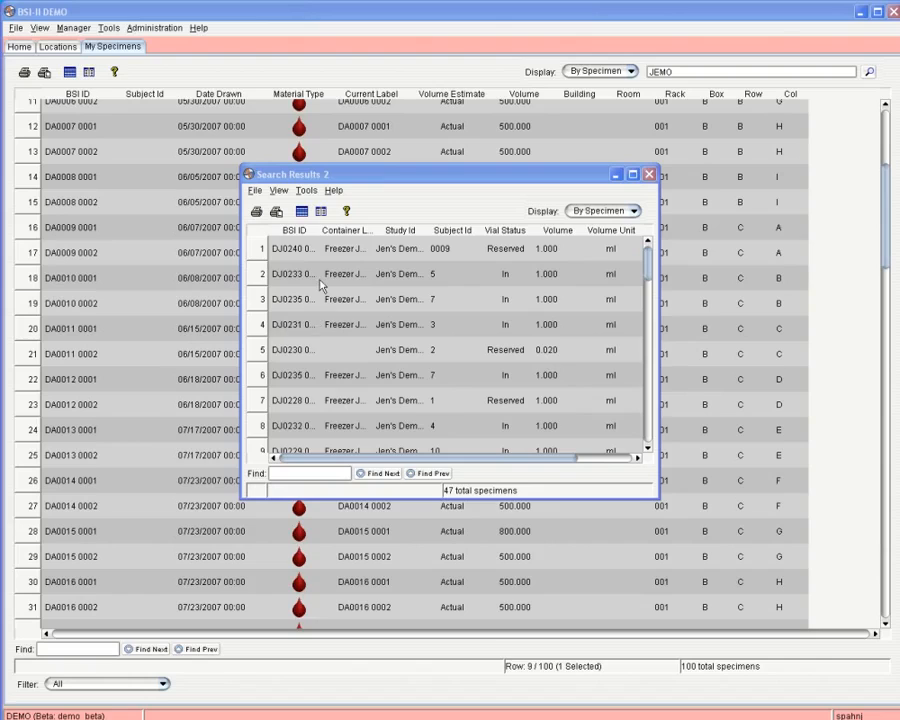
Select the first seven JEMO search results and bring up their actions.
left_click(300, 249)
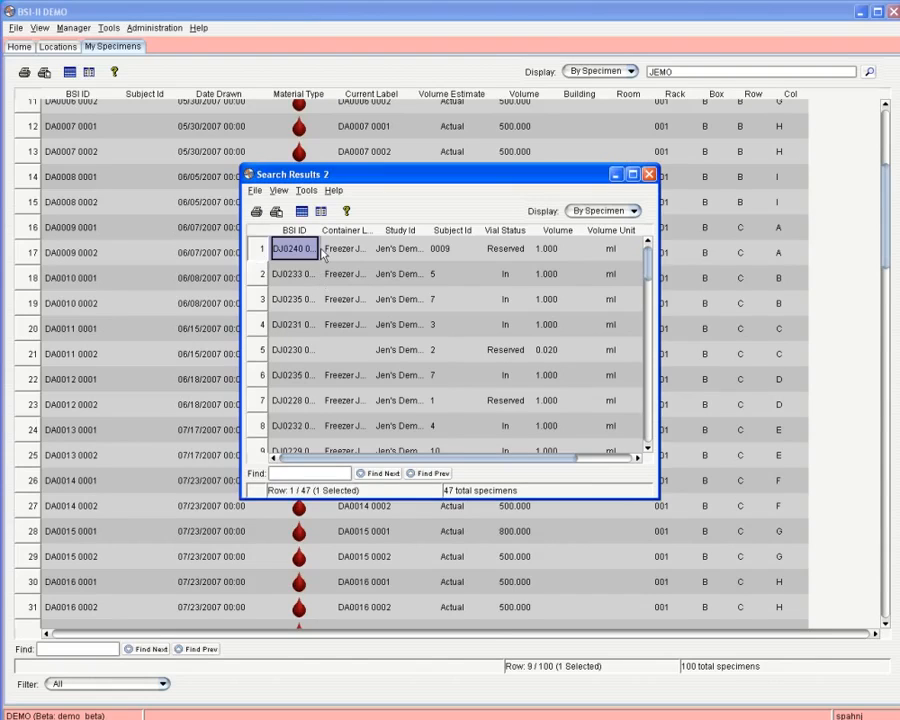
left_click(305, 274, "shift")
left_click_drag(318, 311, 305, 396)
right_click(305, 331)
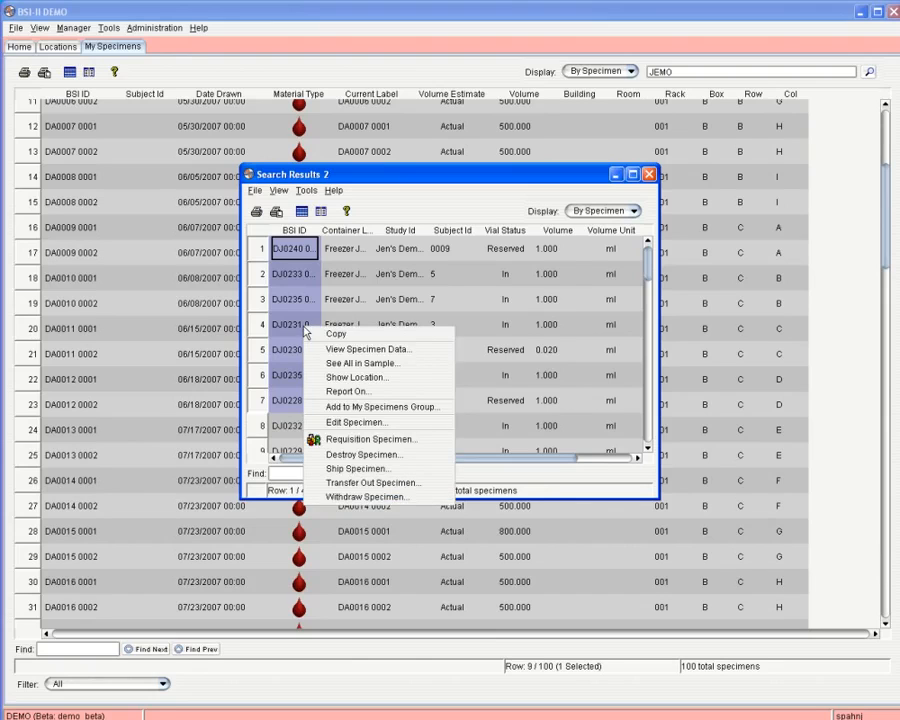
Add them to a newly created personal 'Other' specimen group, then close the results.
left_click(379, 408)
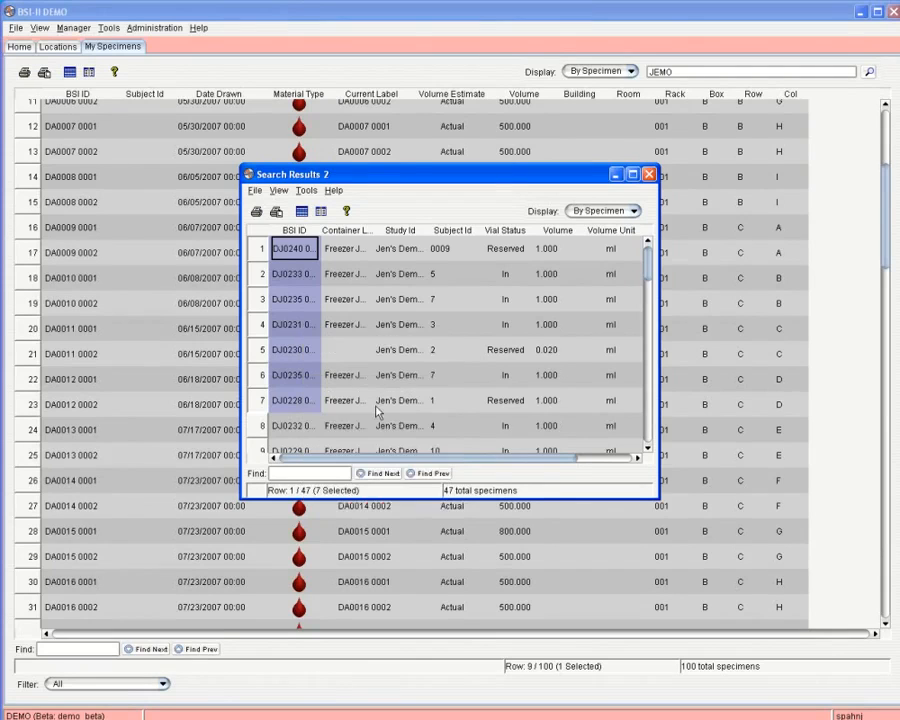
left_click(410, 426)
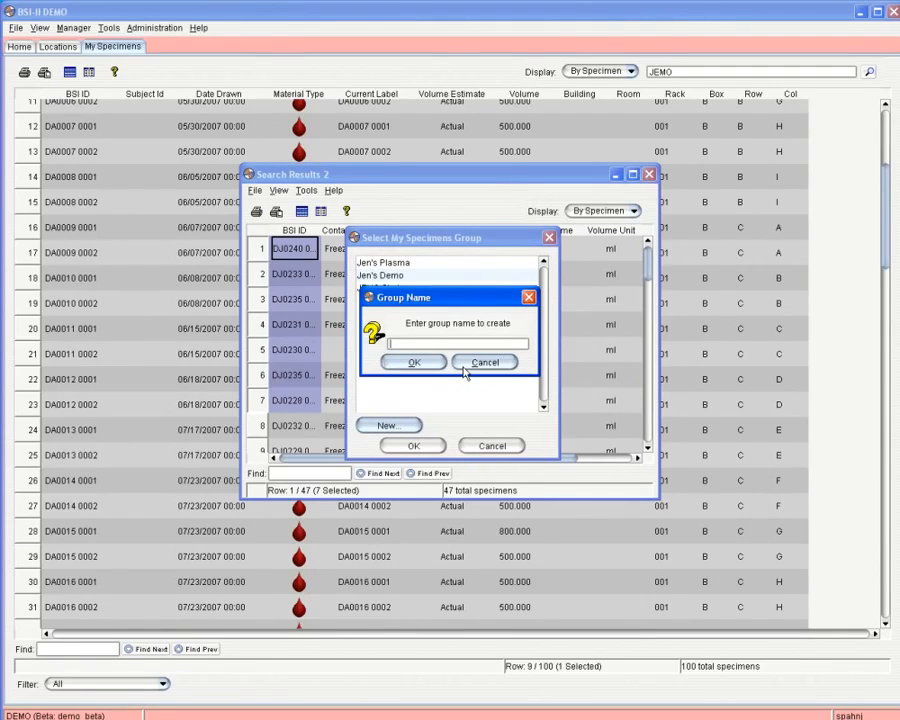
type("Jen's Other Stuff")
left_click(409, 363)
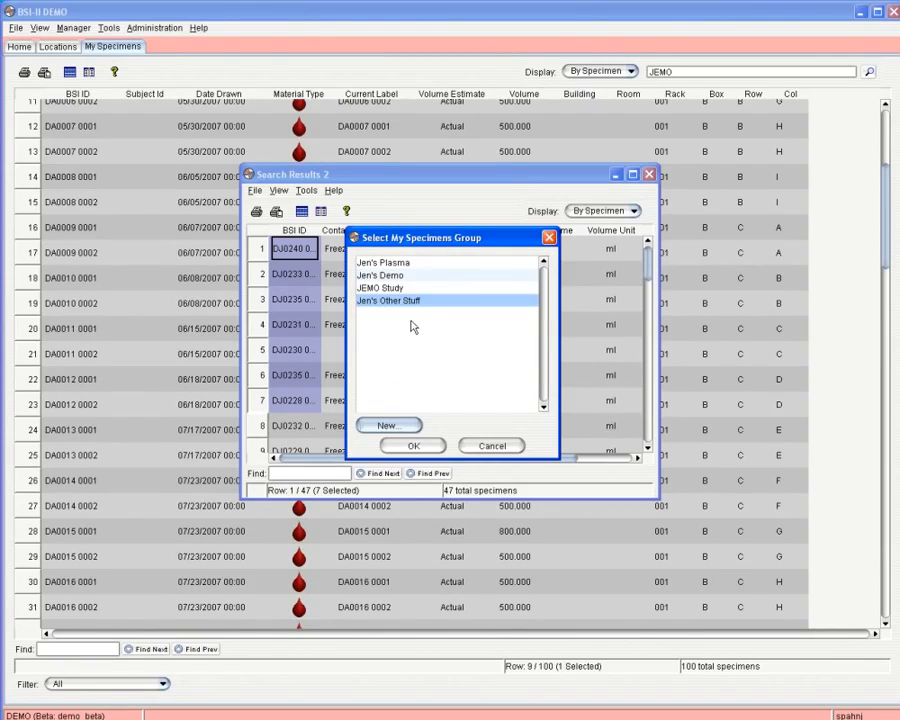
left_click(434, 448)
left_click(649, 175)
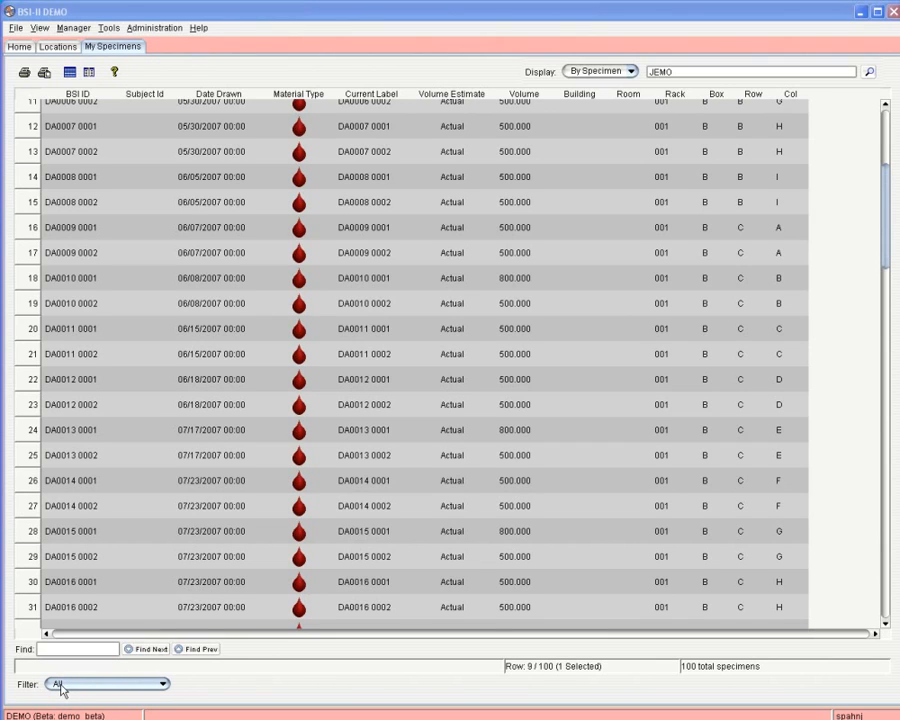
Filter My Specimens to the JEMO Study group, showing its 40 specimens.
left_click(163, 686)
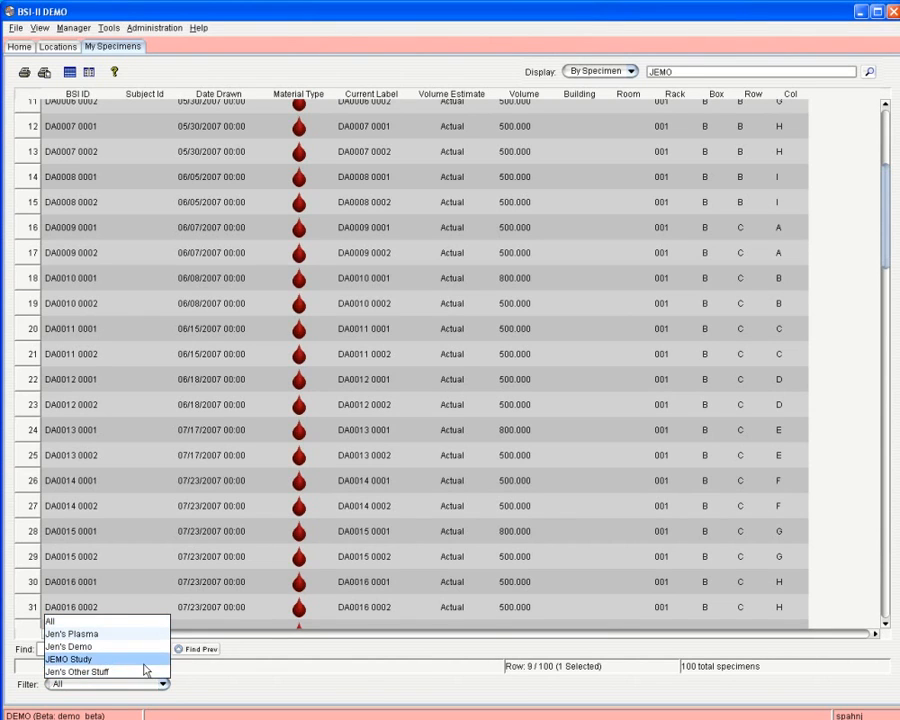
left_click(145, 667)
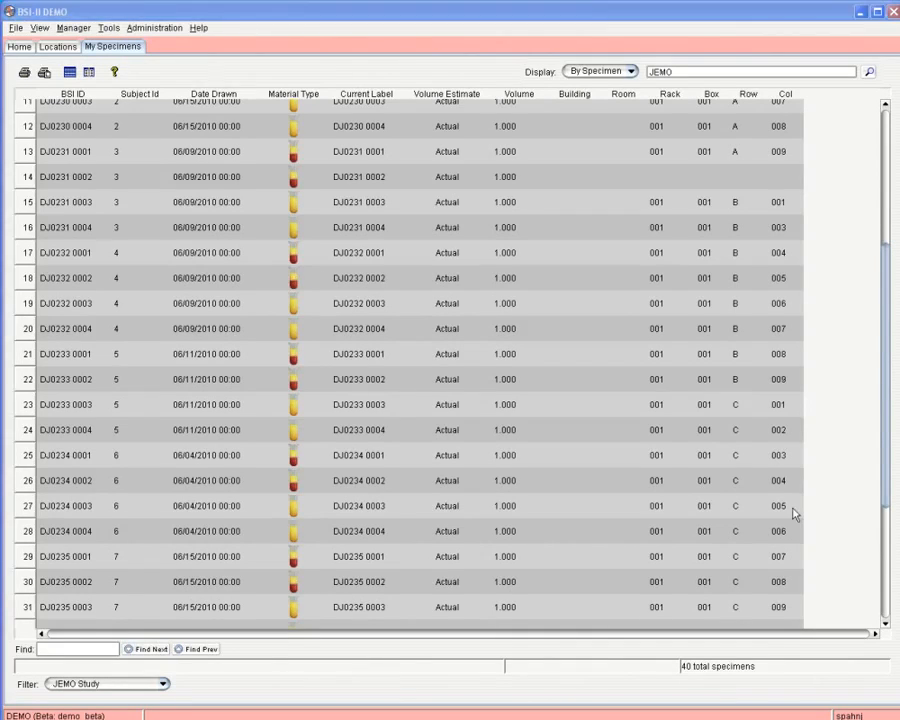
right_click(341, 353)
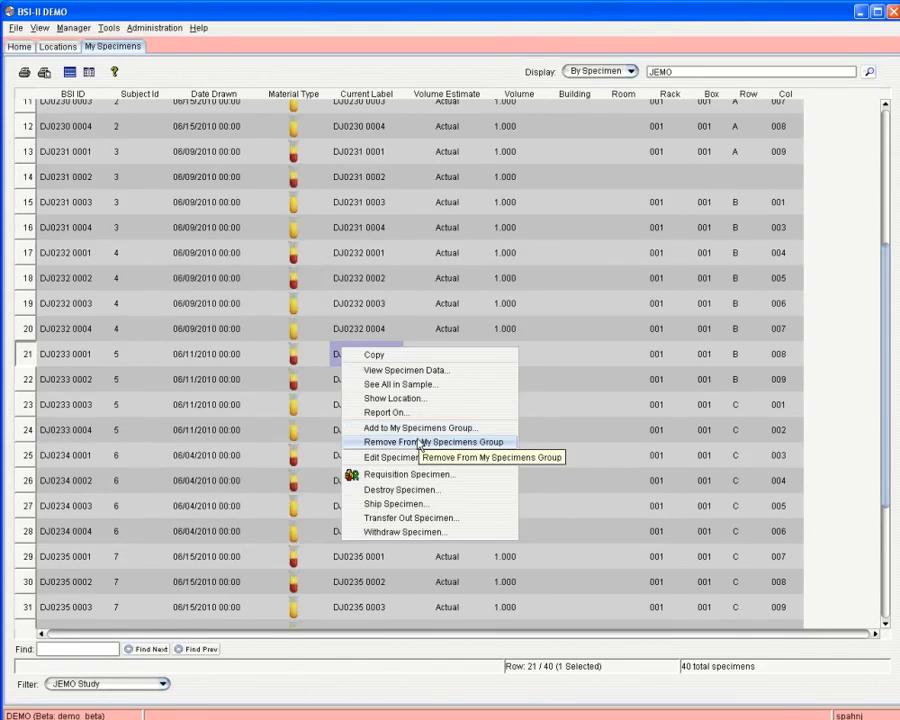
left_click(572, 387)
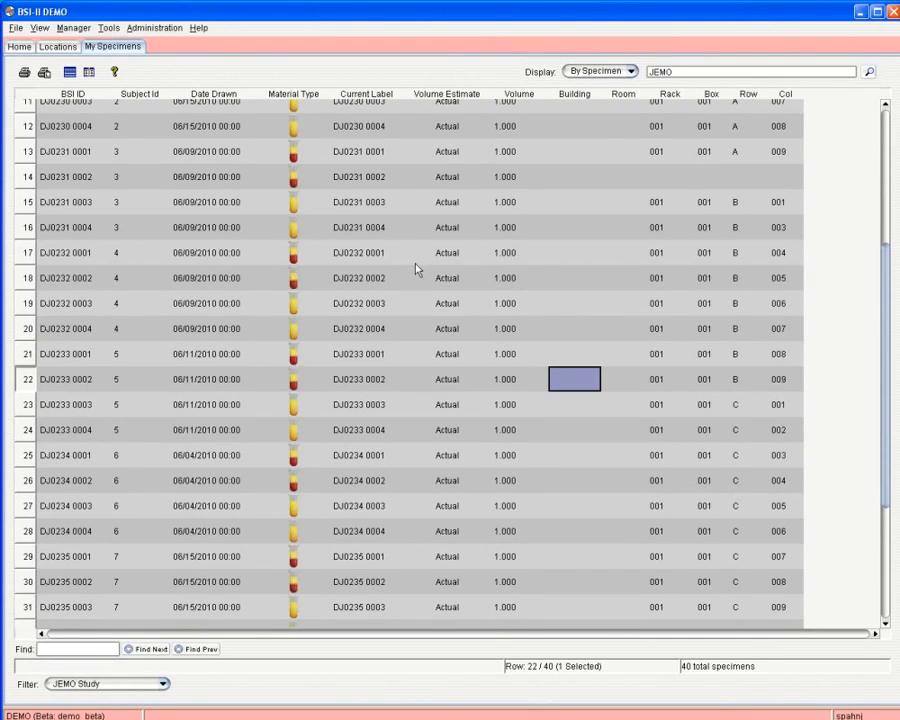
Switch the display to By Sample, then to By Subject.
left_click(630, 72)
left_click(618, 98)
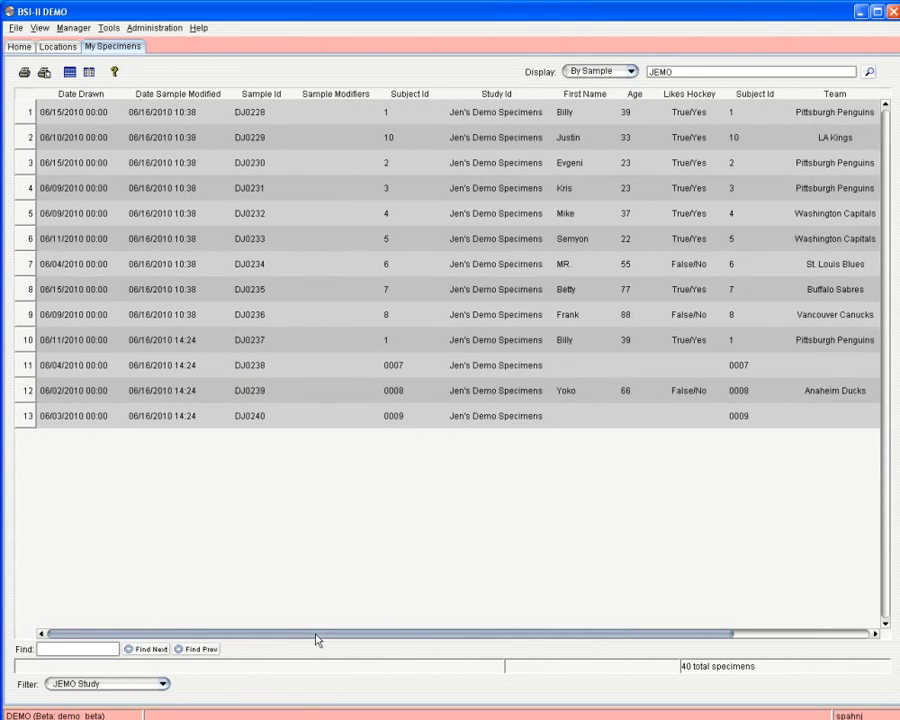
left_click_drag(316, 637, 458, 634)
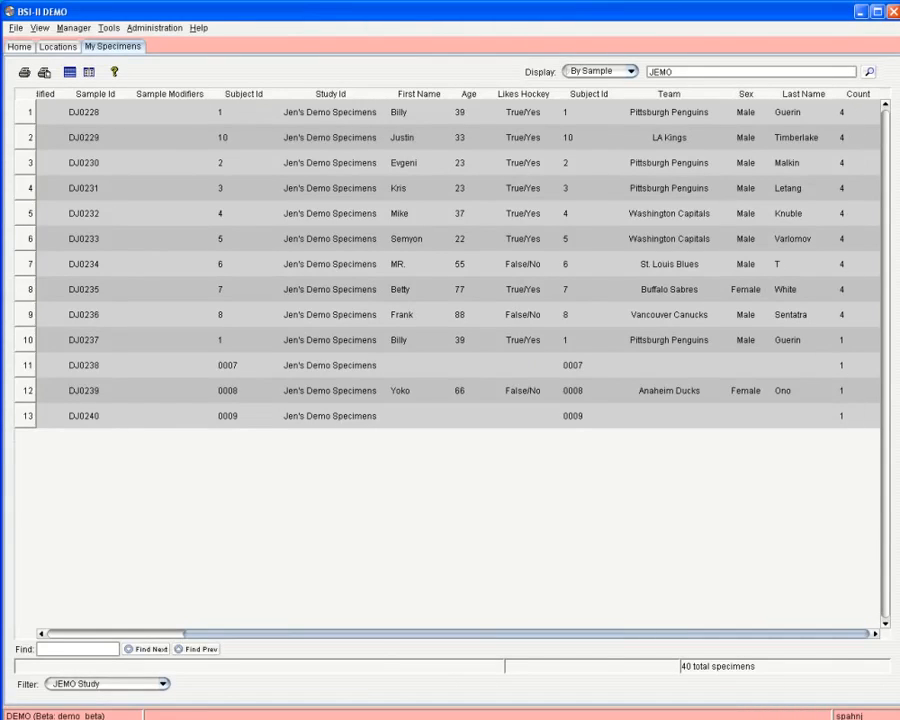
left_click(628, 72)
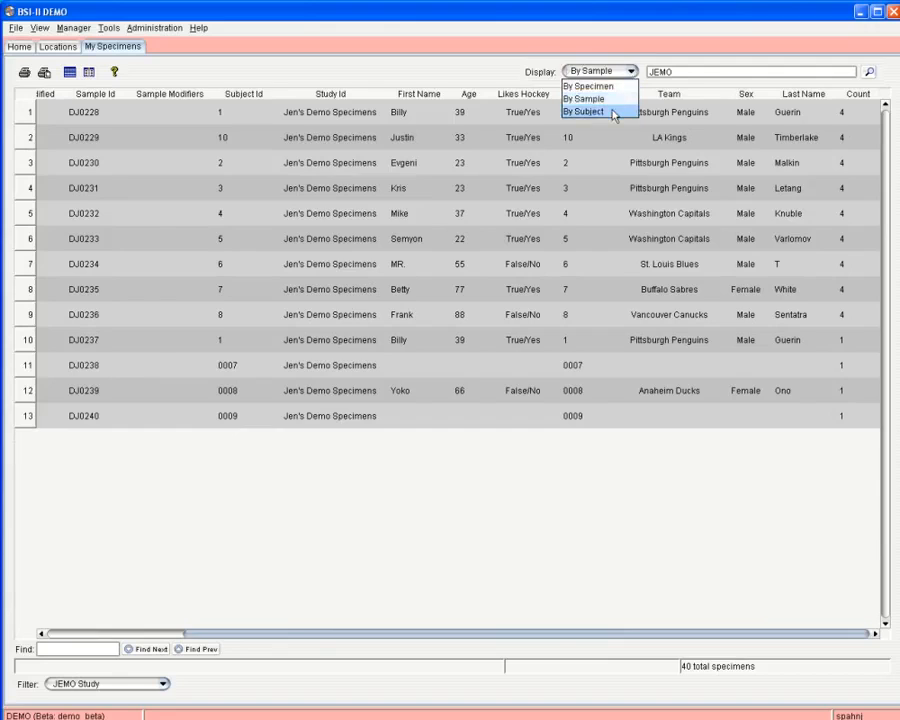
left_click(618, 111)
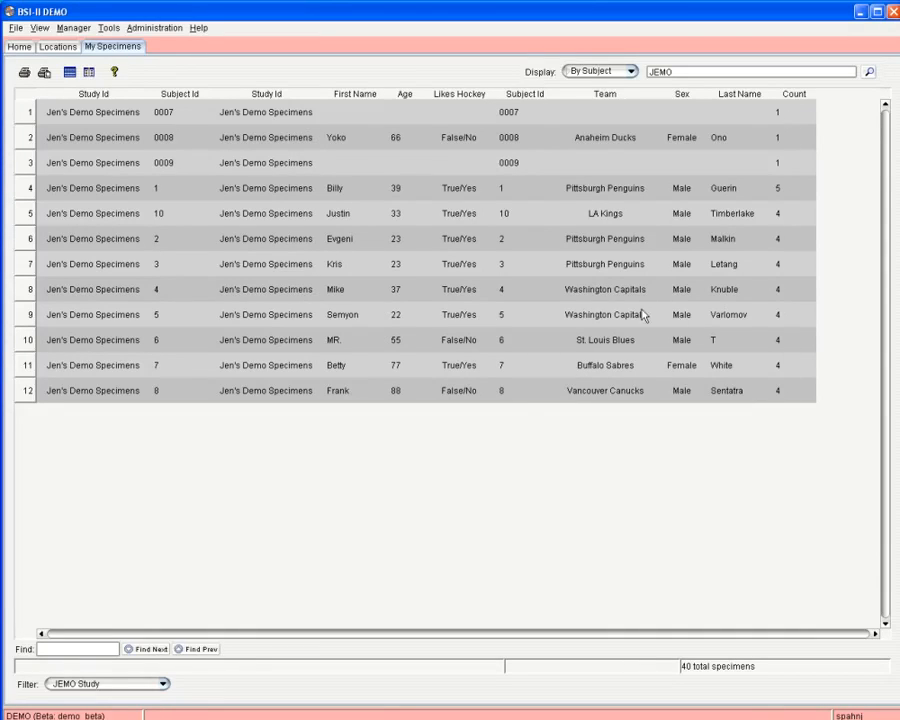
Hide the duplicate Study Id column and place Last Name right after First Name.
right_click(291, 96)
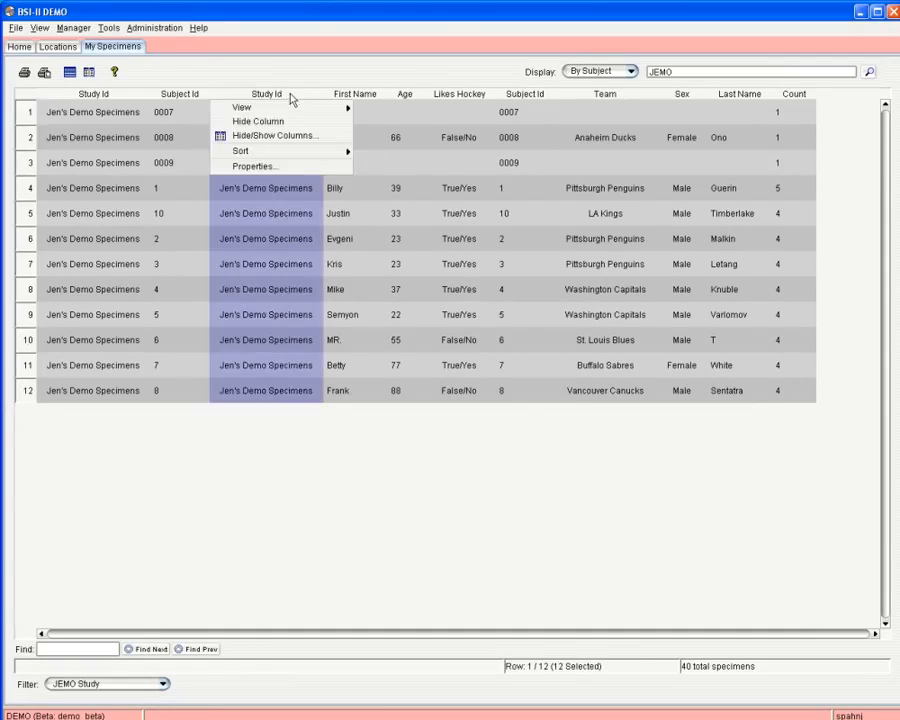
left_click(262, 121)
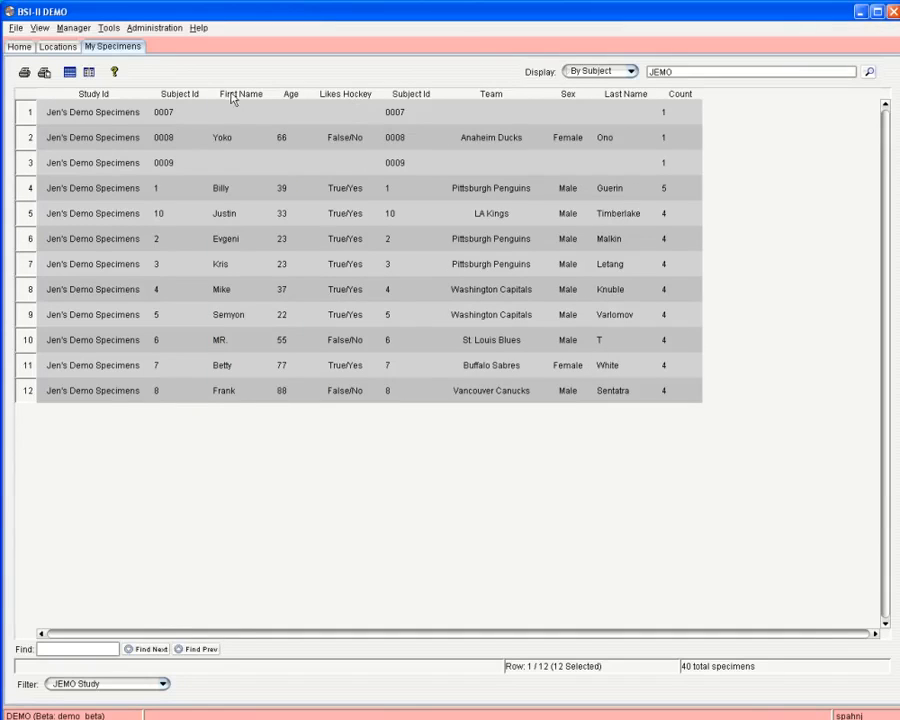
left_click_drag(238, 95, 202, 97)
left_click_drag(614, 97, 298, 100)
Save this layout as the user default view and return to the By Specimen display.
left_click(37, 27)
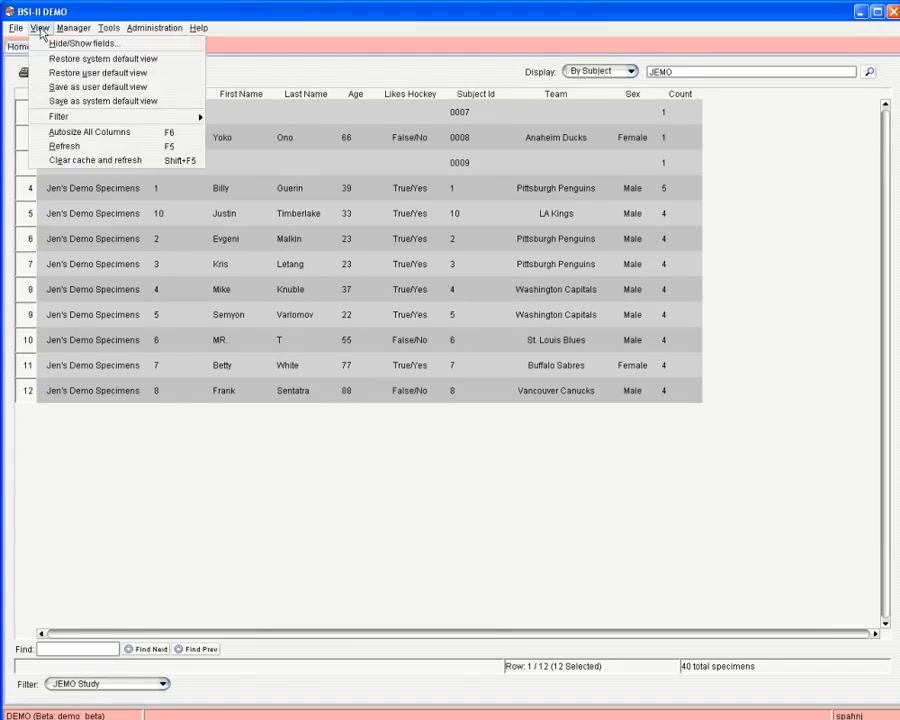
left_click(74, 89)
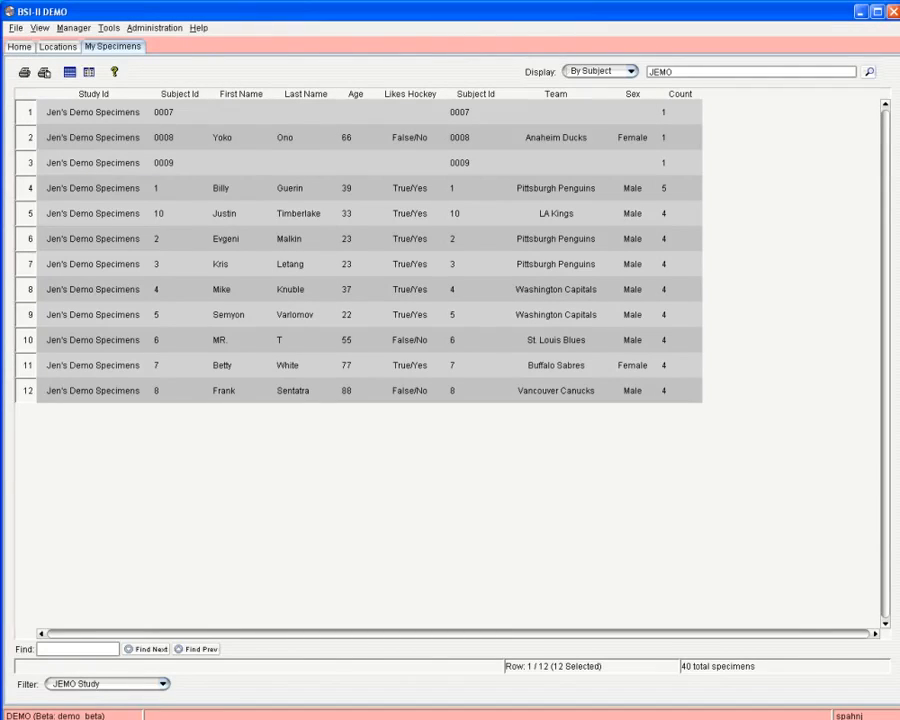
left_click(596, 72)
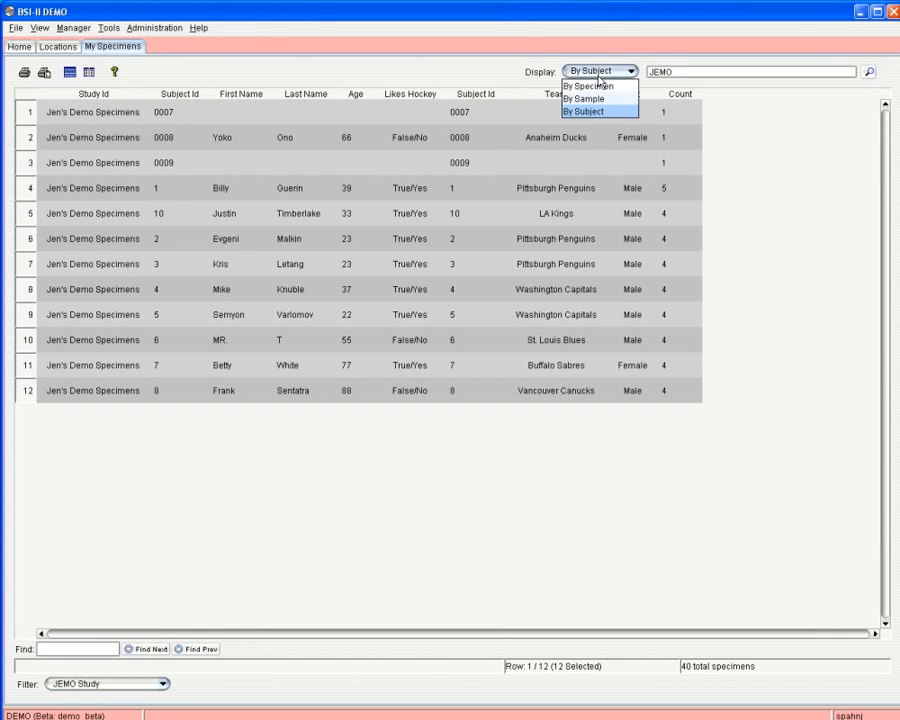
left_click(592, 87)
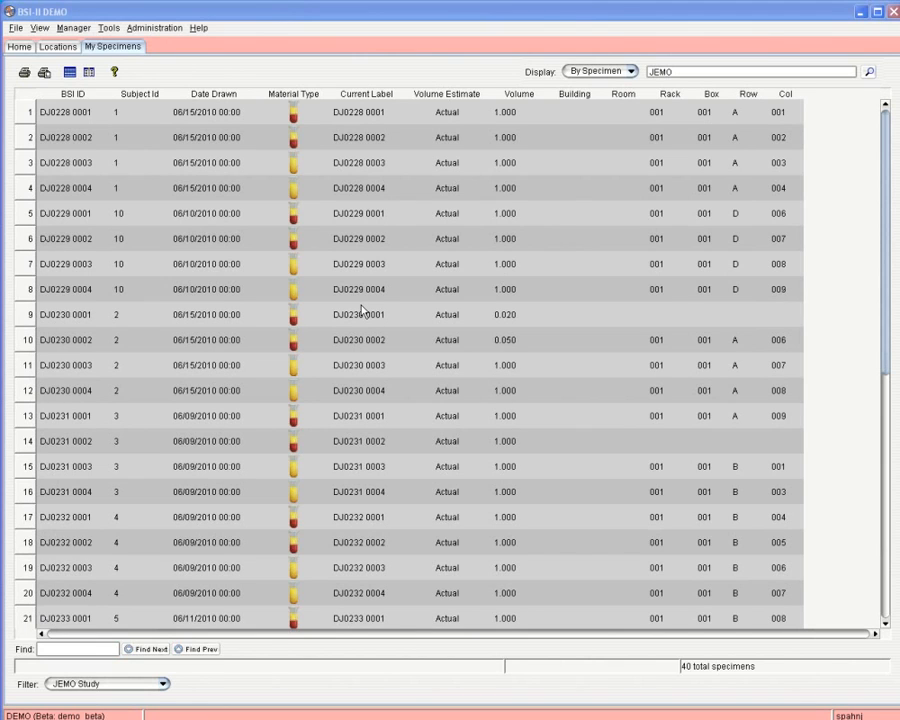
right_click(212, 147)
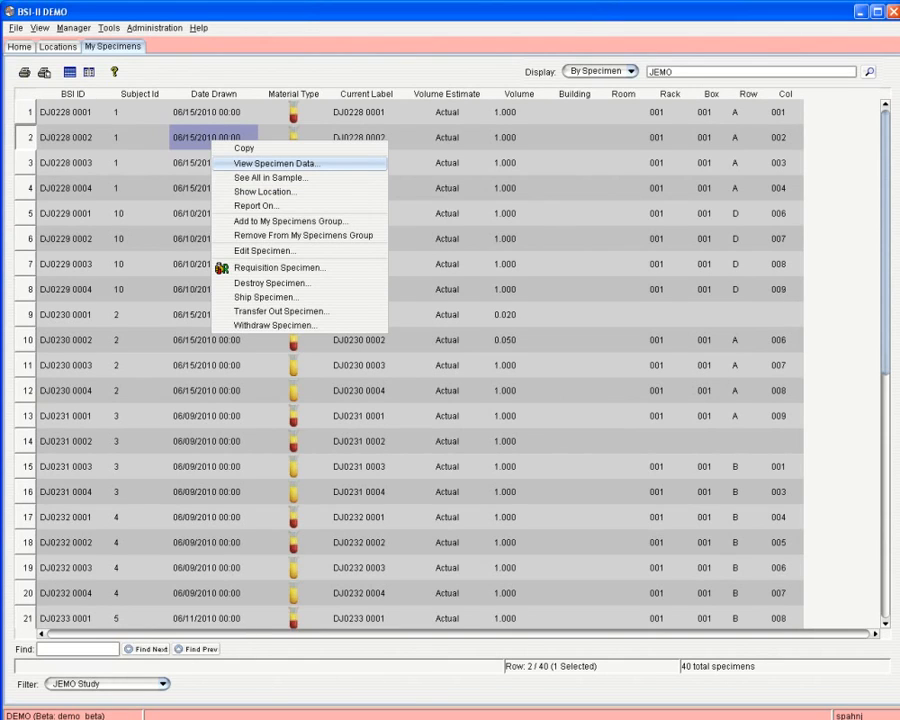
left_click(275, 163)
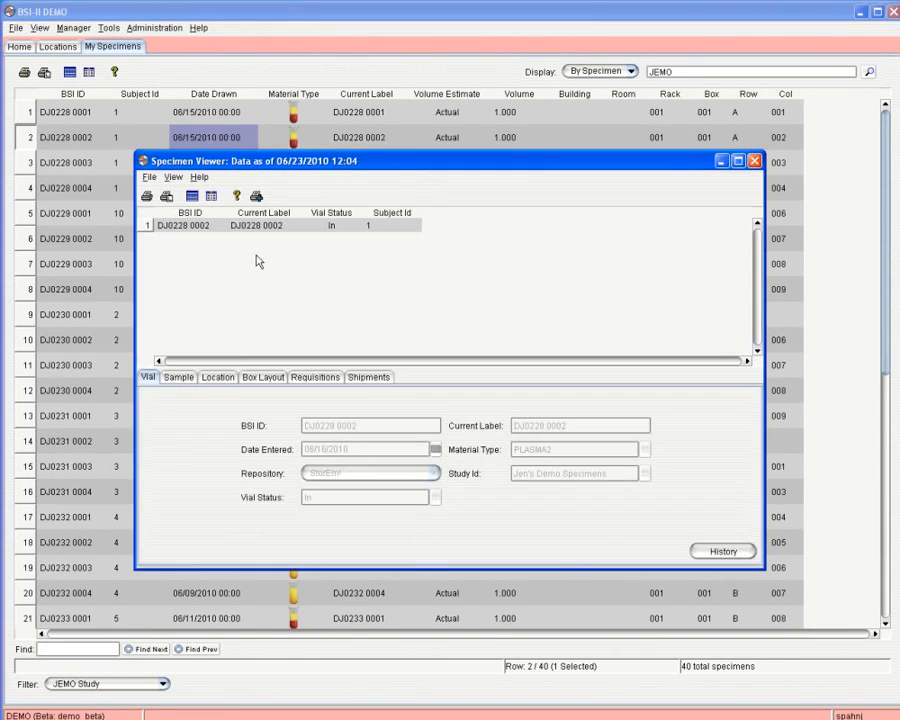
left_click(180, 378)
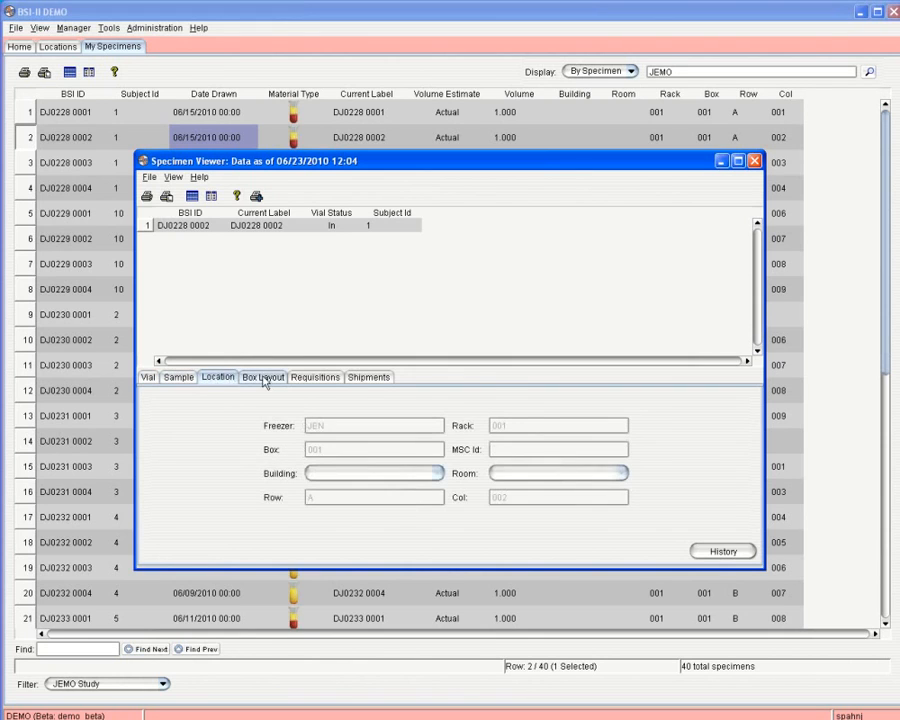
left_click(263, 378)
left_click(315, 377)
left_click(368, 377)
left_click(315, 377)
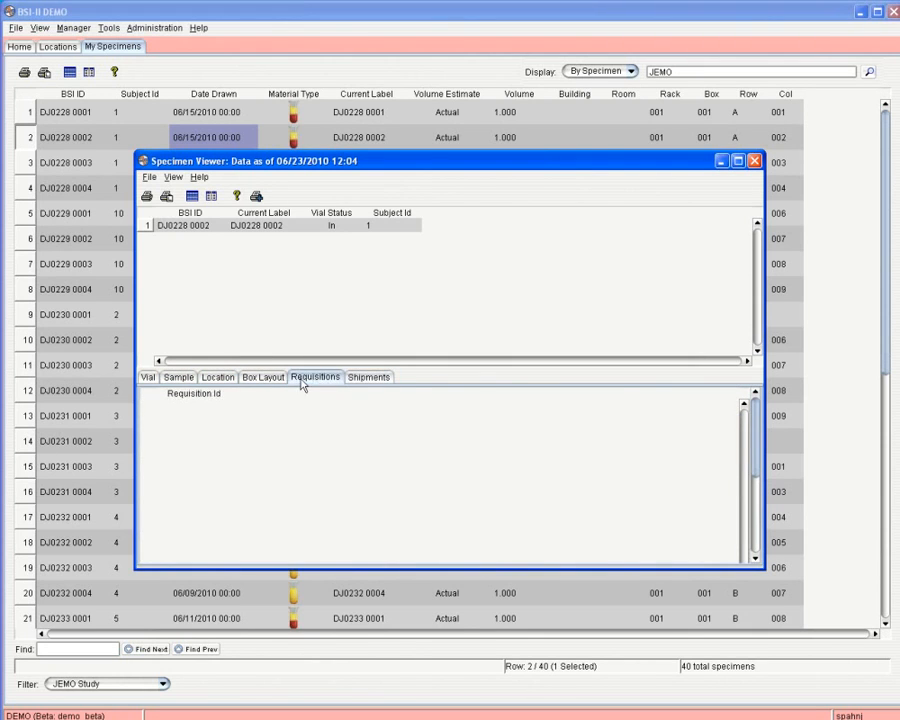
left_click(263, 377)
left_click(250, 138)
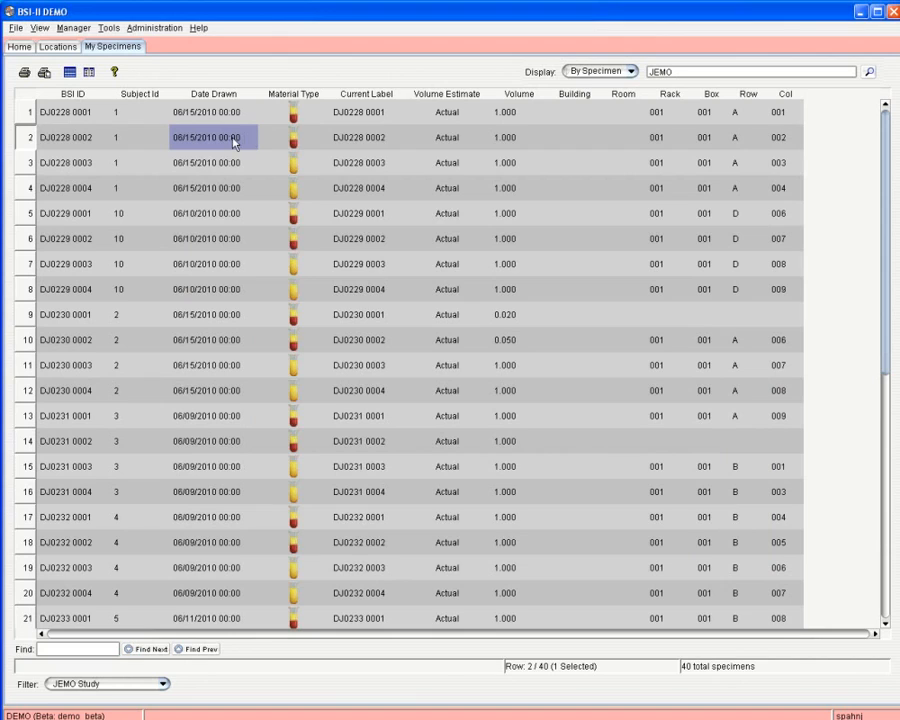
right_click(233, 142)
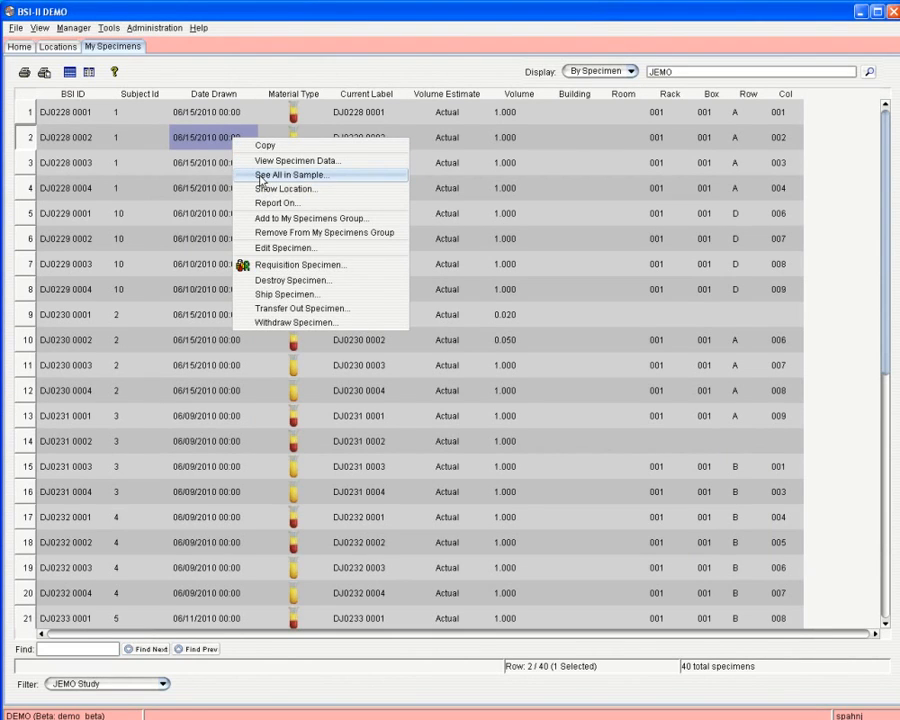
left_click(262, 176)
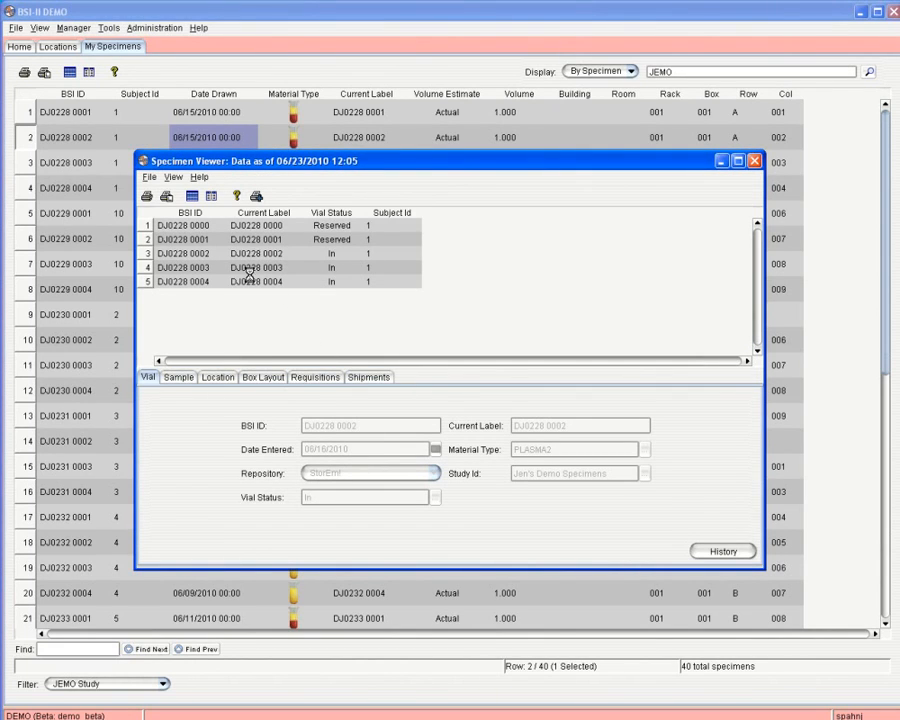
left_click(754, 160)
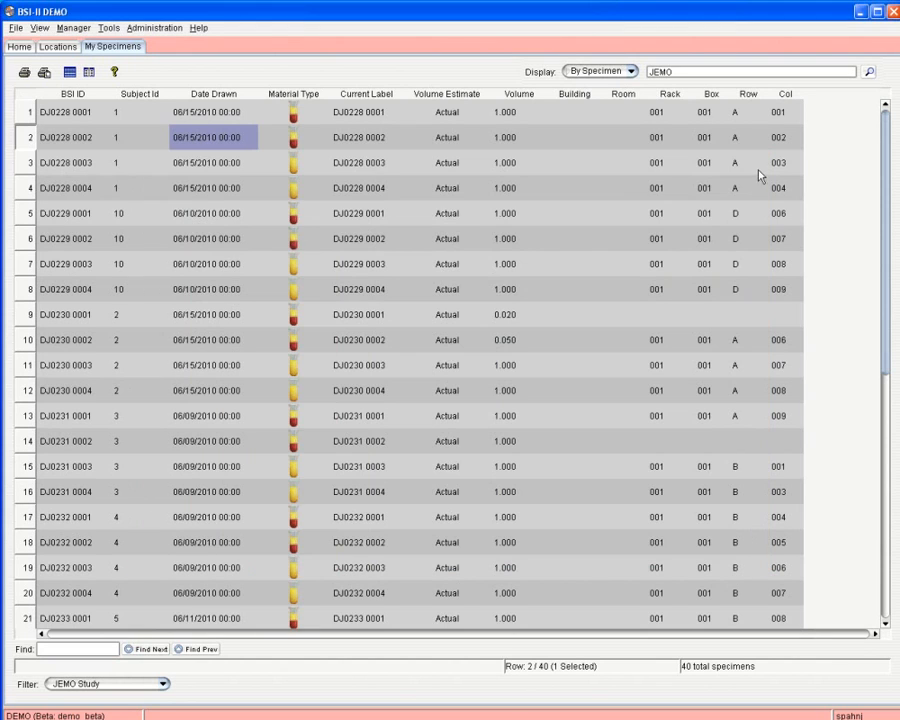
right_click(203, 142)
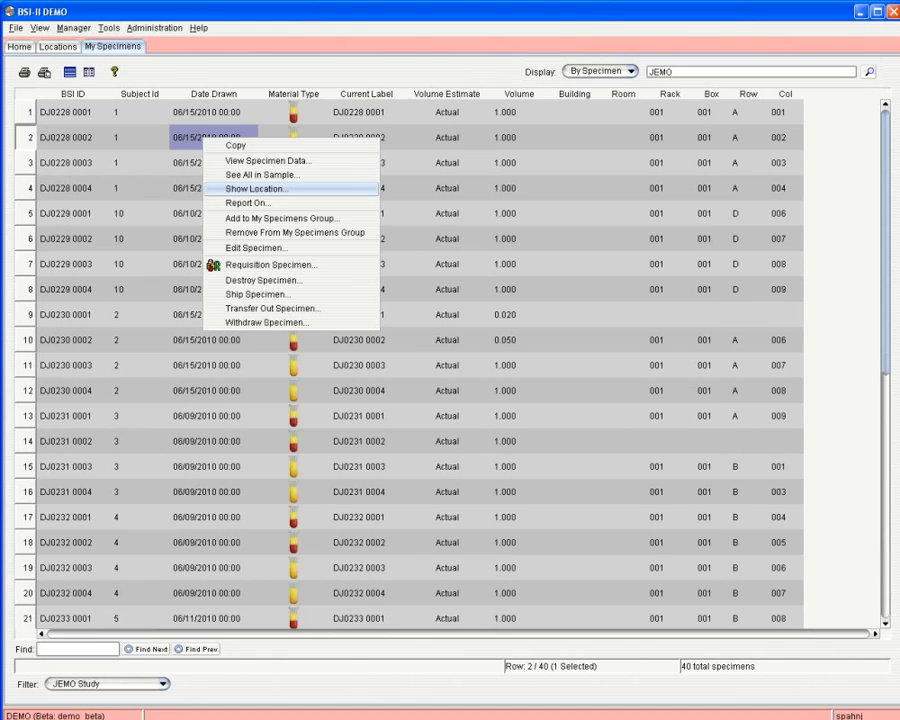
left_click(256, 188)
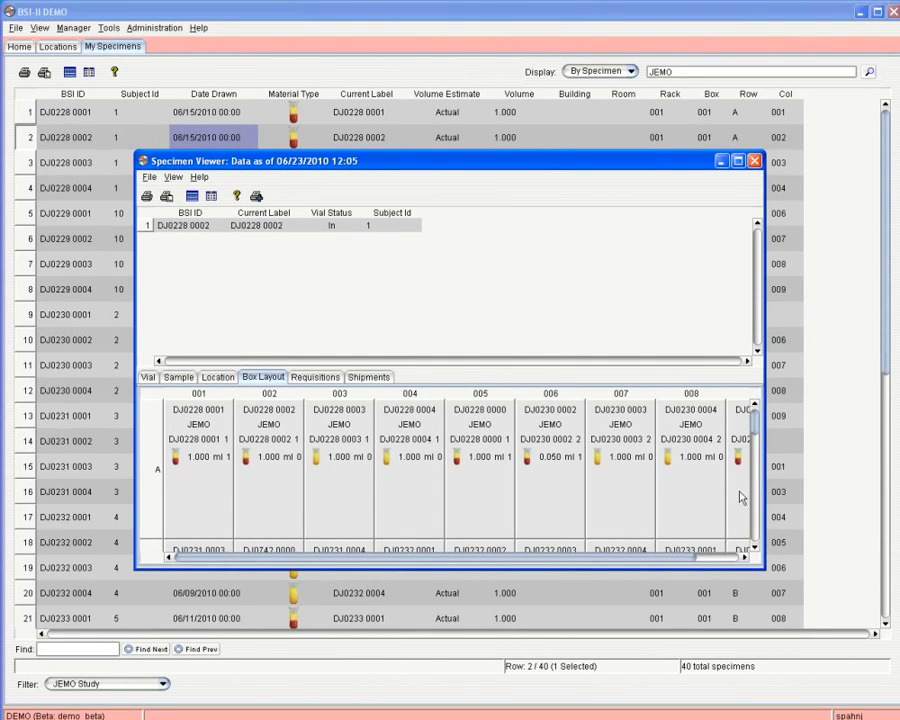
mouse_move(757, 425)
left_mouse_down()
mouse_move(755, 555)
mouse_move(757, 420)
left_mouse_up()
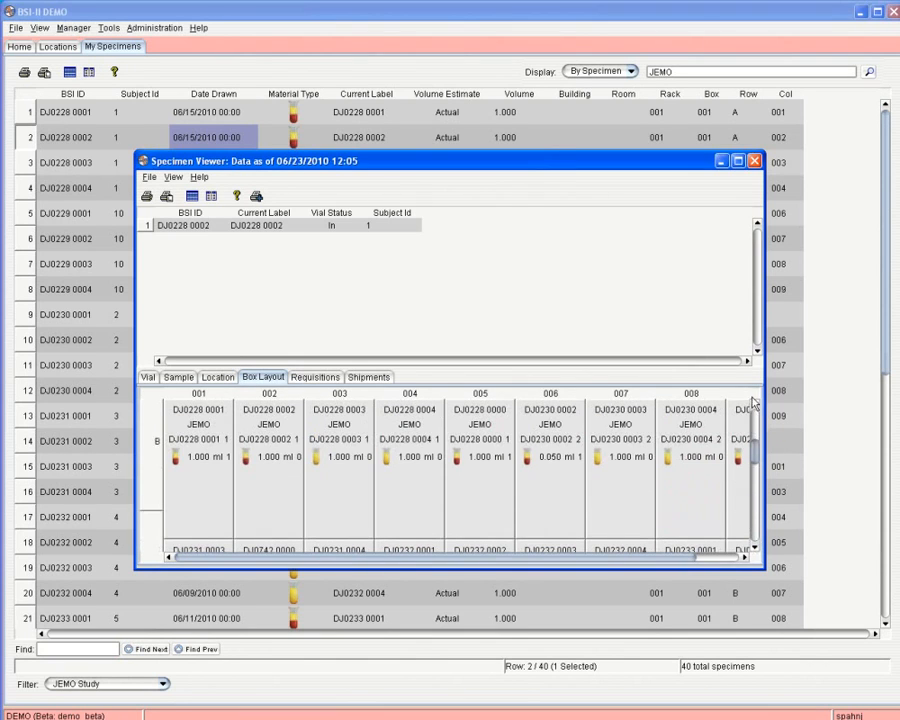
left_click(755, 161)
right_click(190, 142)
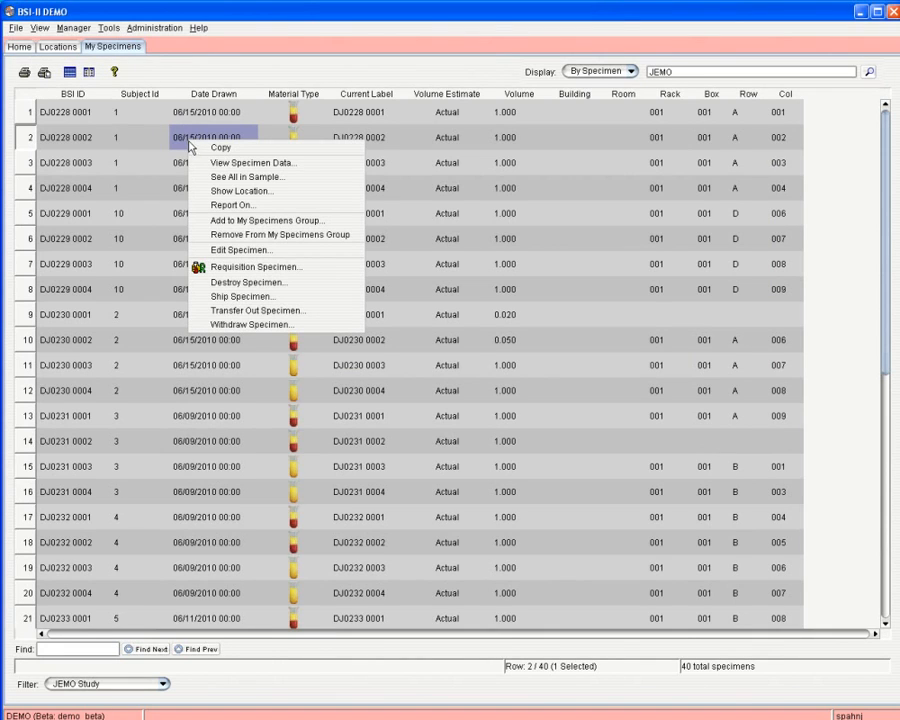
Start a new User Defined Listing report for specimen DJ0228 0002.
left_click(237, 205)
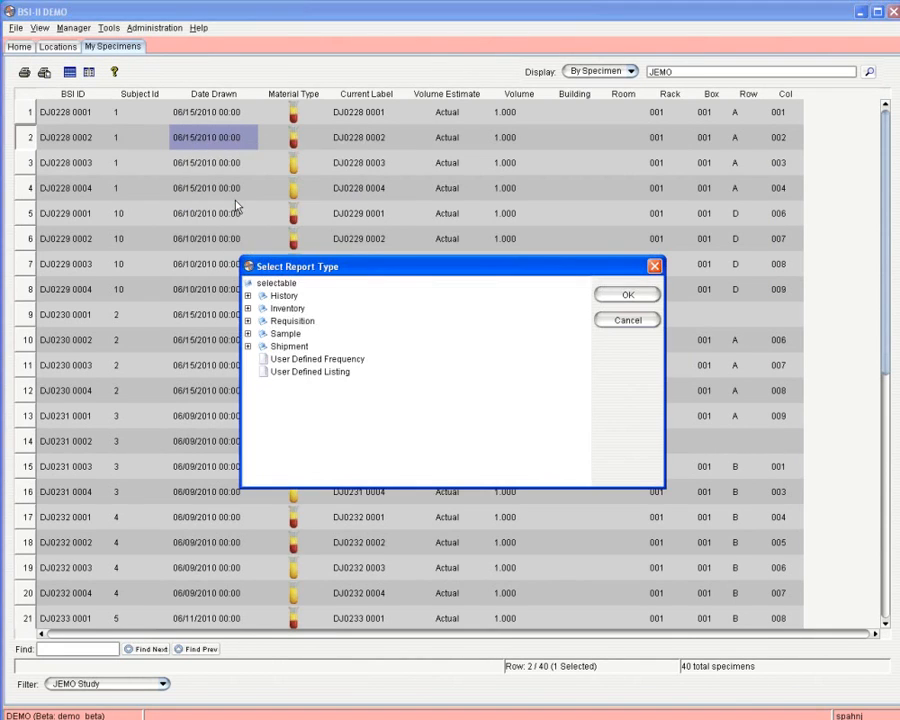
left_click(323, 373)
double_click(323, 373)
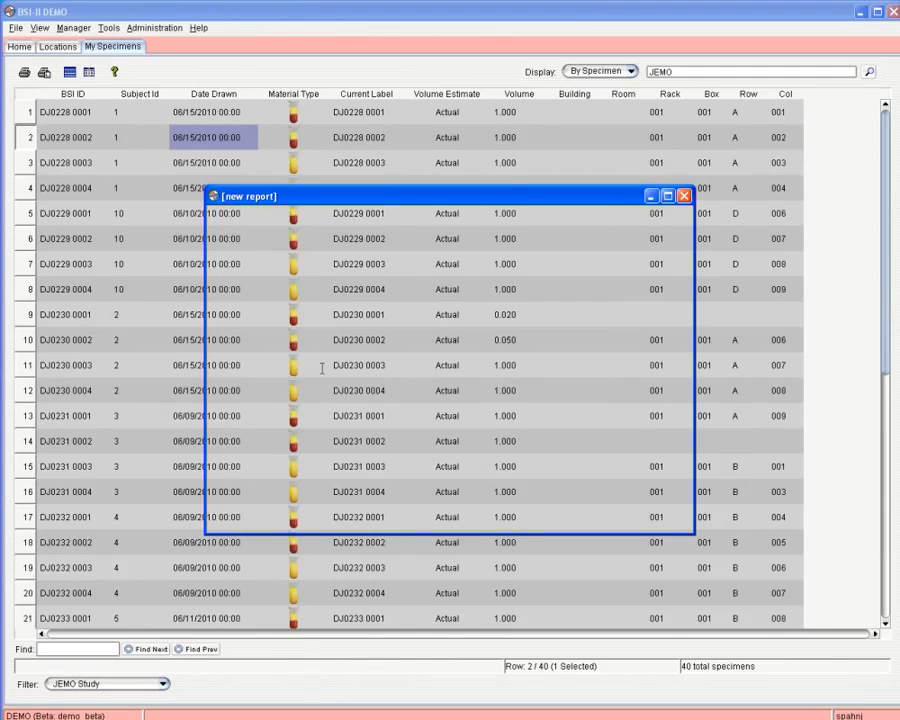
left_click(684, 196)
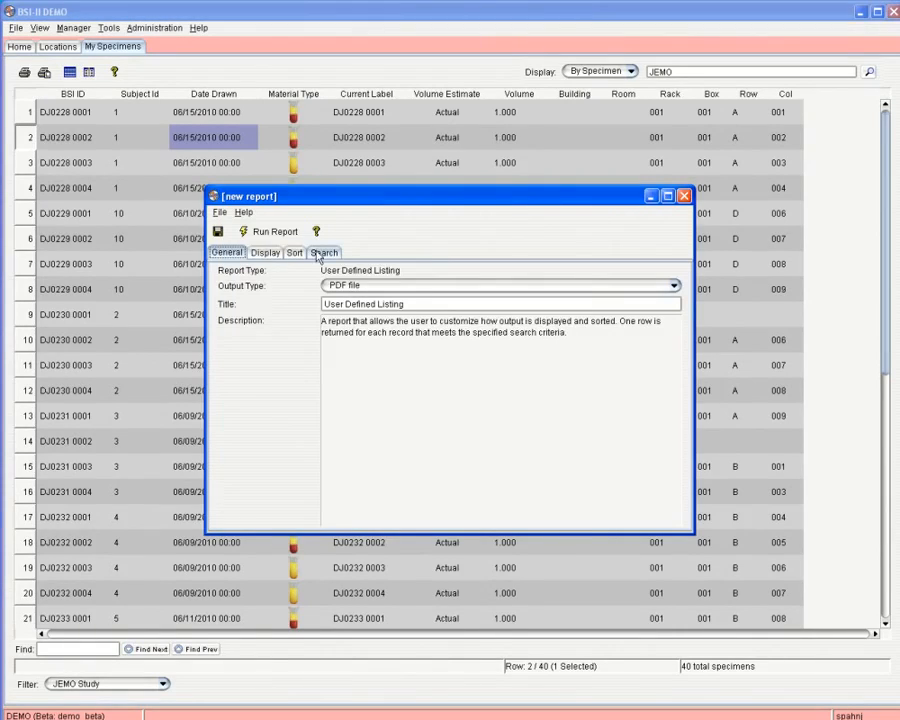
Check the report's BSI ID criterion, close it unrun, and open DJ0228 0002's context menu.
left_click(323, 252)
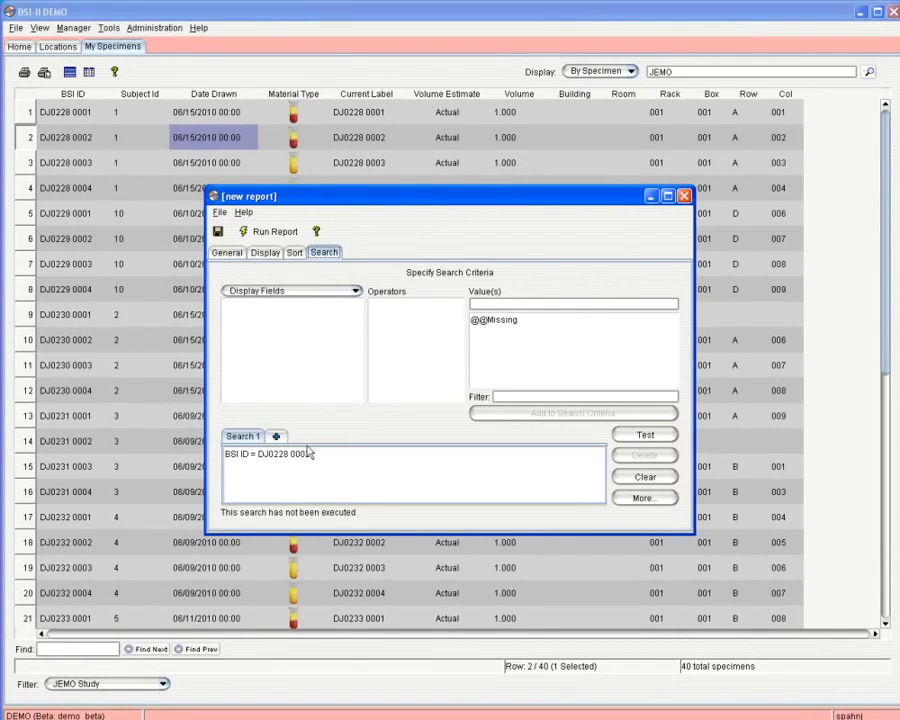
left_click(684, 196)
right_click(230, 138)
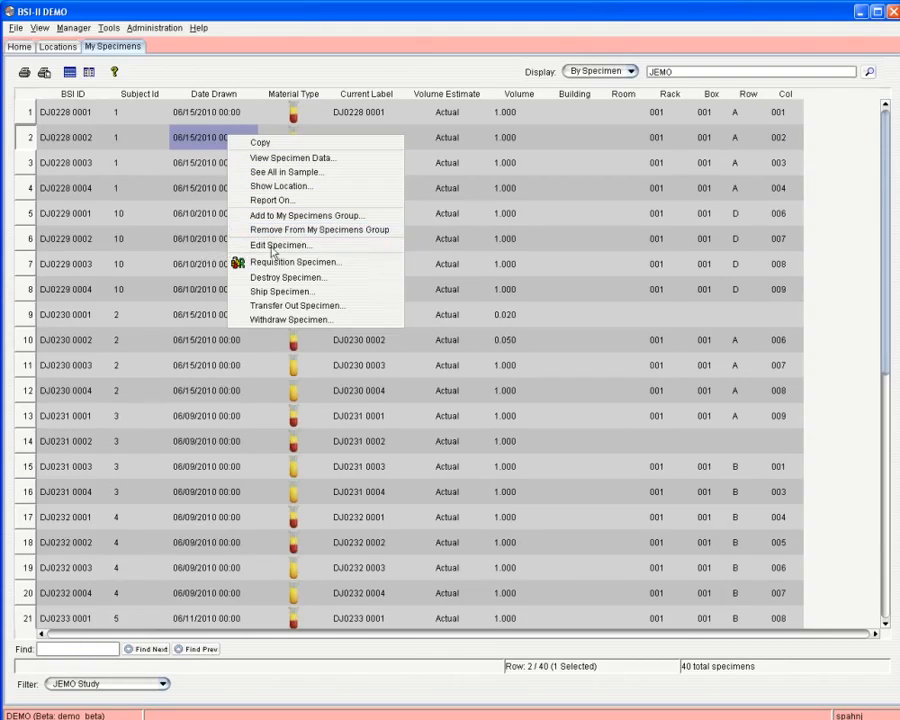
Move specimen DJ0228 0002 from the Data Entry Form into the full editor as a one-row batch.
left_click(272, 246)
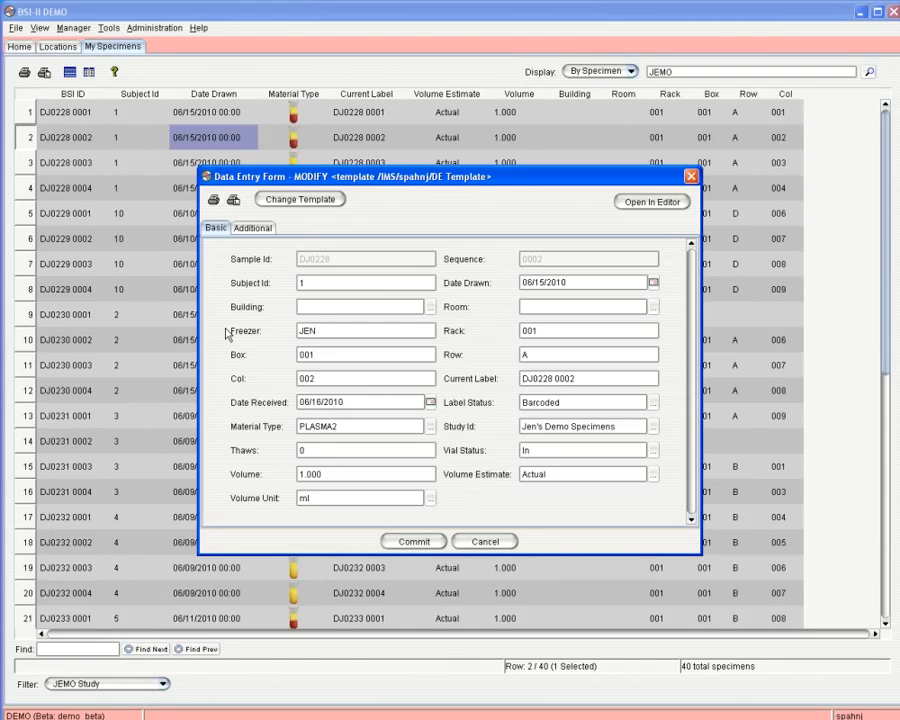
left_click(111, 51)
left_click(661, 208)
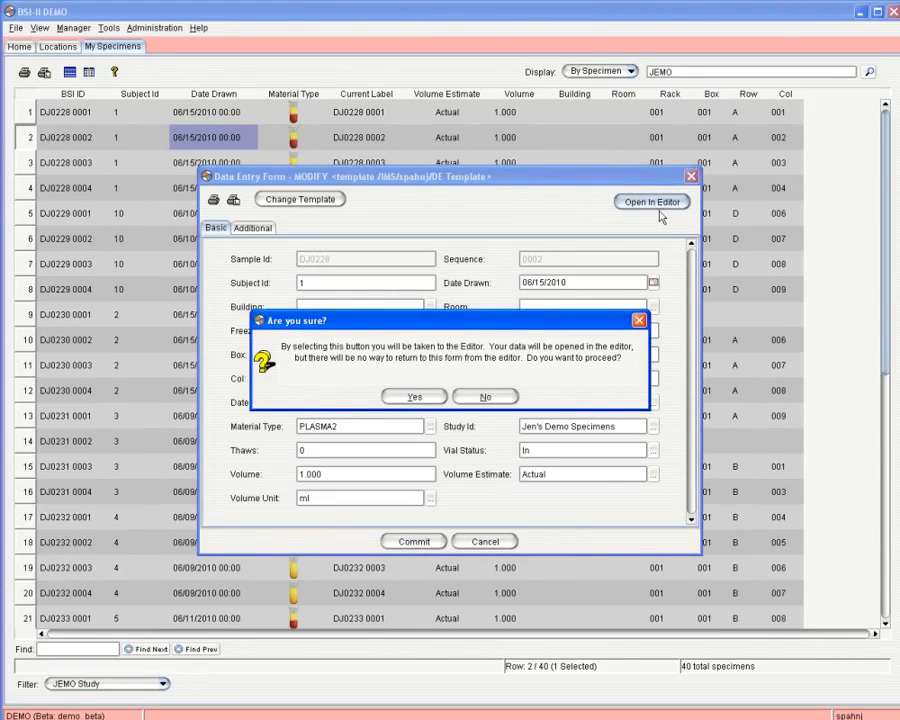
left_click(414, 398)
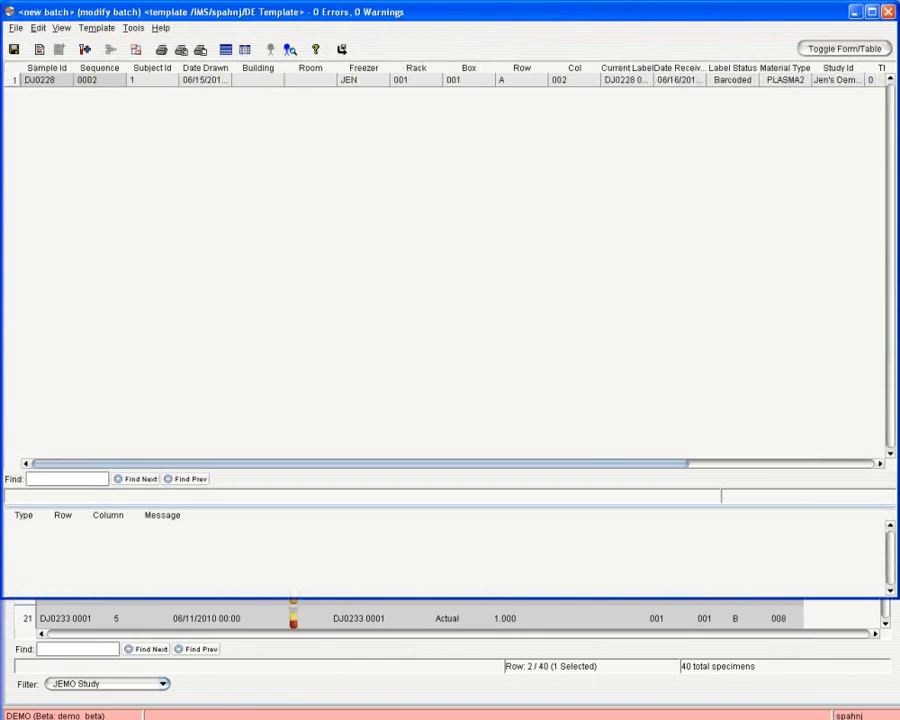
Discard the single-specimen batch and open specimens in rows 2–9 for editing together.
left_click(887, 11)
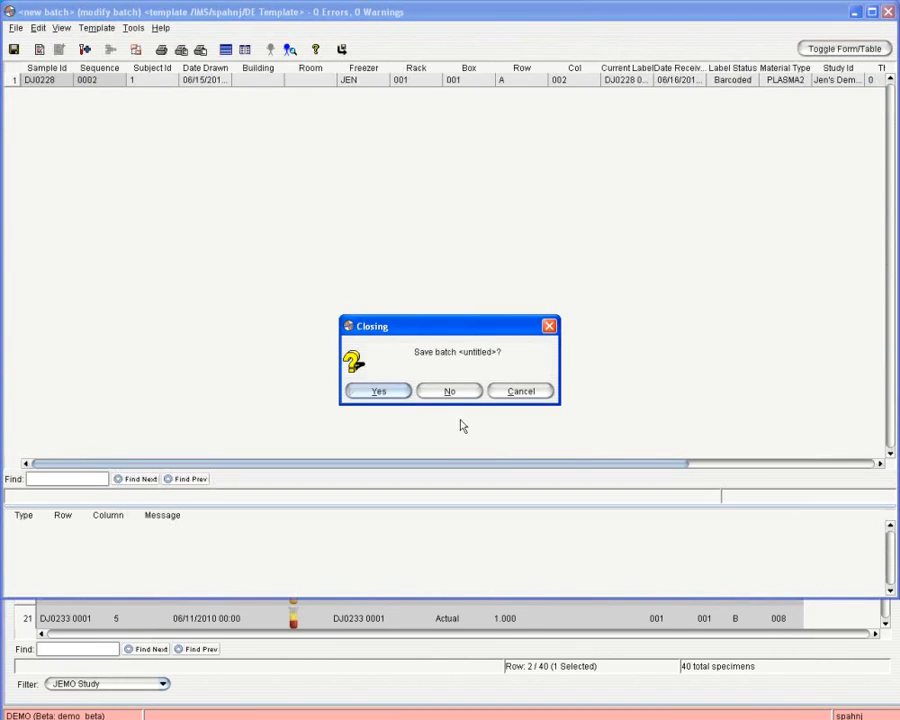
left_click(447, 391)
left_click_drag(27, 137, 27, 314)
right_click(220, 213)
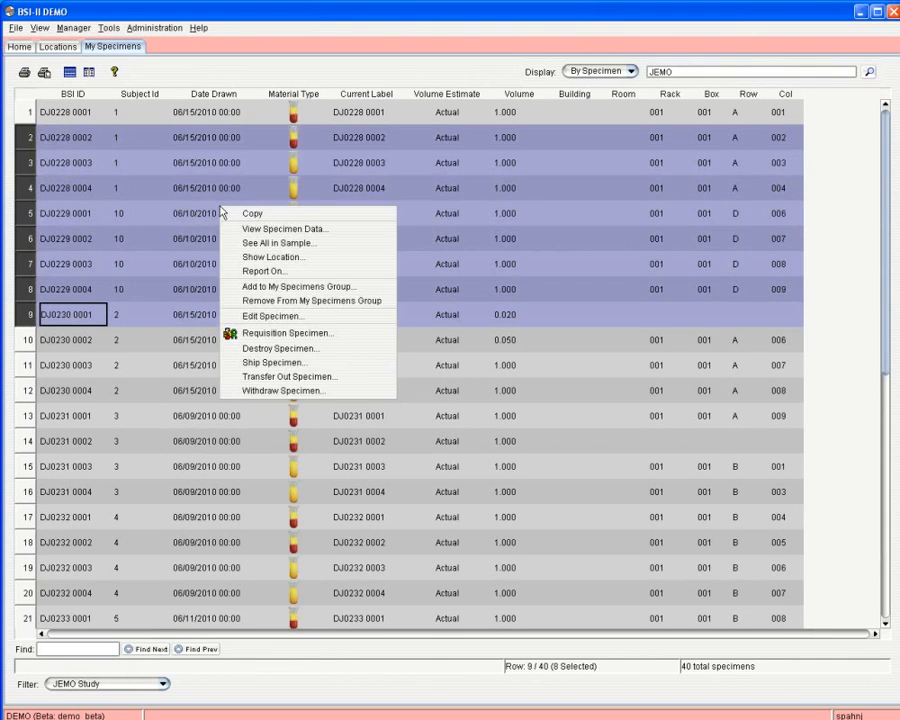
left_click(245, 317)
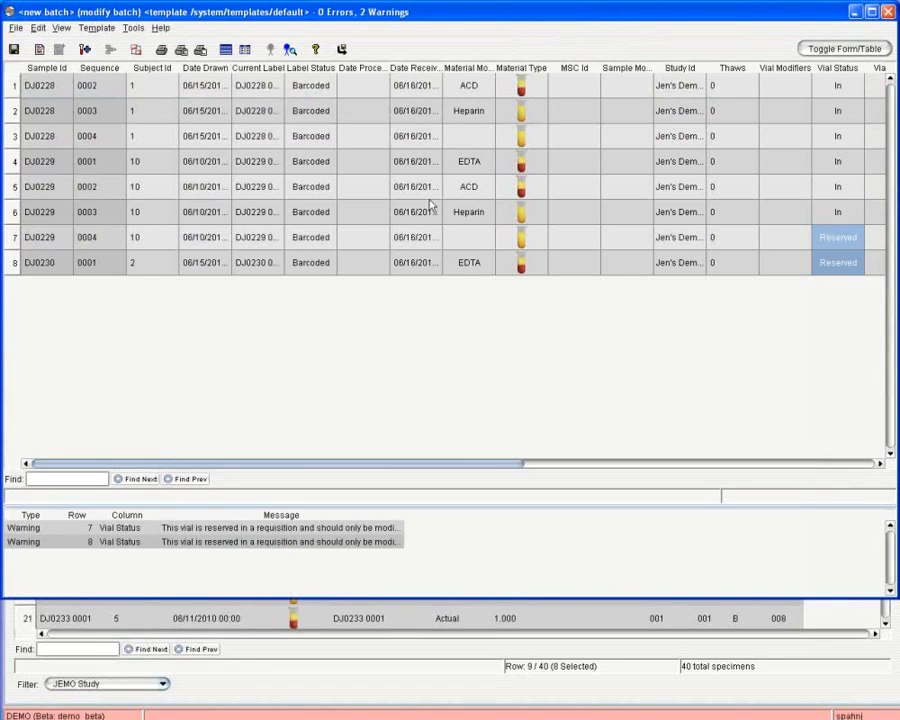
Step through the eight-specimen batch record by record in form view, then discard it unsaved.
left_click(830, 50)
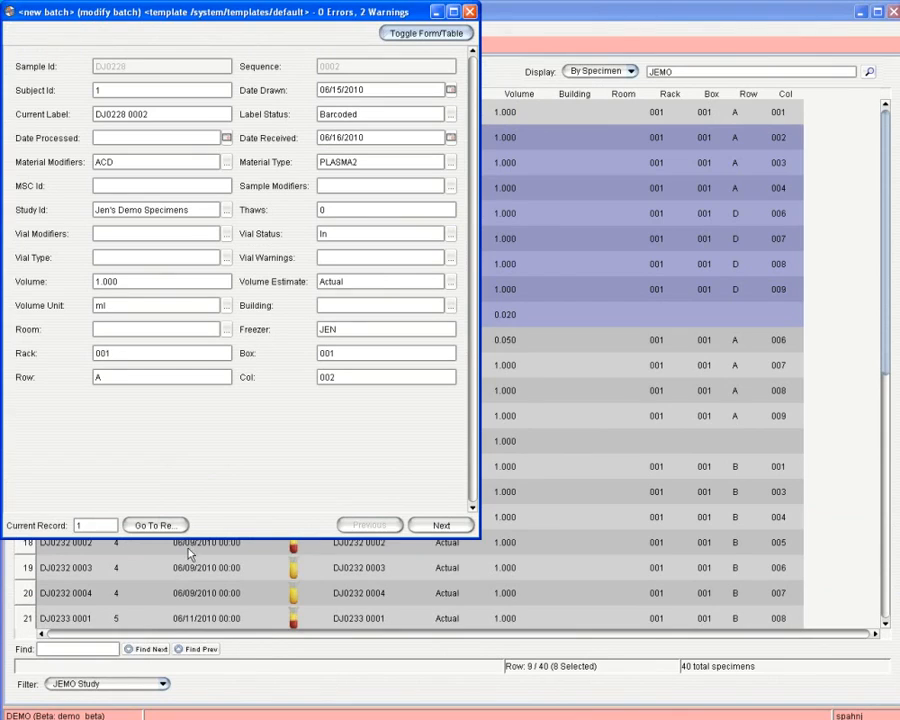
left_click(457, 527)
left_click(456, 526)
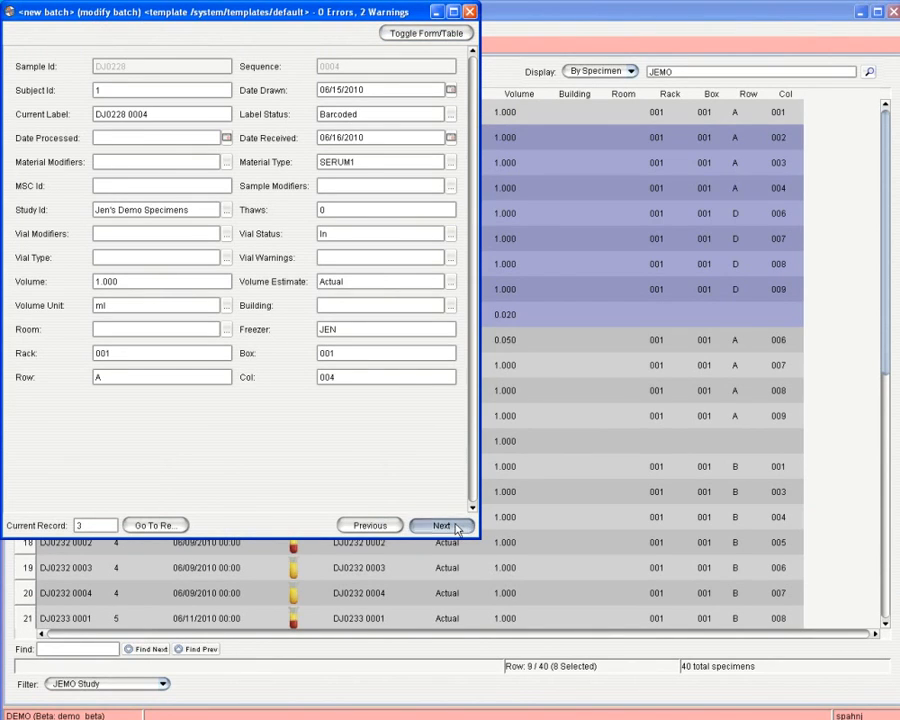
left_click(458, 526)
left_click(458, 526)
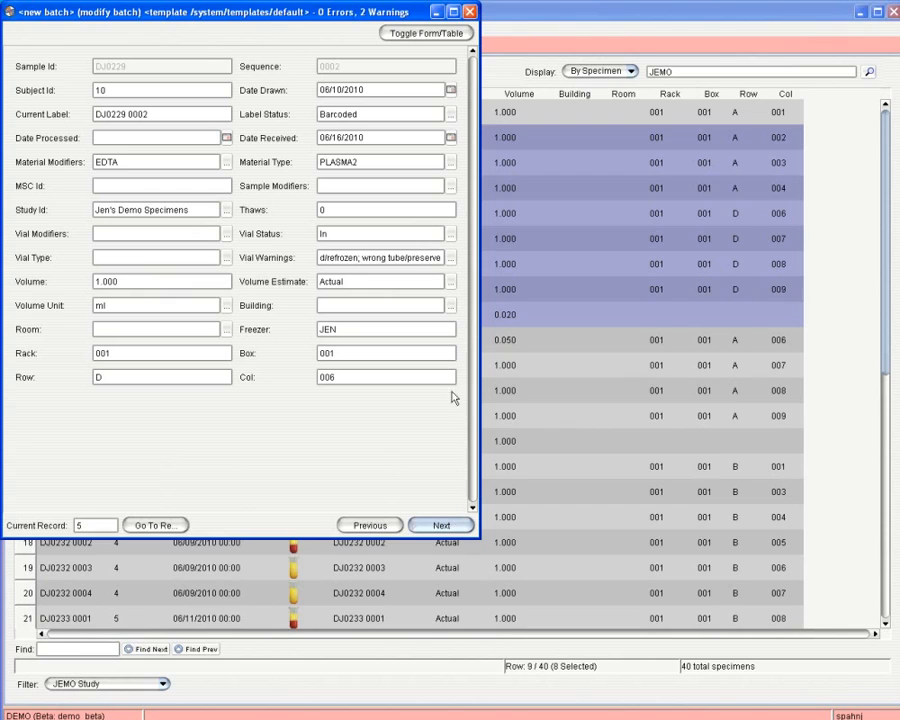
left_click(469, 11)
left_click(458, 390)
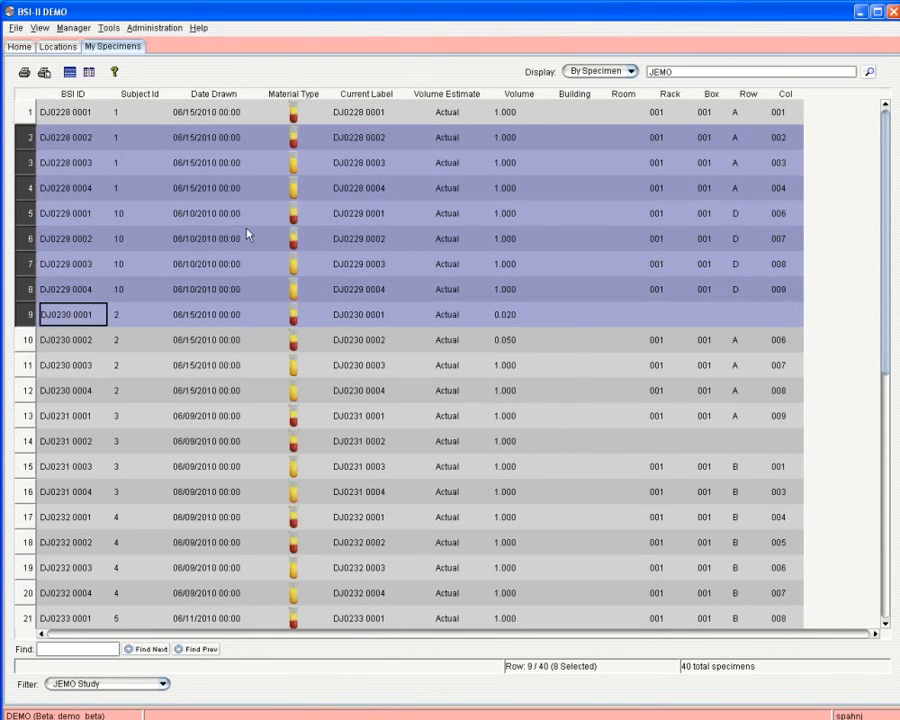
Open the eight specimens in a new edit batch and narrow it to the right half.
right_click(248, 234)
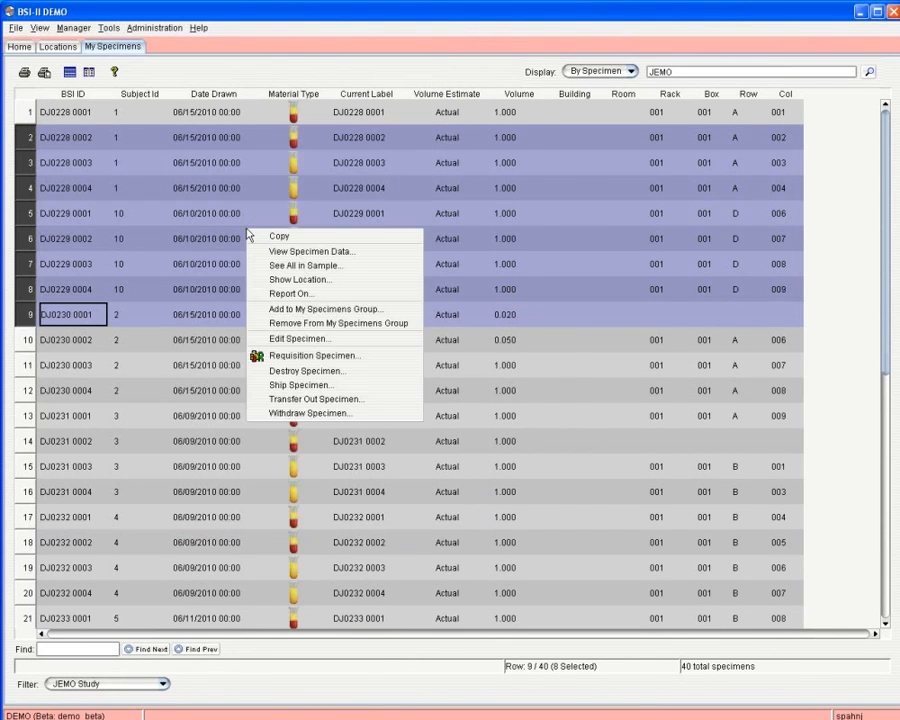
left_click(304, 339)
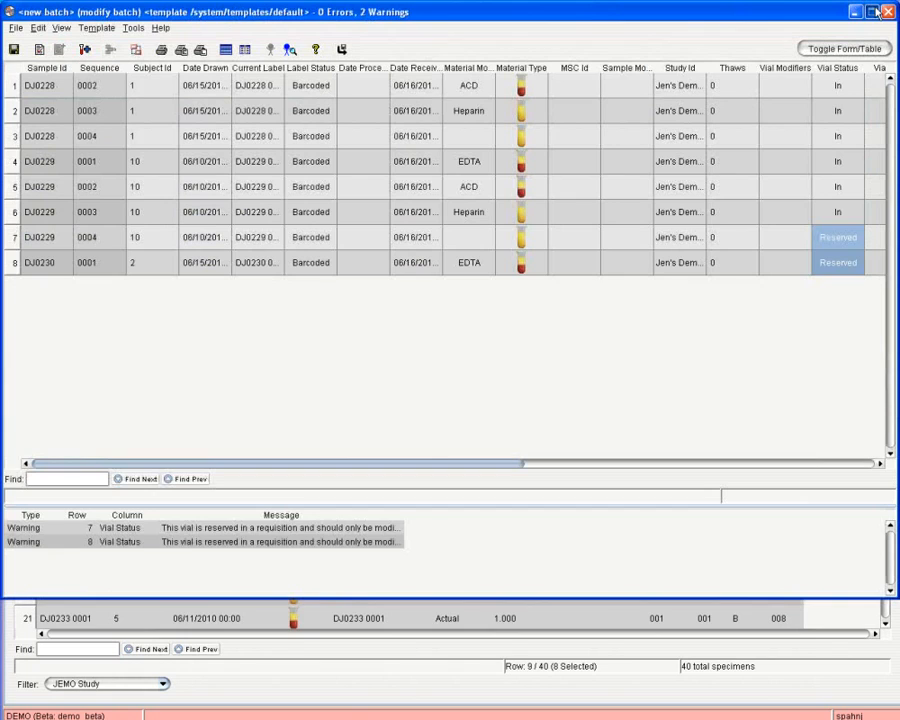
left_click(875, 12)
left_click(873, 8)
left_click_drag(4, 370, 528, 355)
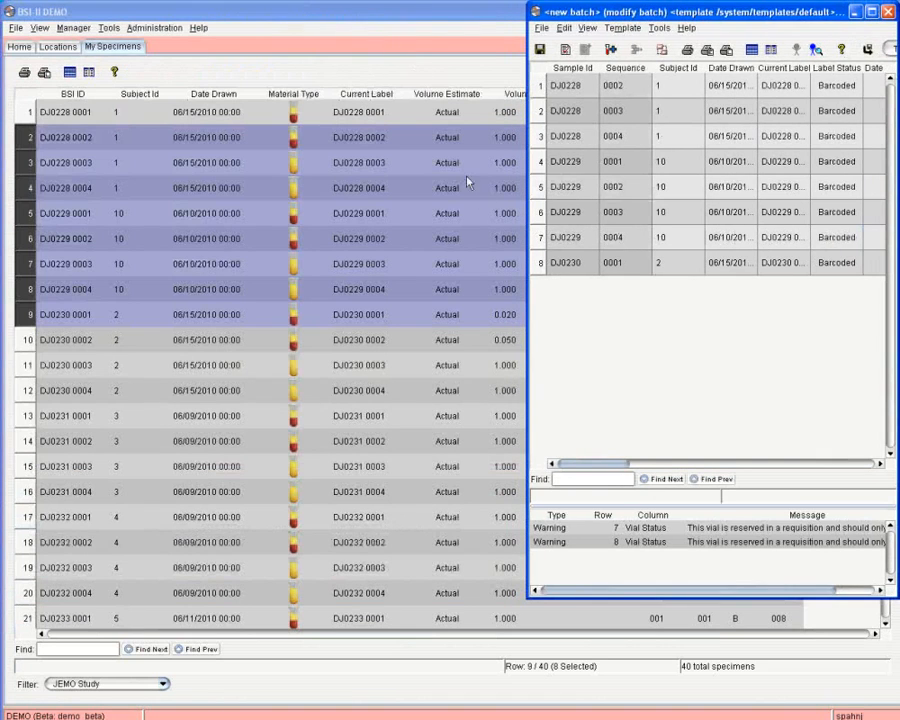
Narrow the specimen list window and shift it left beside the batch.
left_click(430, 12)
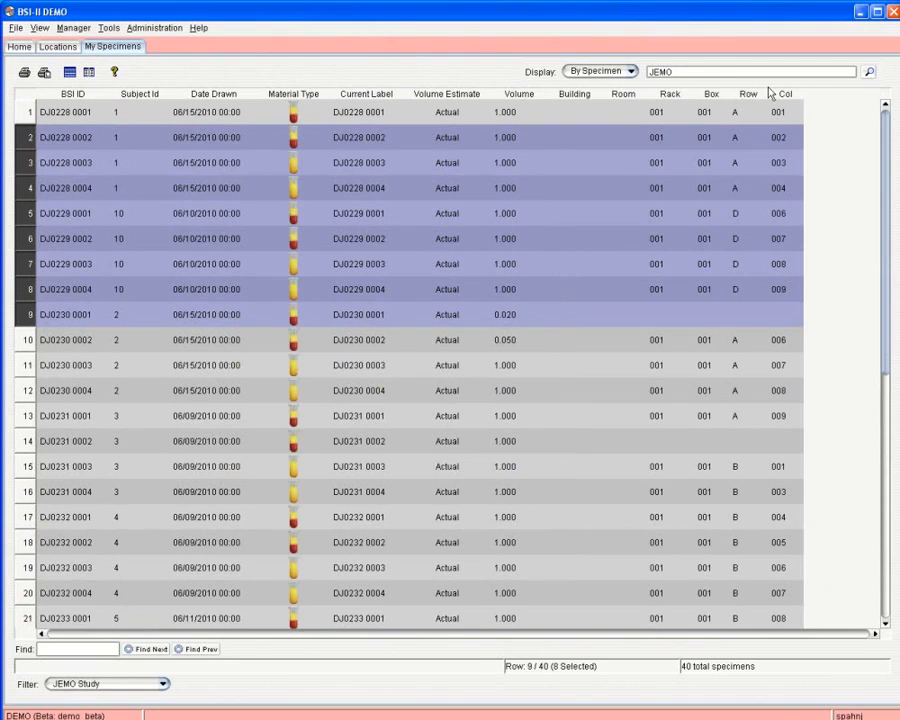
left_click(876, 12)
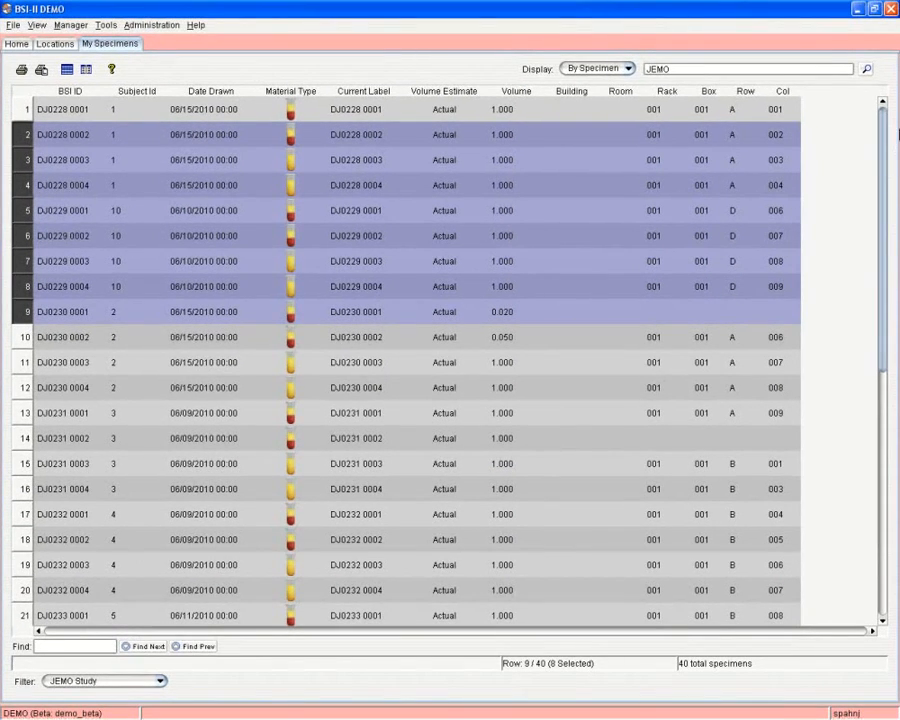
left_click(875, 10)
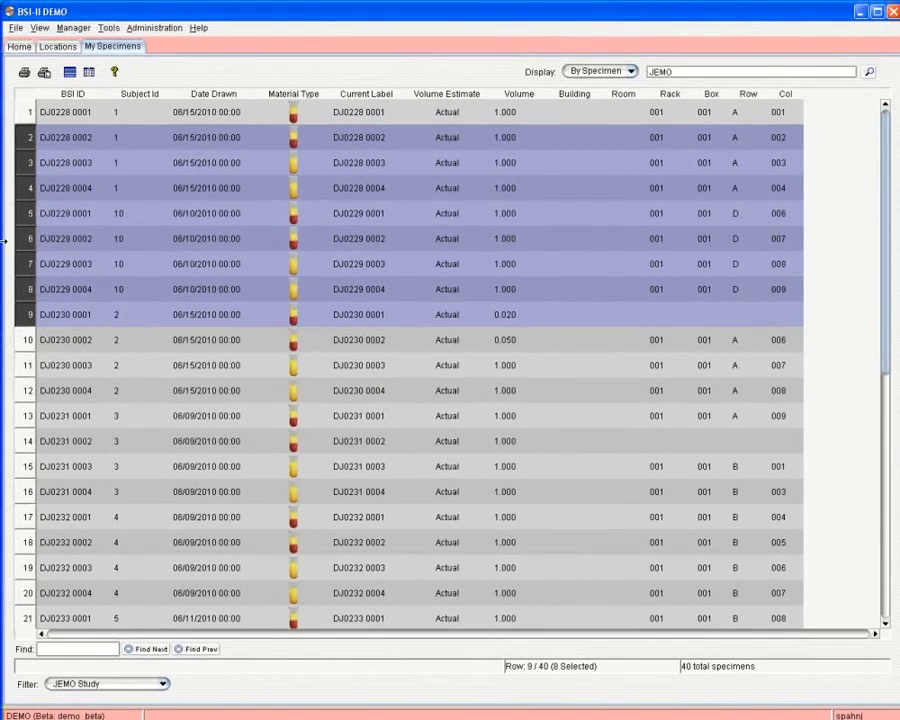
left_click_drag(4, 241, 202, 241)
left_click_drag(557, 18, 319, 5)
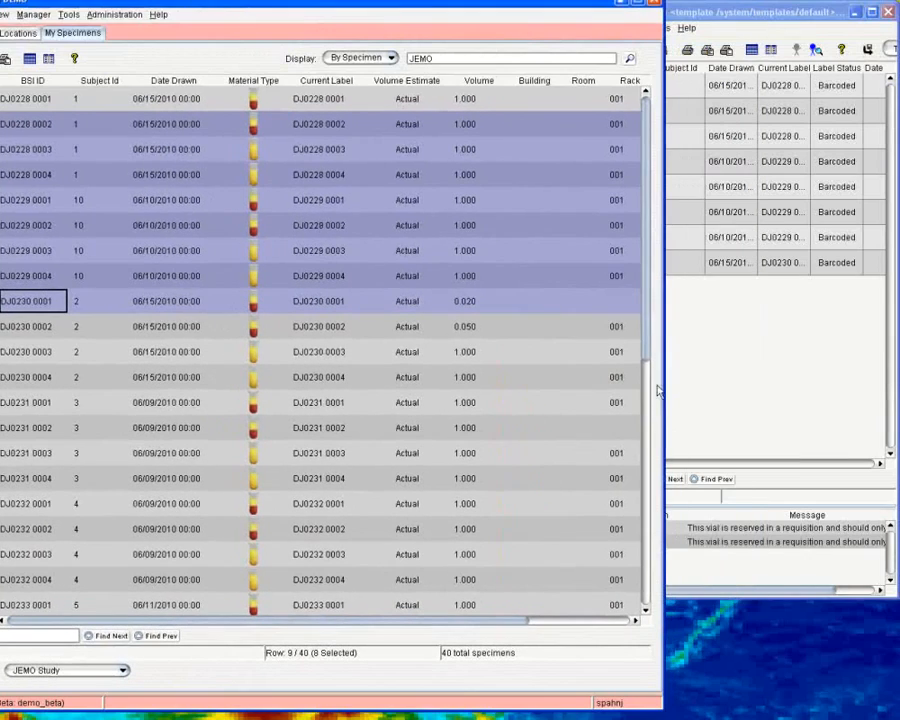
Drag specimens DJ0230 0004 and DJ0231 0003 into the edit batch, acknowledging each Vials Added notice.
left_click(728, 393)
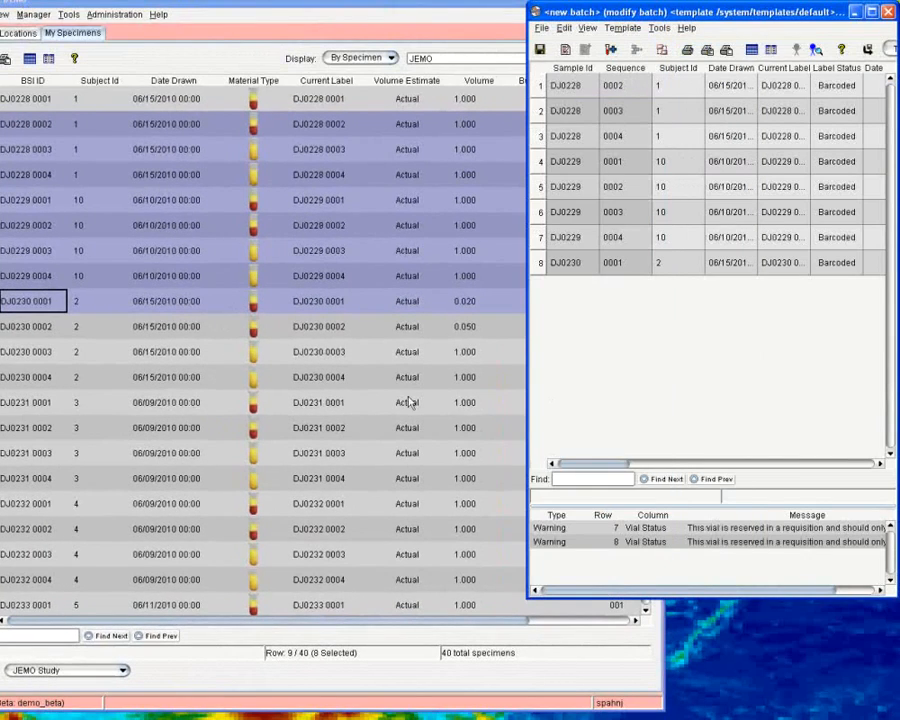
left_click(329, 378)
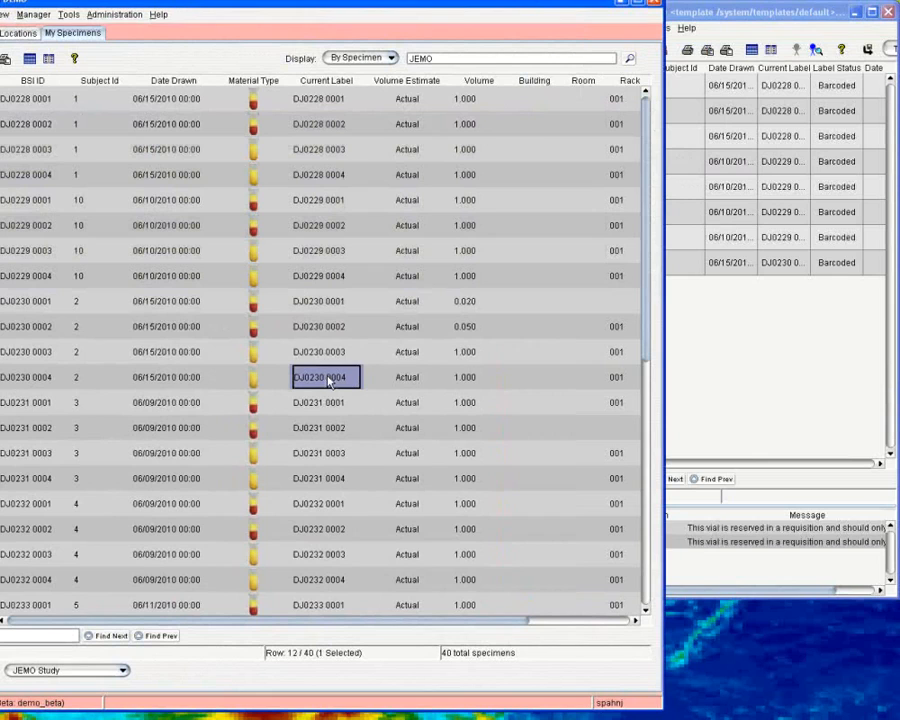
left_click_drag(329, 381, 570, 378)
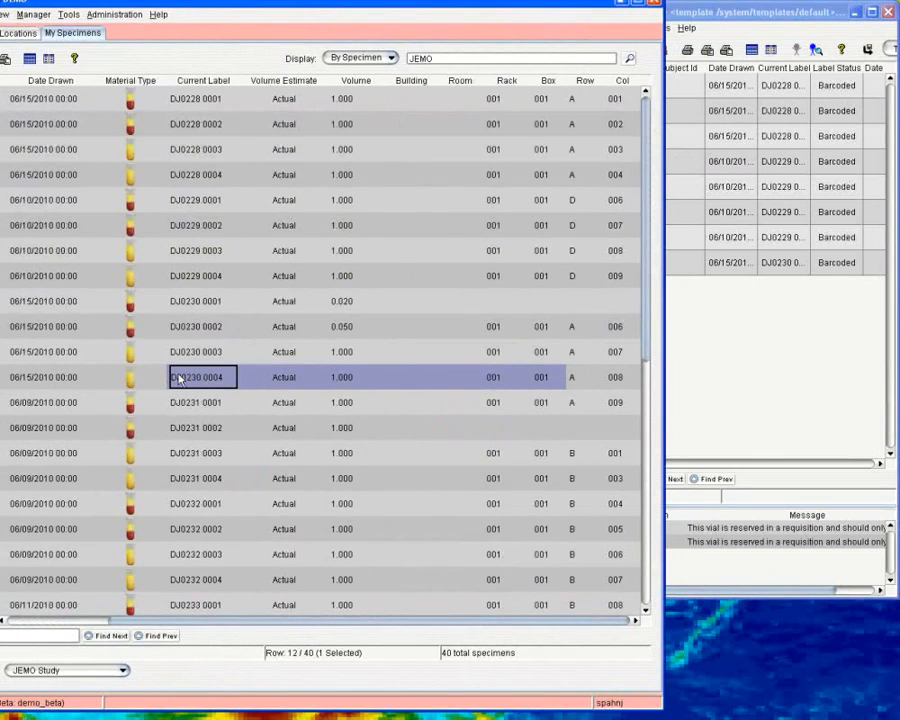
left_click_drag(178, 379, 703, 358)
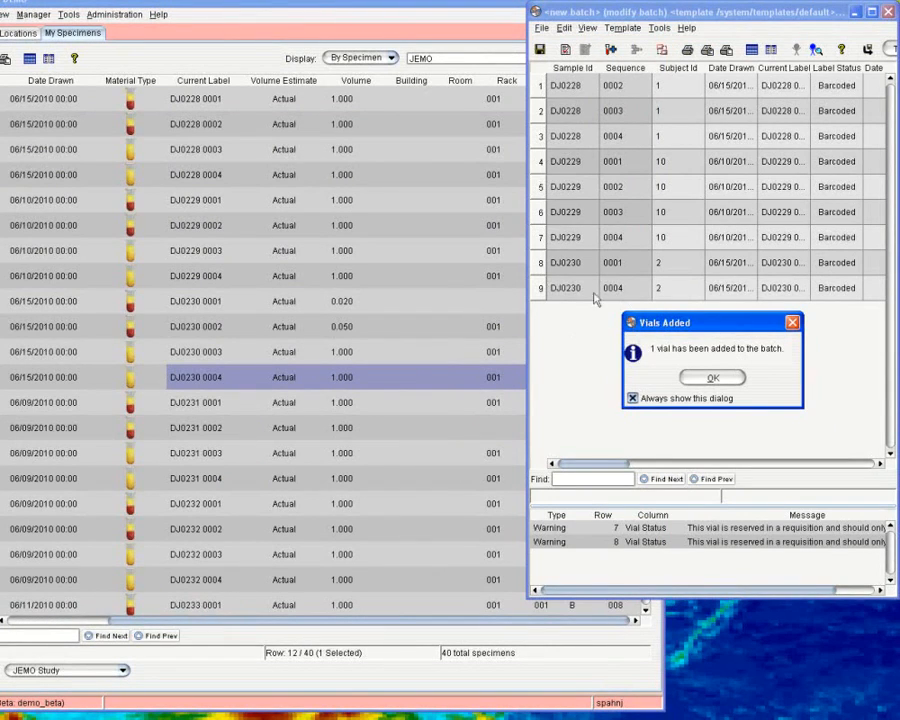
left_click(699, 378)
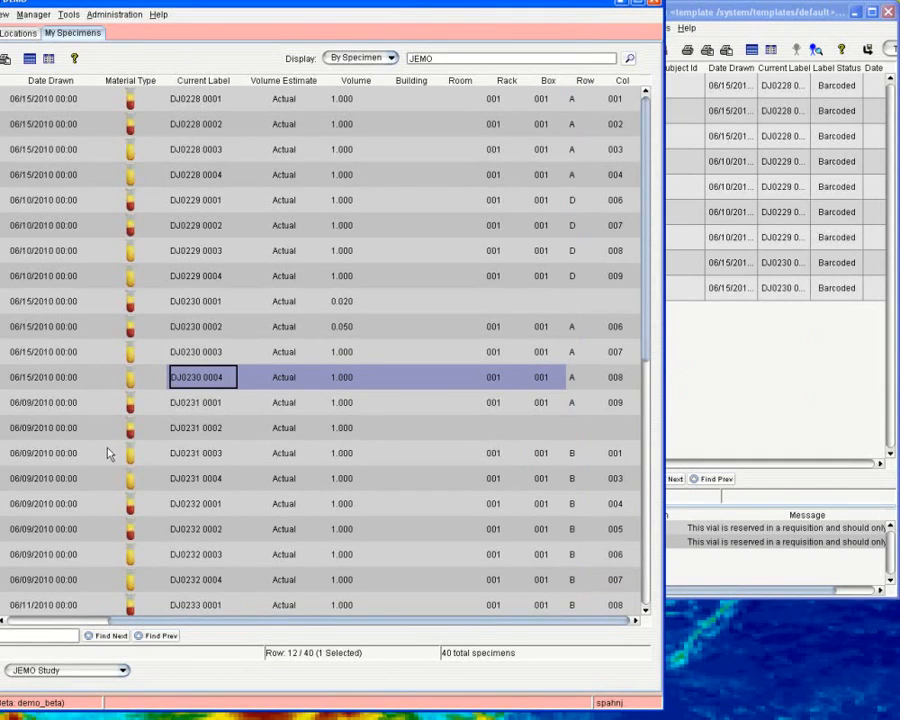
left_click(207, 454)
left_click_drag(209, 454, 748, 370)
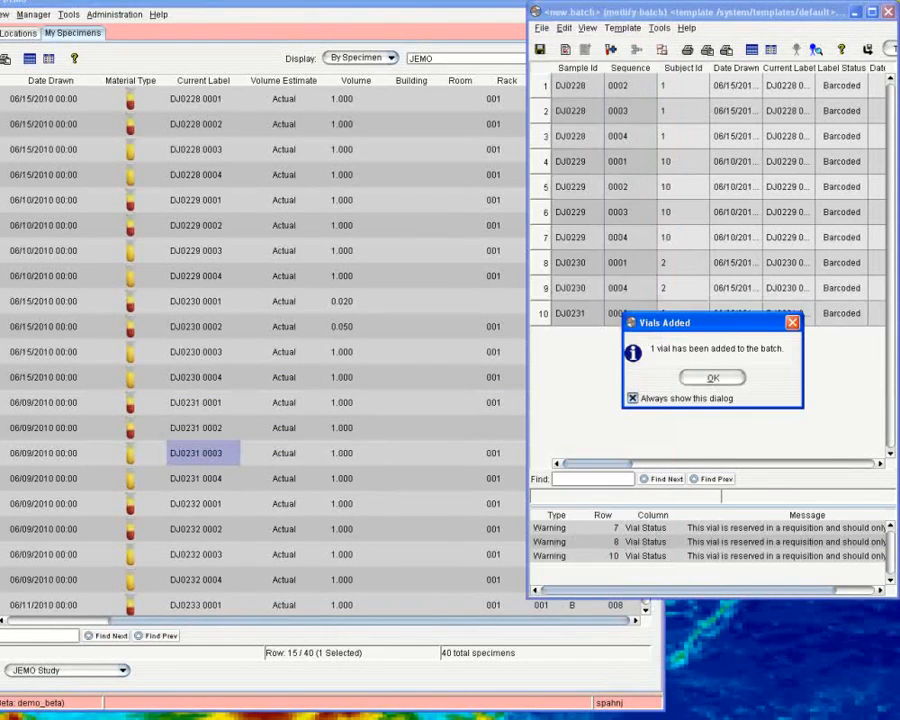
left_click(707, 378)
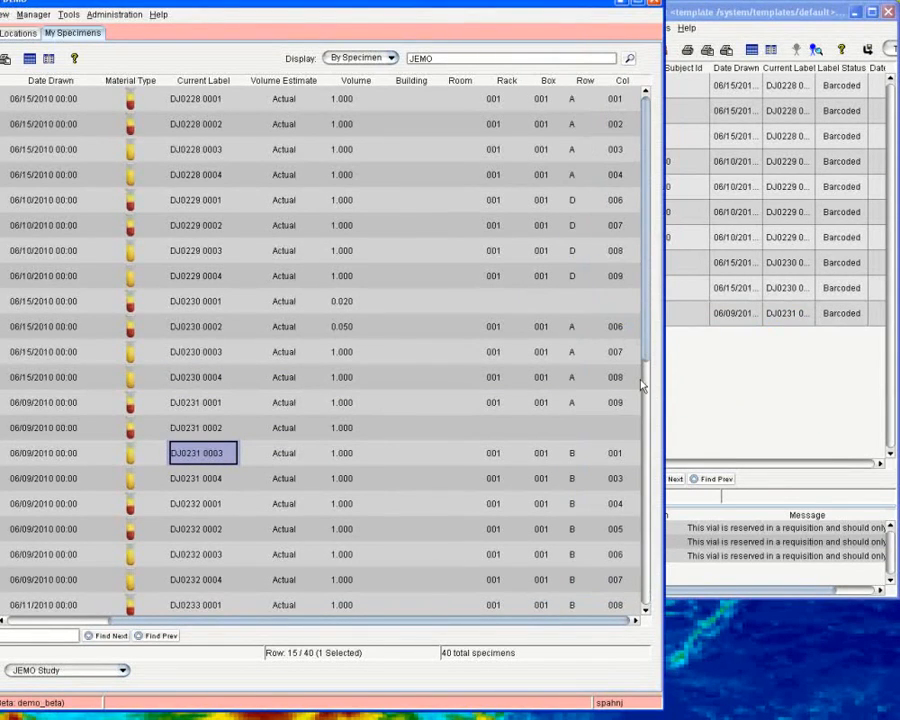
Discard the batch without saving and maximize the specimen list.
left_click(888, 12)
left_click(712, 391)
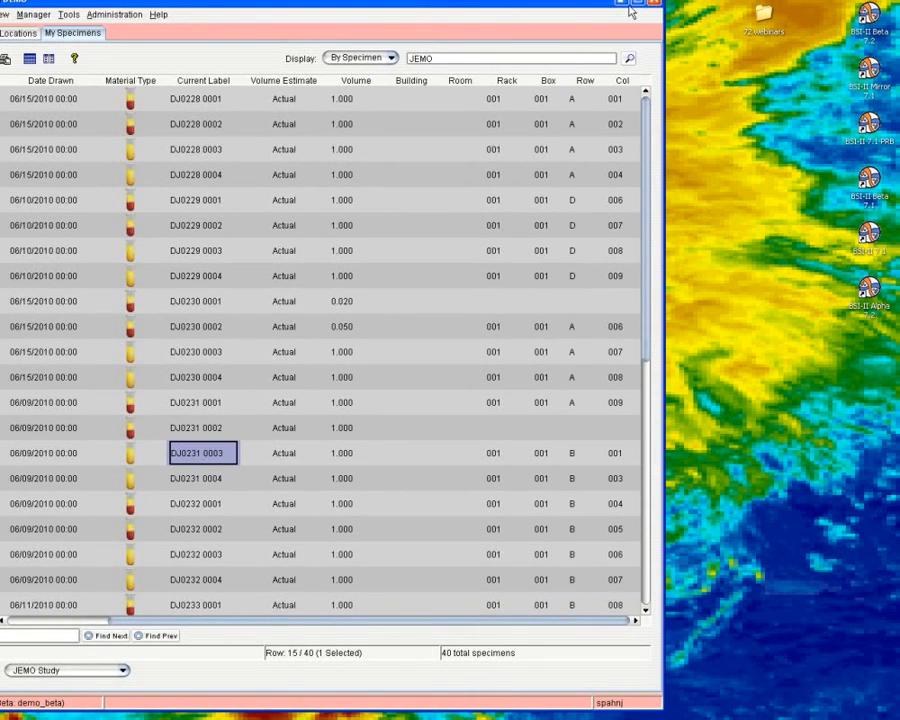
left_click(639, 5)
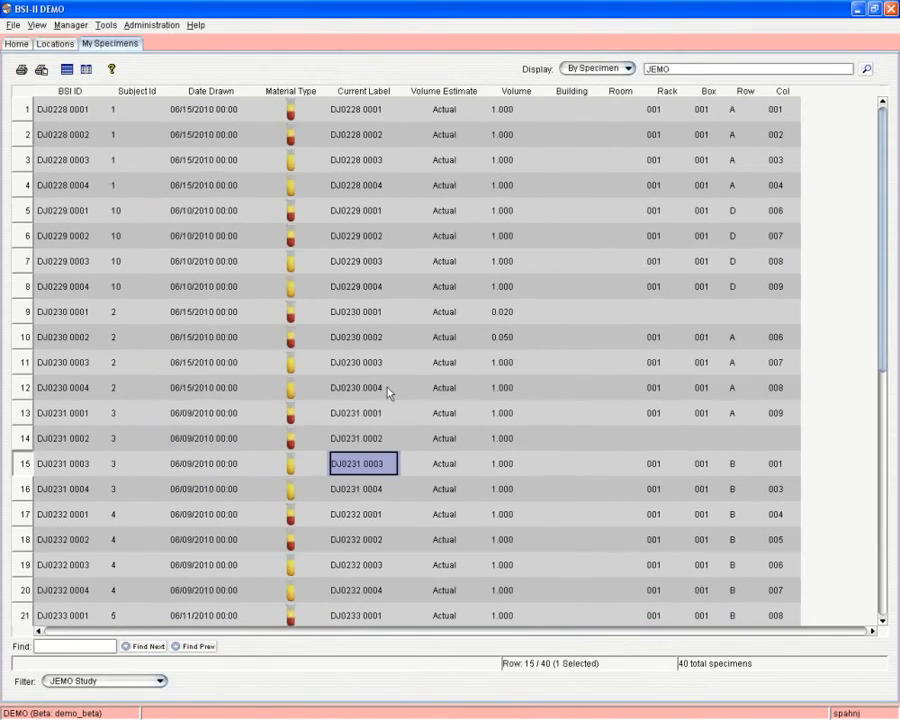
Requisition specimen DJ0228 0003 using the study password, then close requisition R2010:000038.
right_click(192, 167)
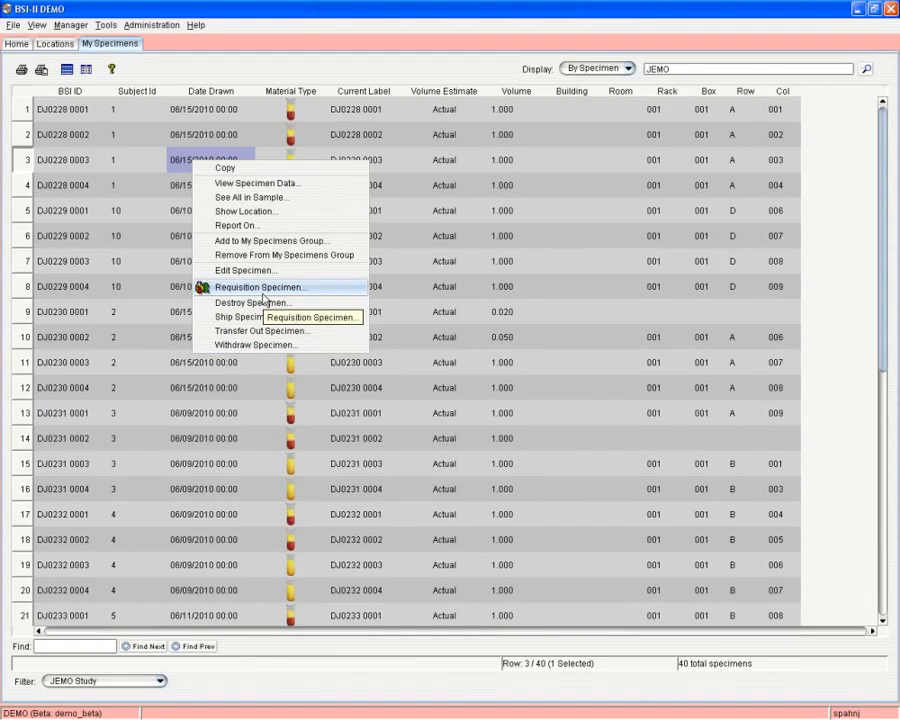
left_click(262, 293)
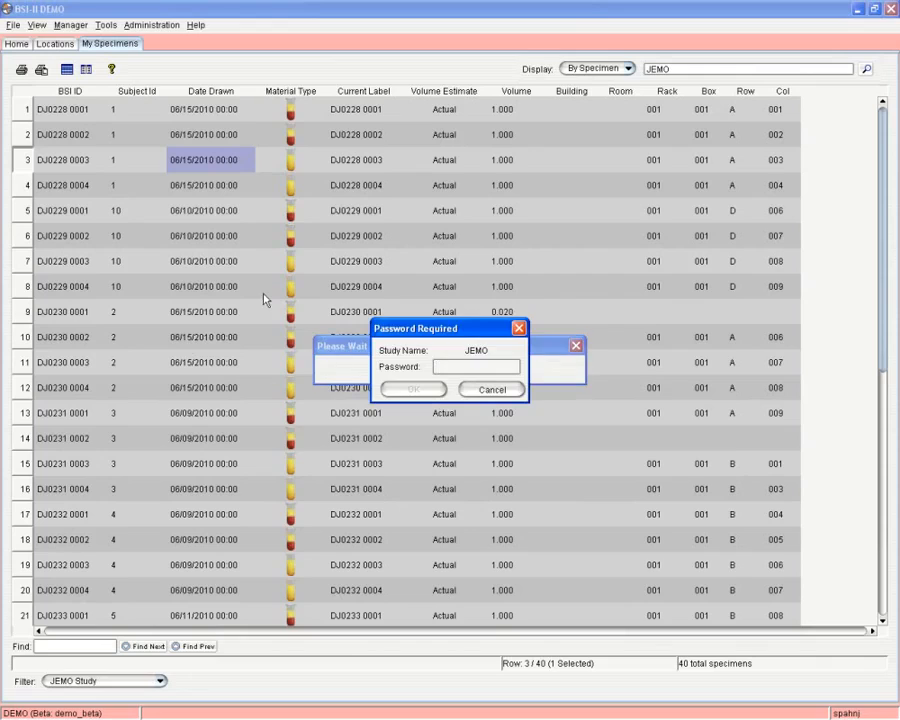
type("demo")
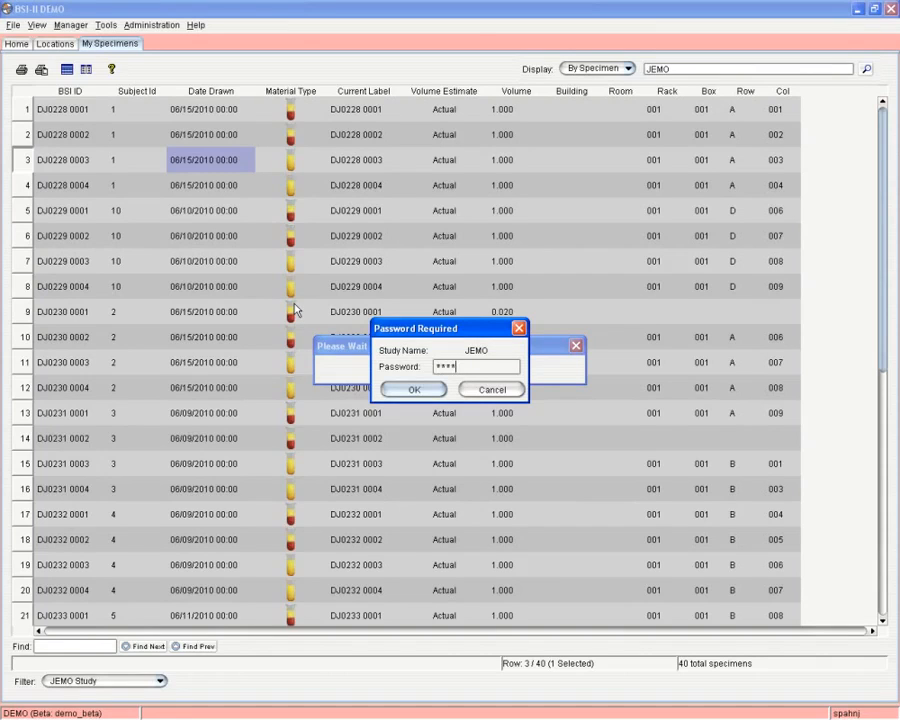
key("Return")
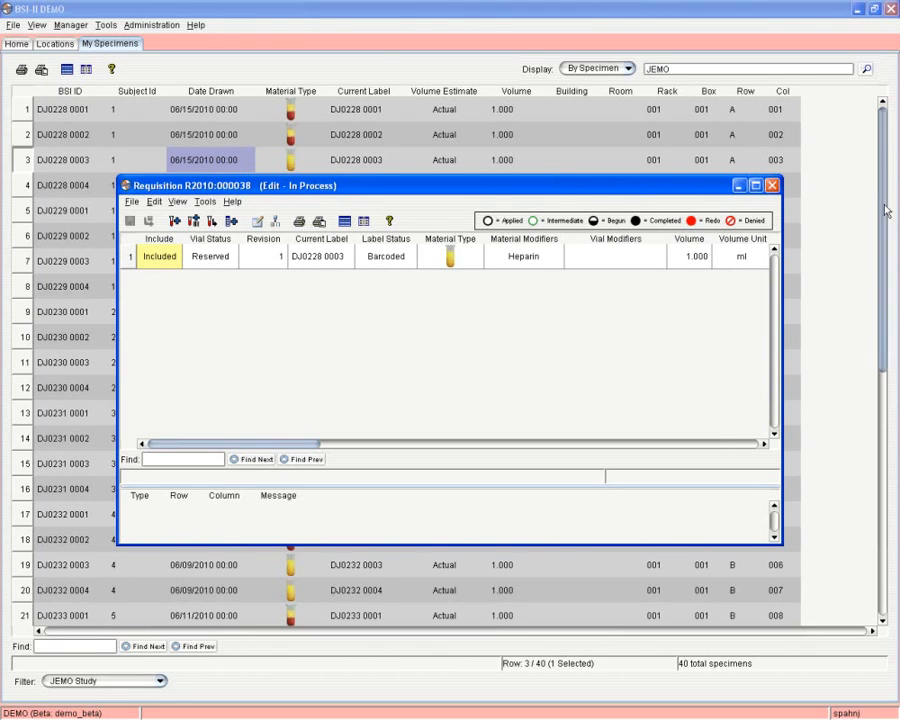
left_click(771, 185)
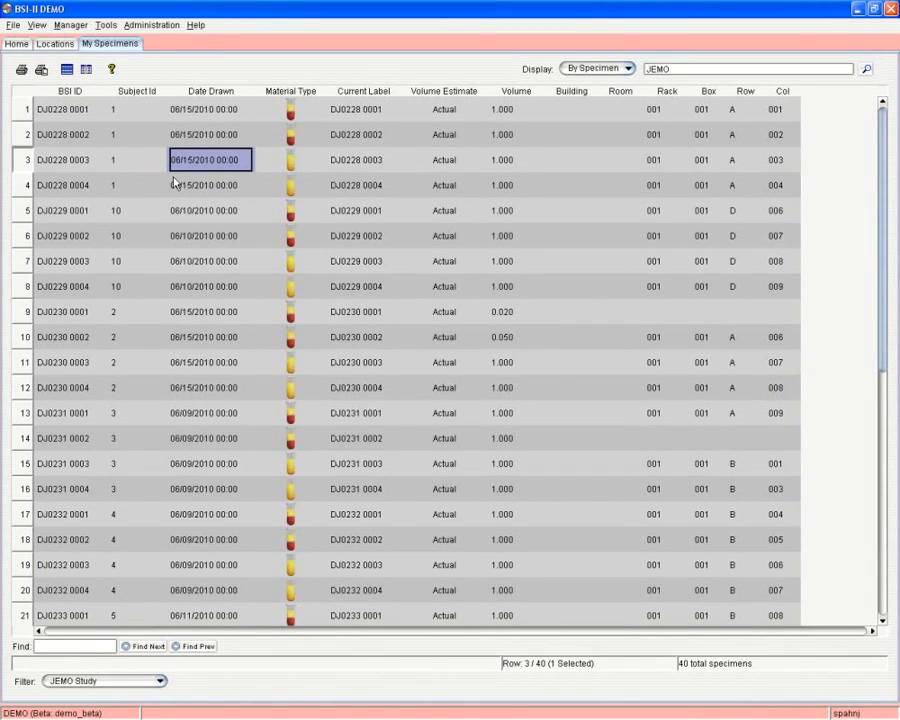
Choose Ship Specimen... for DJ0228 0004 to open its ship task specification.
right_click(174, 183)
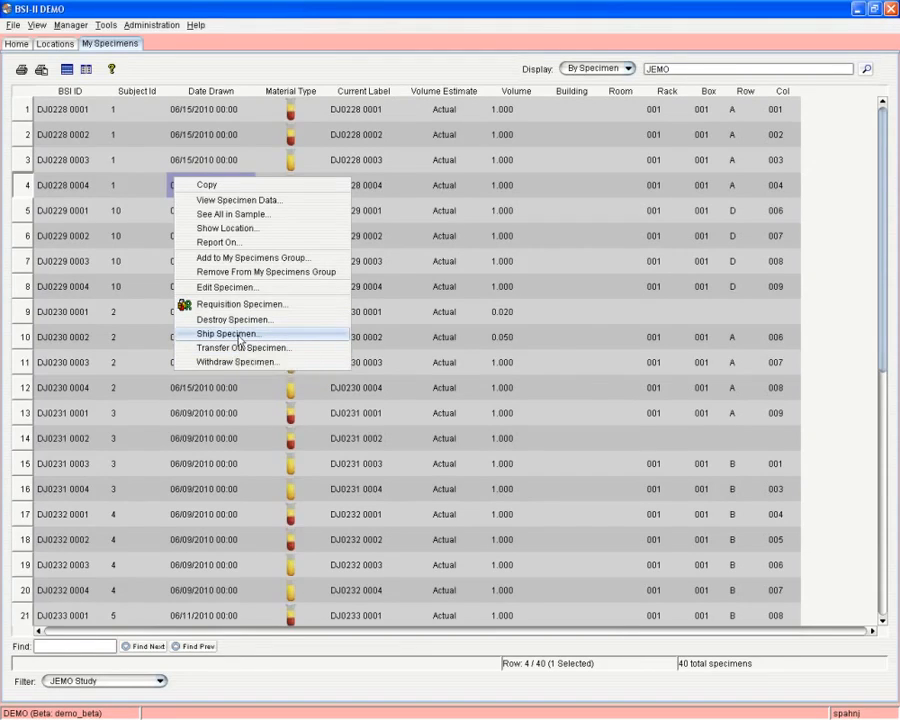
left_click(239, 339)
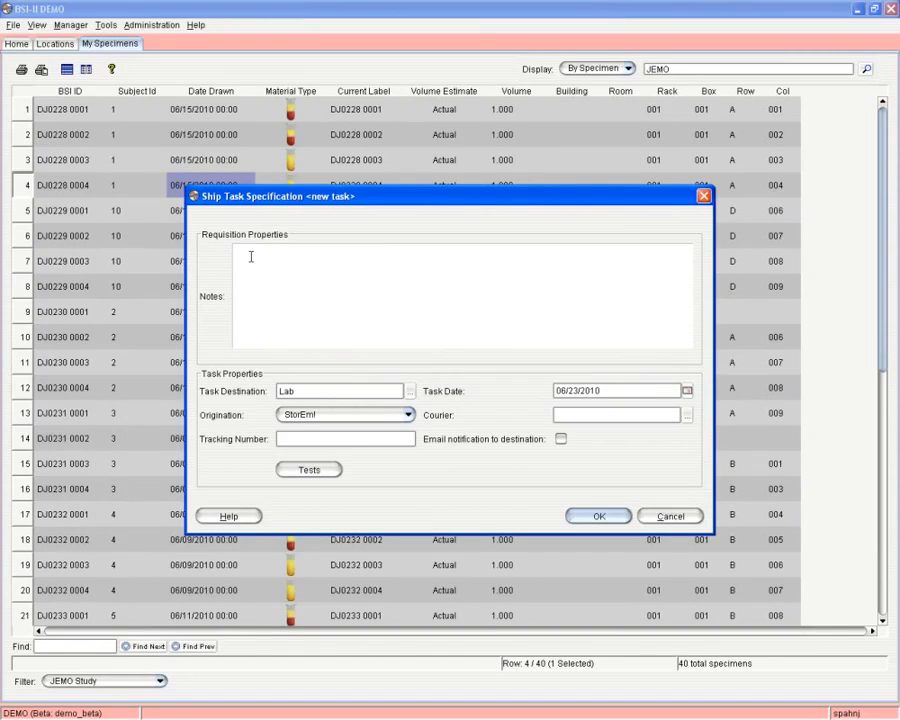
Ship DJ0228 0004 with tracking number 'uvuvuv' and courier Other, acknowledging 'Ship successful!'.
left_click(388, 440)
type("uvuvuv")
left_click(686, 414)
double_click(412, 384)
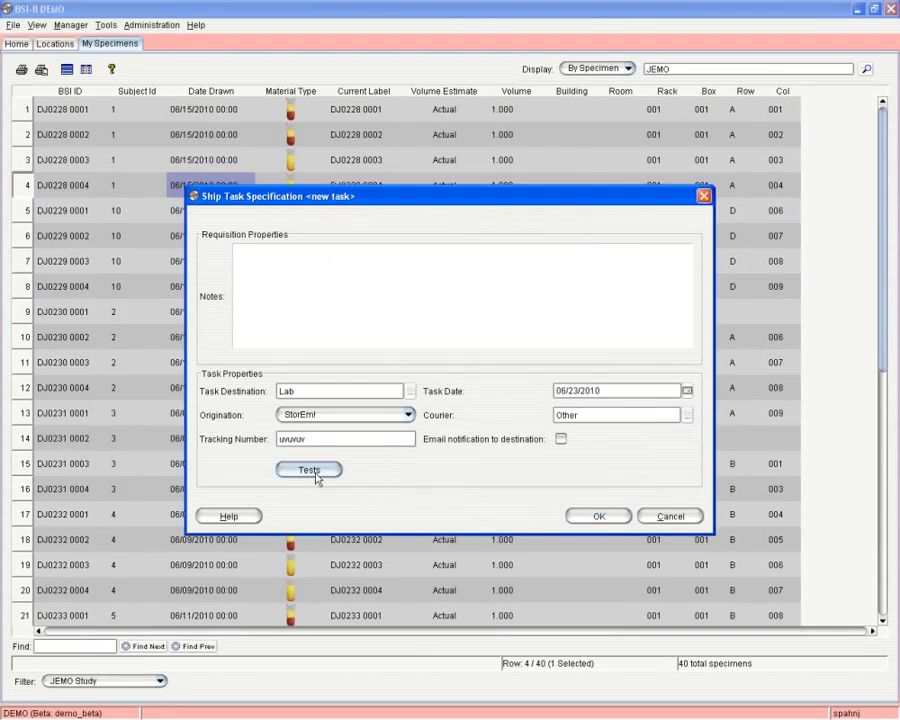
left_click(599, 517)
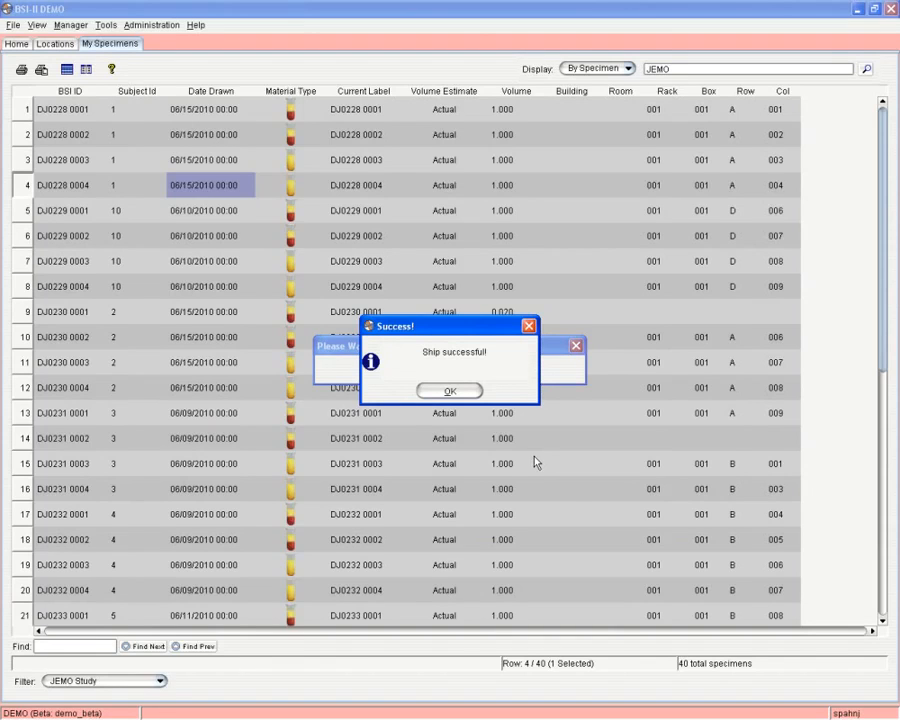
left_click(450, 391)
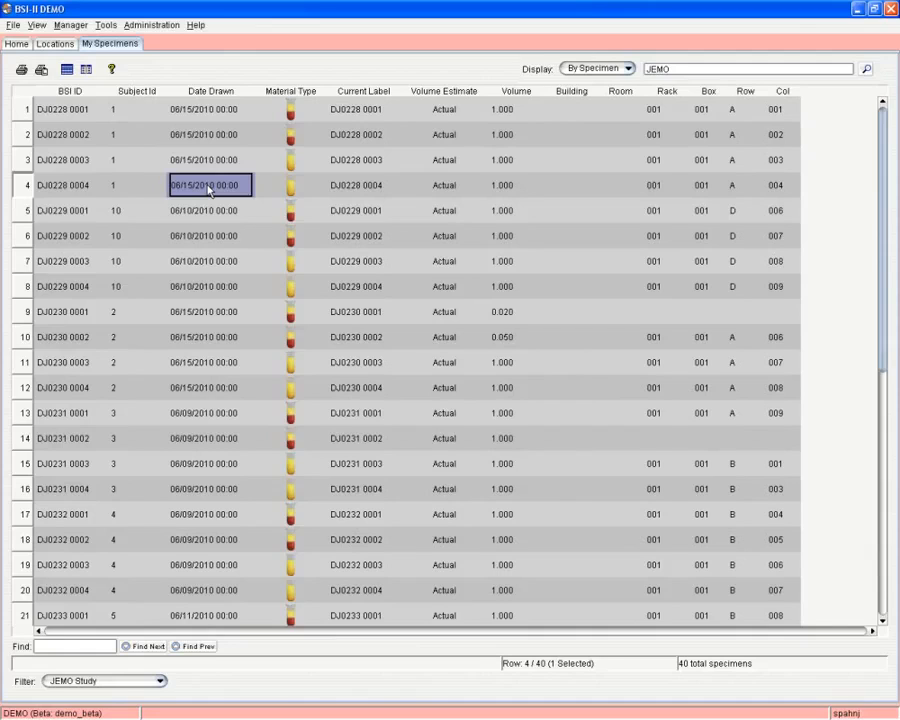
left_click(55, 44)
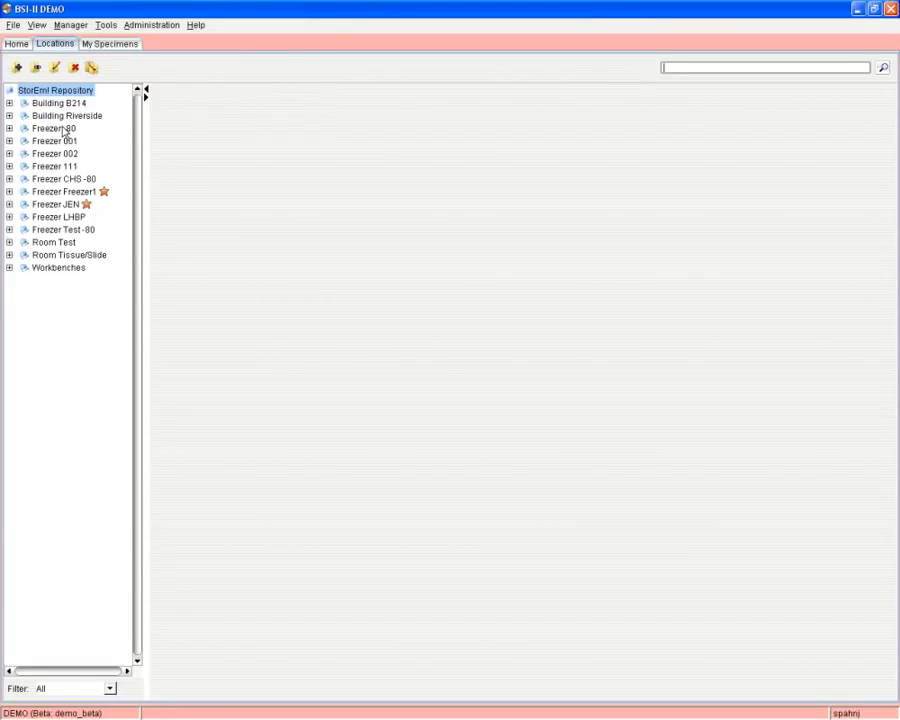
Expand Freezer JEN to reveal Rack 001 and bring up the freezer's actions.
left_click(10, 205)
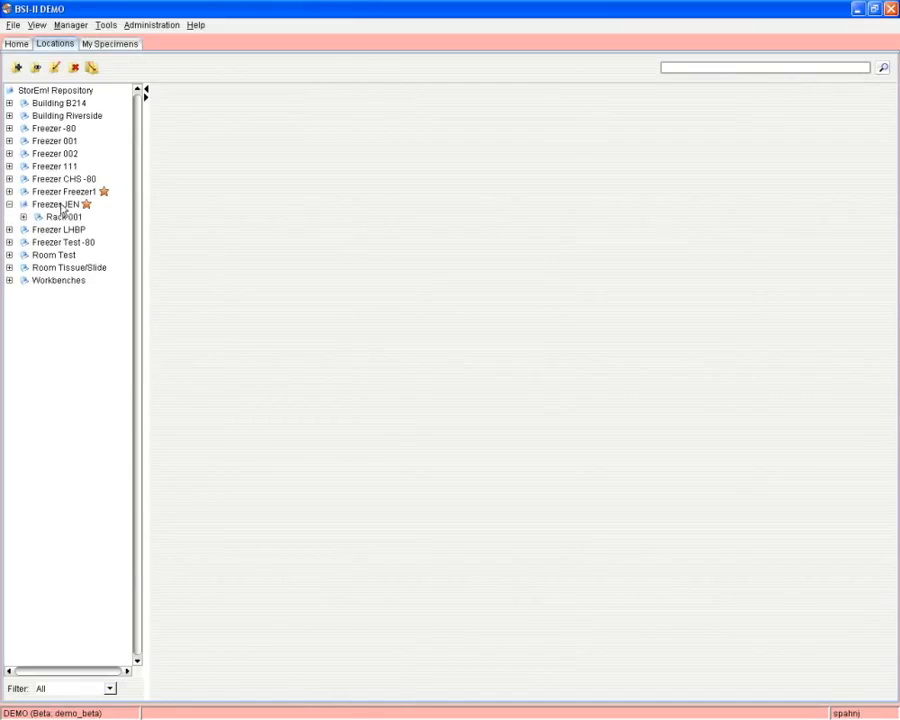
right_click(62, 208)
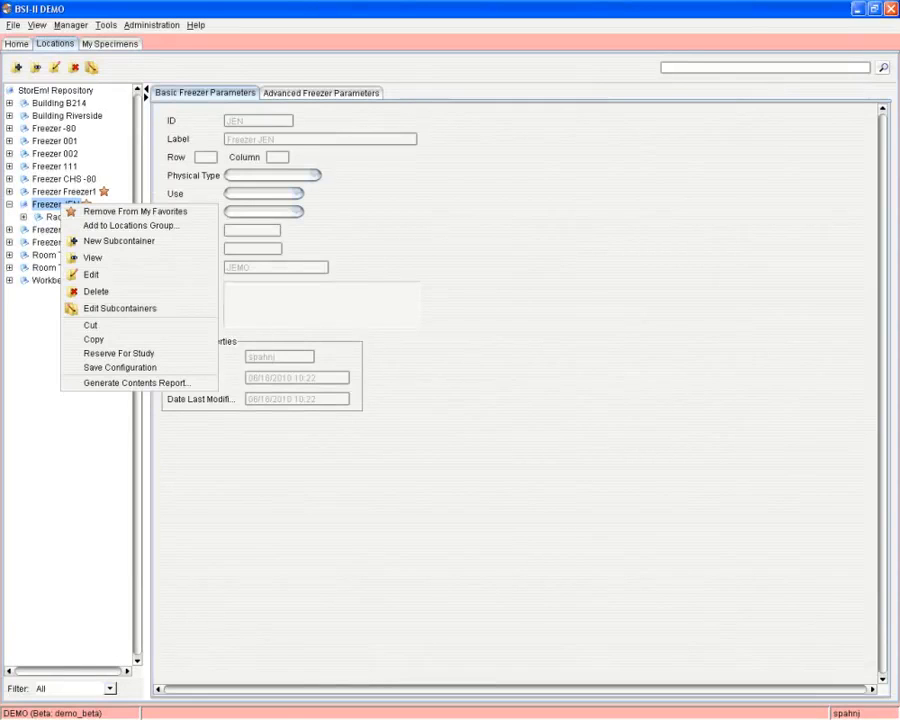
Create a new locations group 'More locations' and assign Freezer JEN to it.
left_click(128, 226)
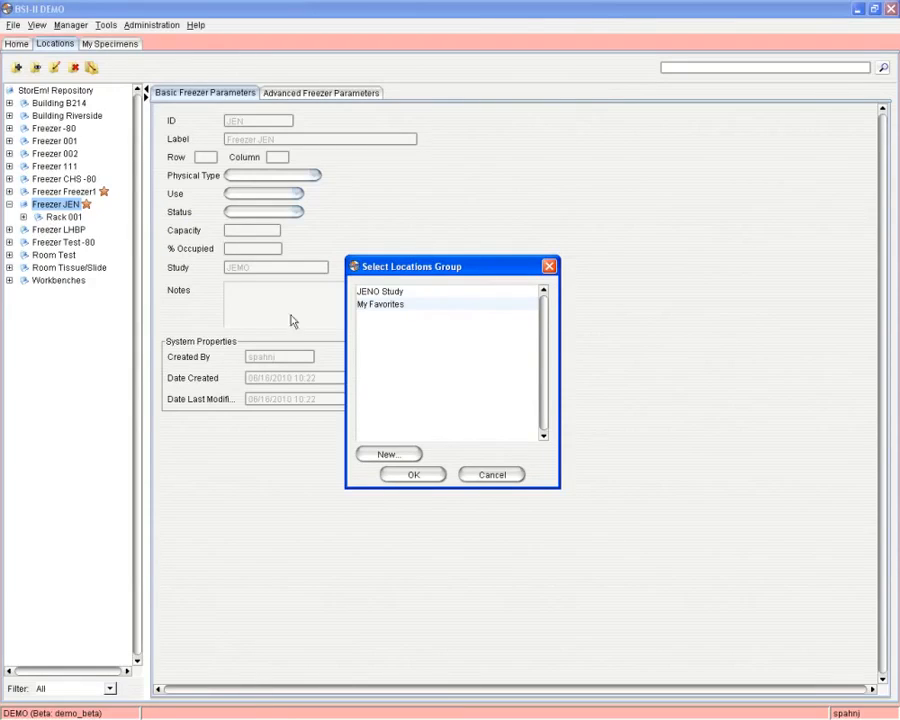
left_click(397, 455)
type("Mor")
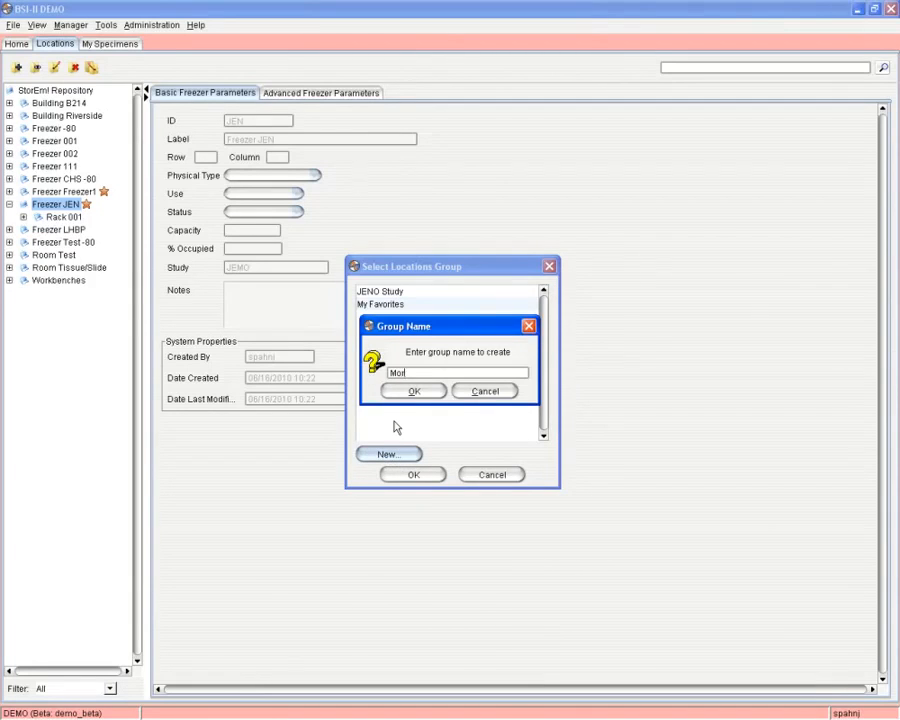
type("e locations")
left_click(412, 391)
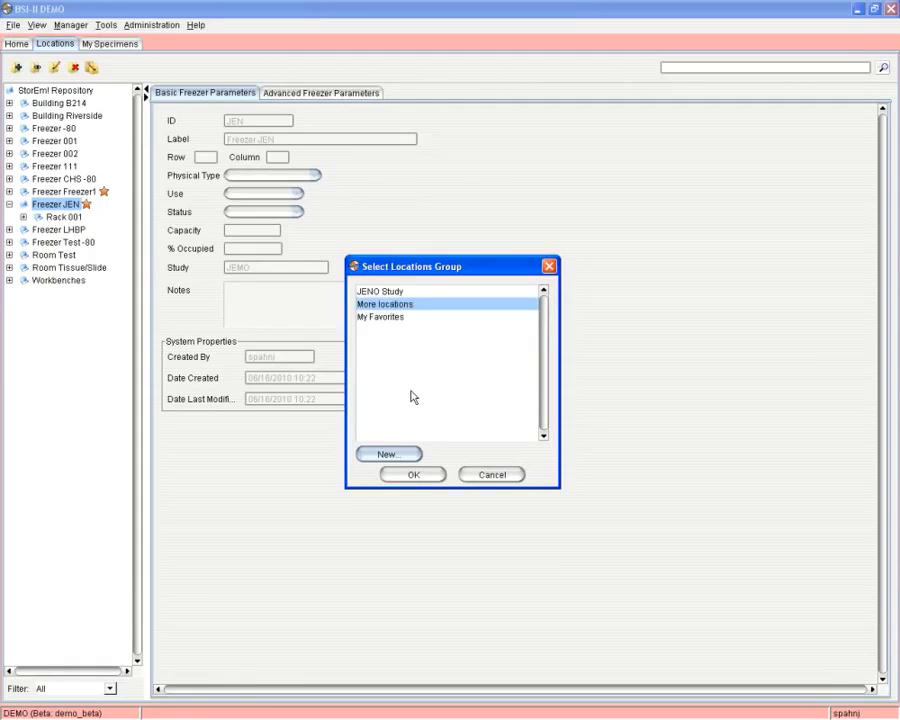
left_click(414, 478)
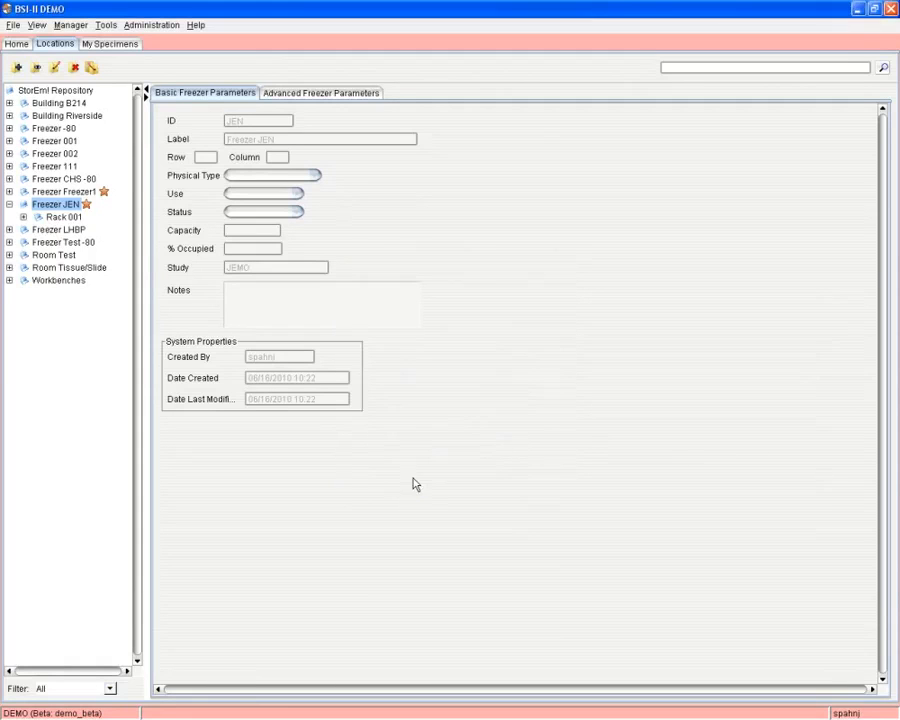
right_click(55, 166)
Expand Freezer 111 and add its Rack Two to My Favorites.
left_click(11, 168)
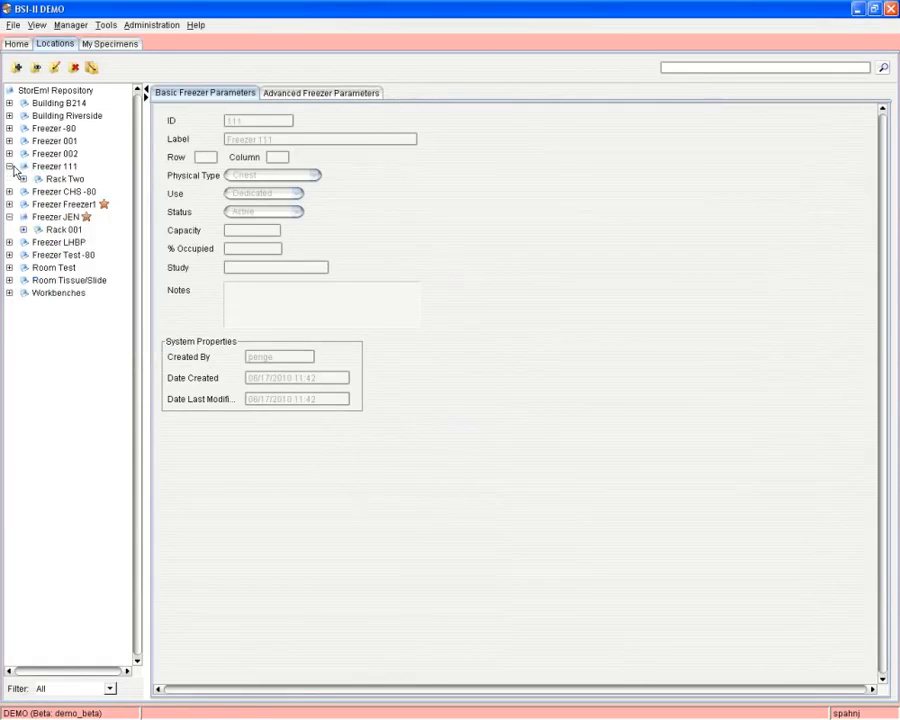
left_click(11, 168)
left_click(11, 167)
right_click(76, 178)
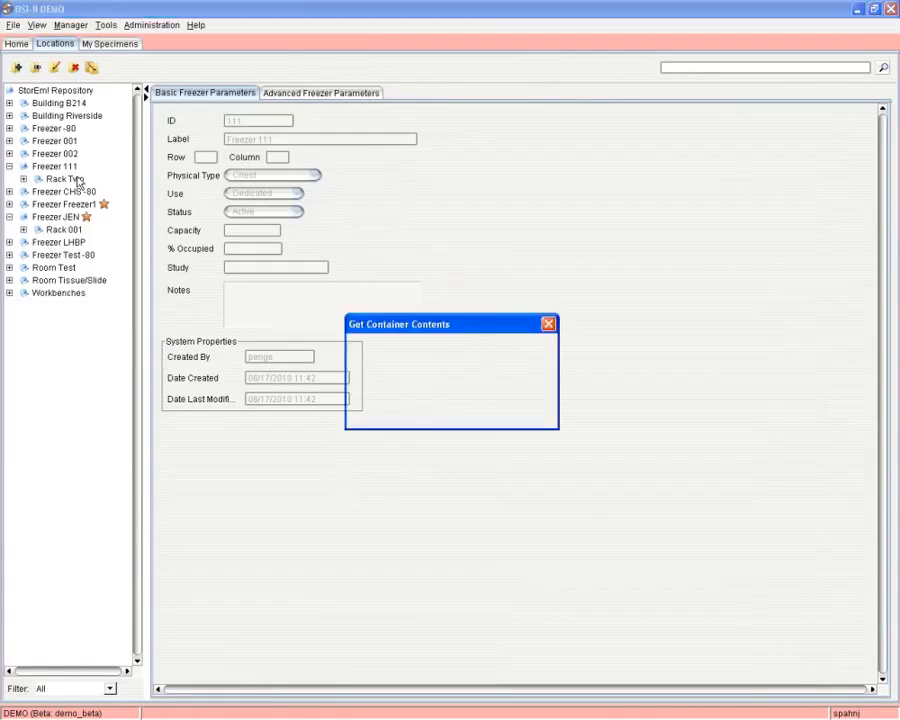
left_click(136, 186)
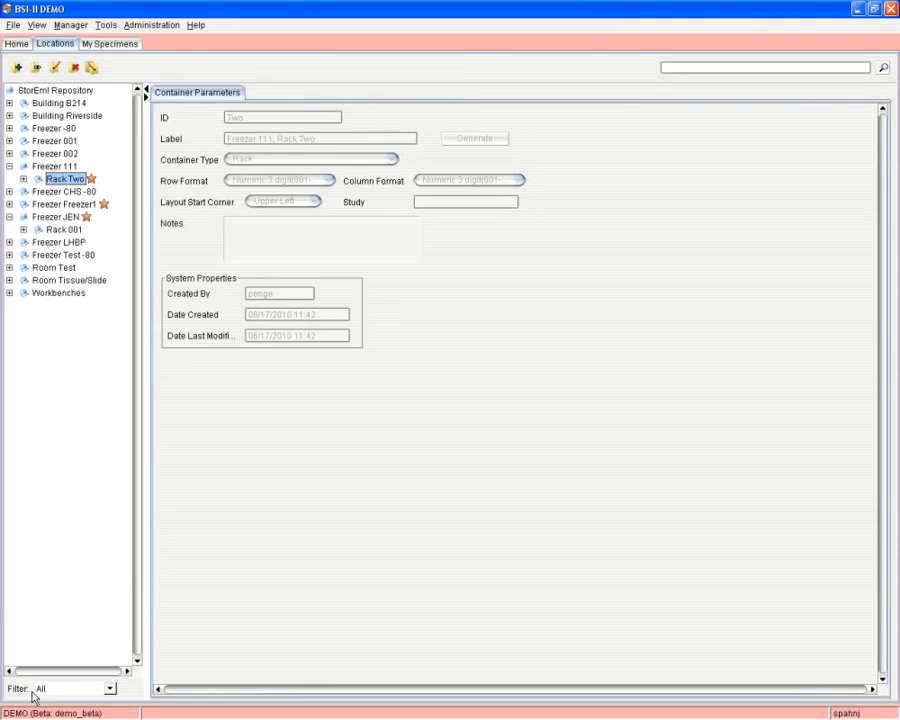
Filter the location tree by My Favorites, then JENO Study, then All, and expand Workbenches.
left_click(110, 689)
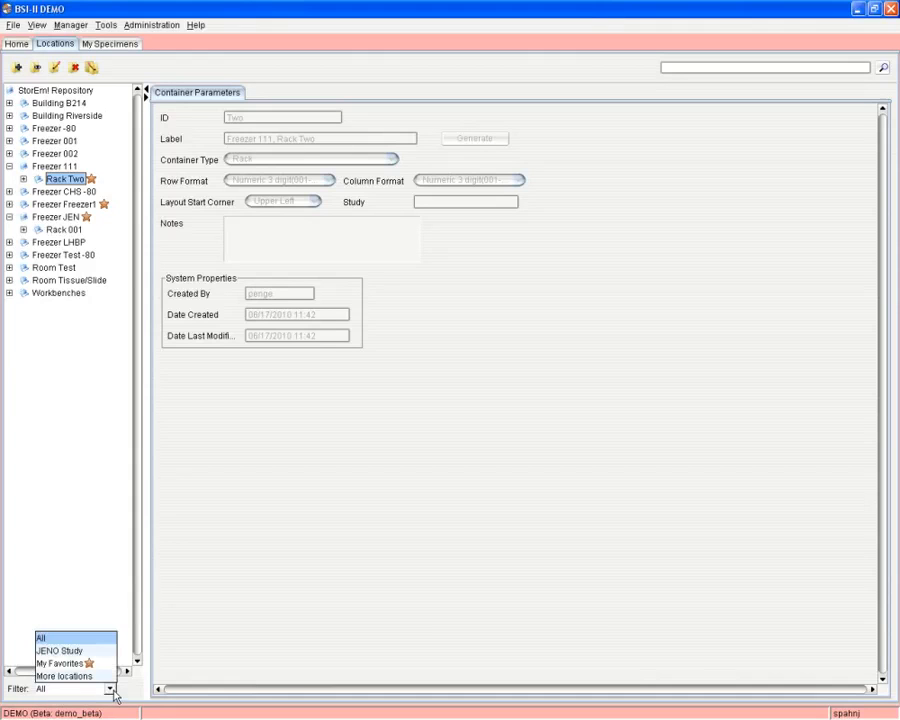
left_click(84, 663)
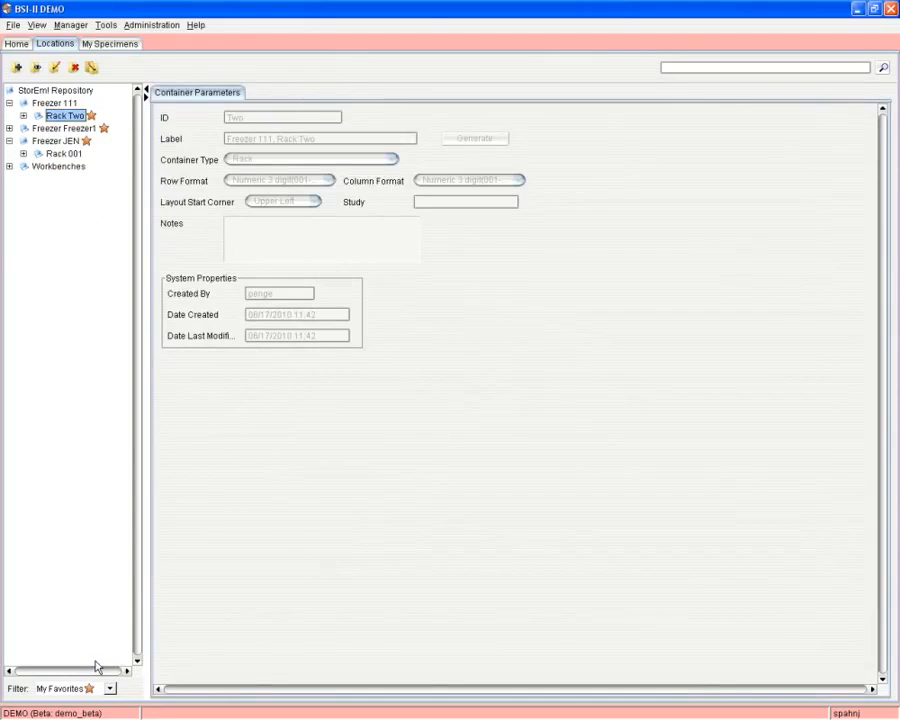
left_click(75, 689)
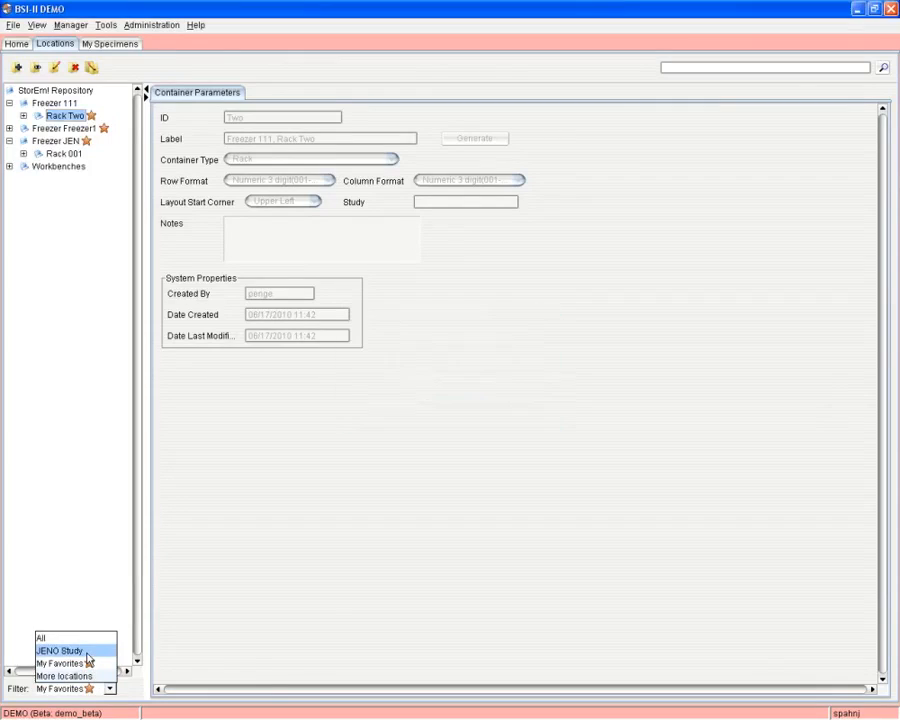
left_click(87, 654)
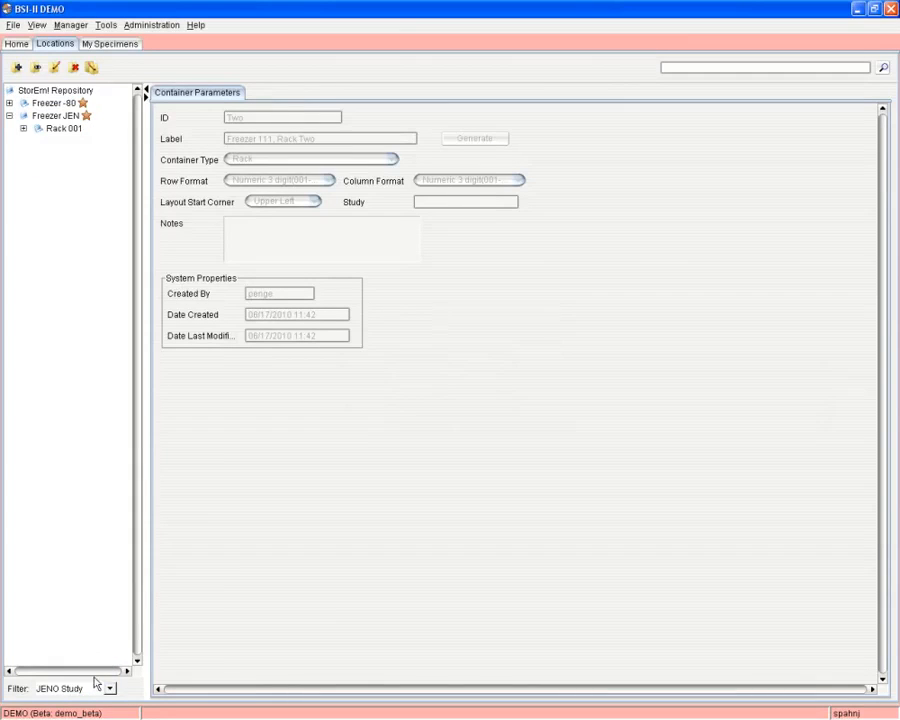
left_click(108, 689)
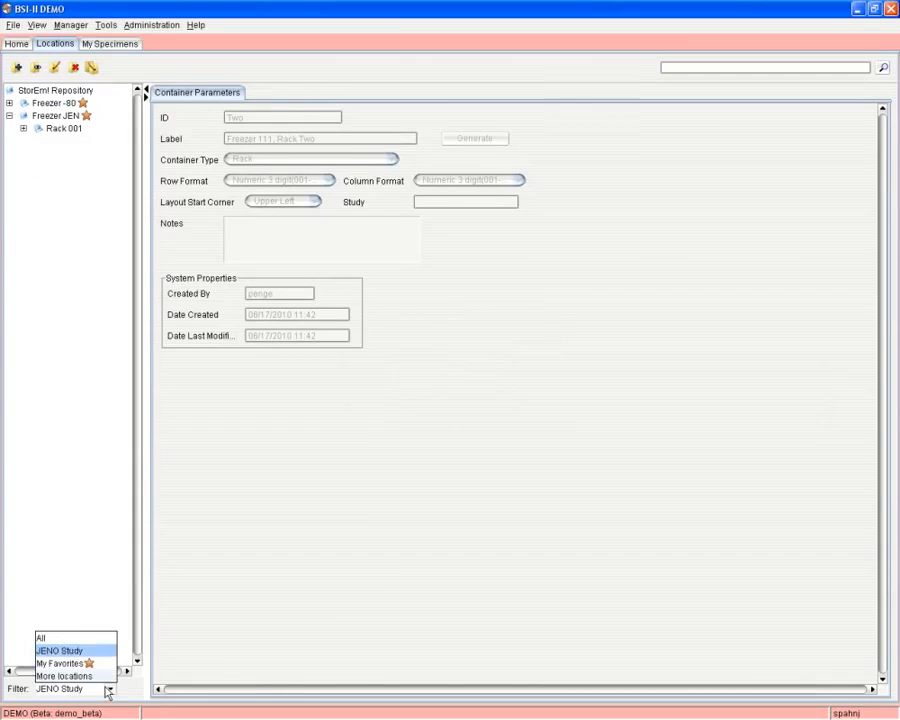
left_click(72, 638)
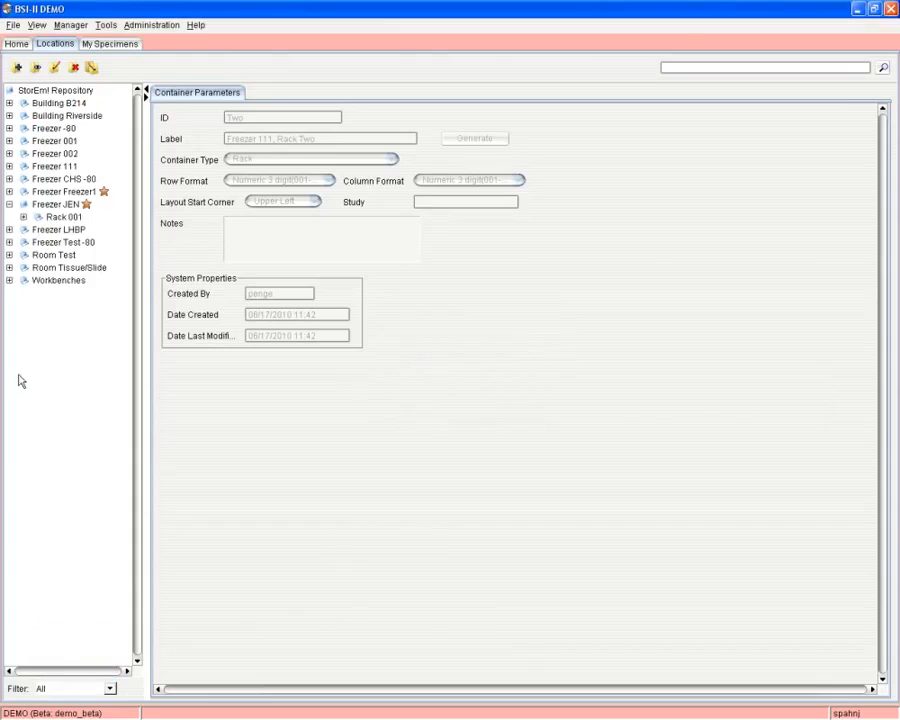
left_click(10, 281)
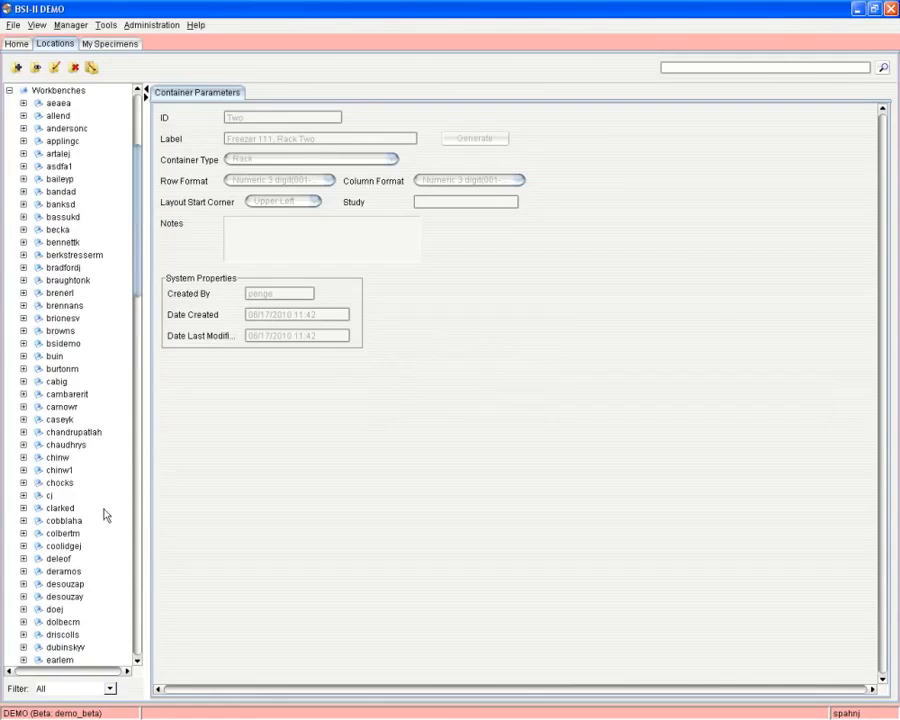
Open the current user's workbench and view its 10x10 grid layout.
scroll(88, 504, "down", 20)
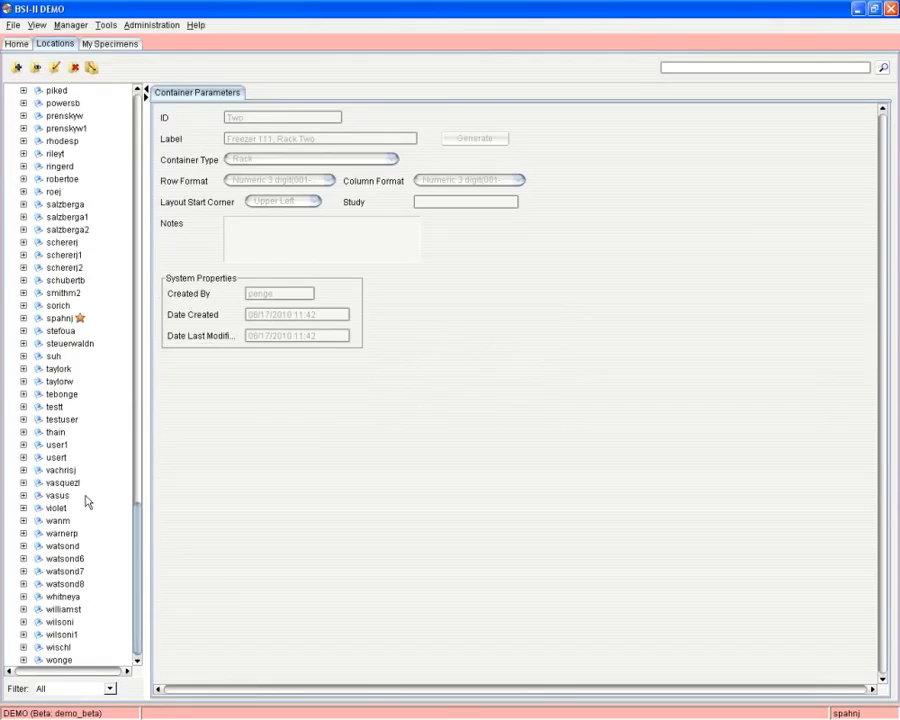
left_click(62, 319)
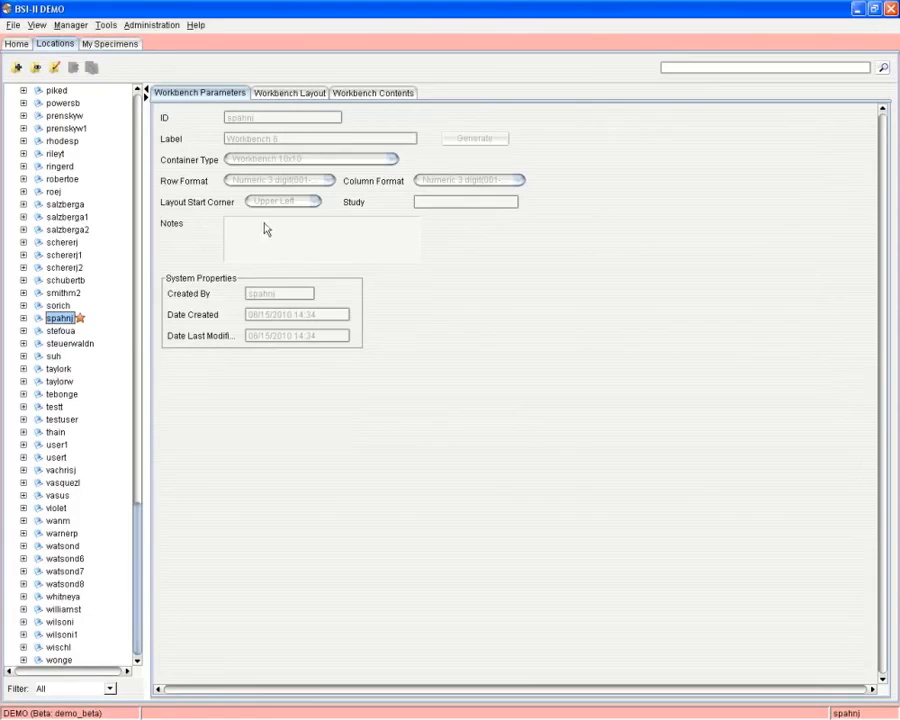
left_click(300, 98)
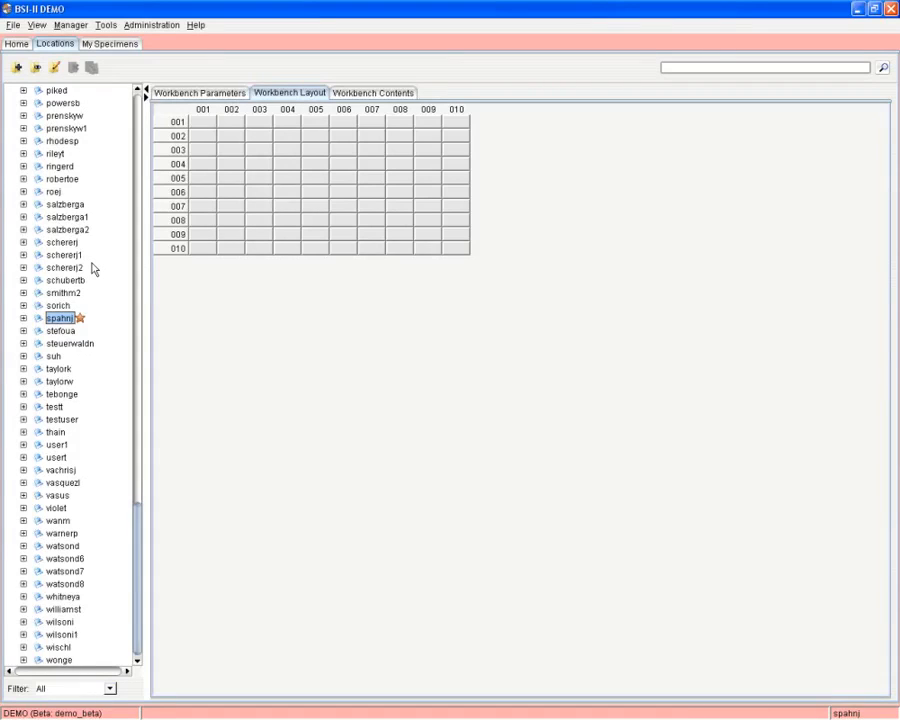
Collapse the Workbenches node to show its parameters, ID B:Workbenches.
scroll(92, 268, "up", 20)
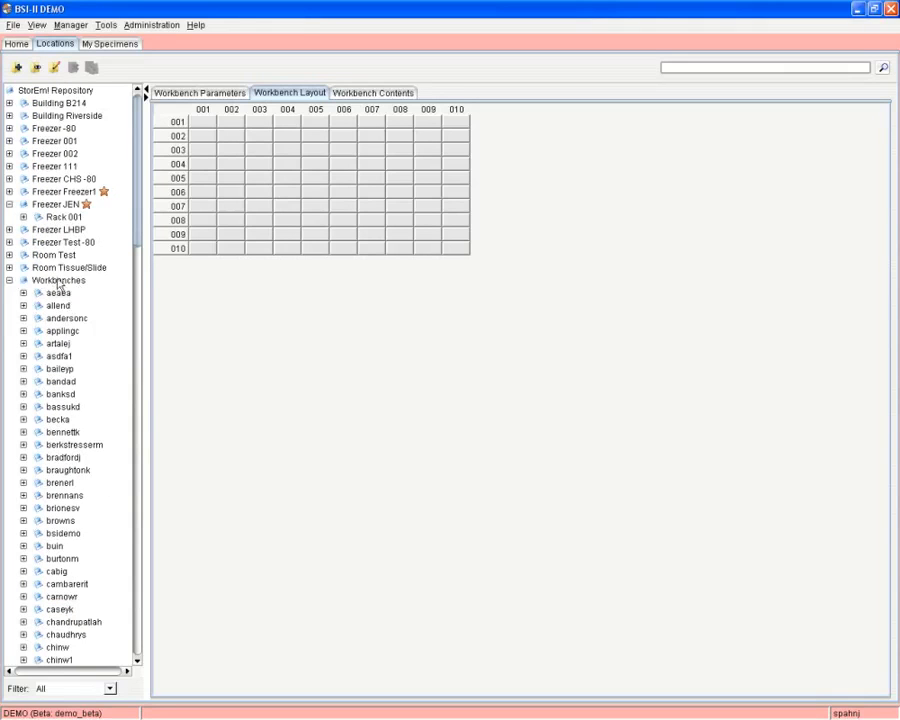
scroll(92, 303, "down", 20)
scroll(92, 305, "down", 15)
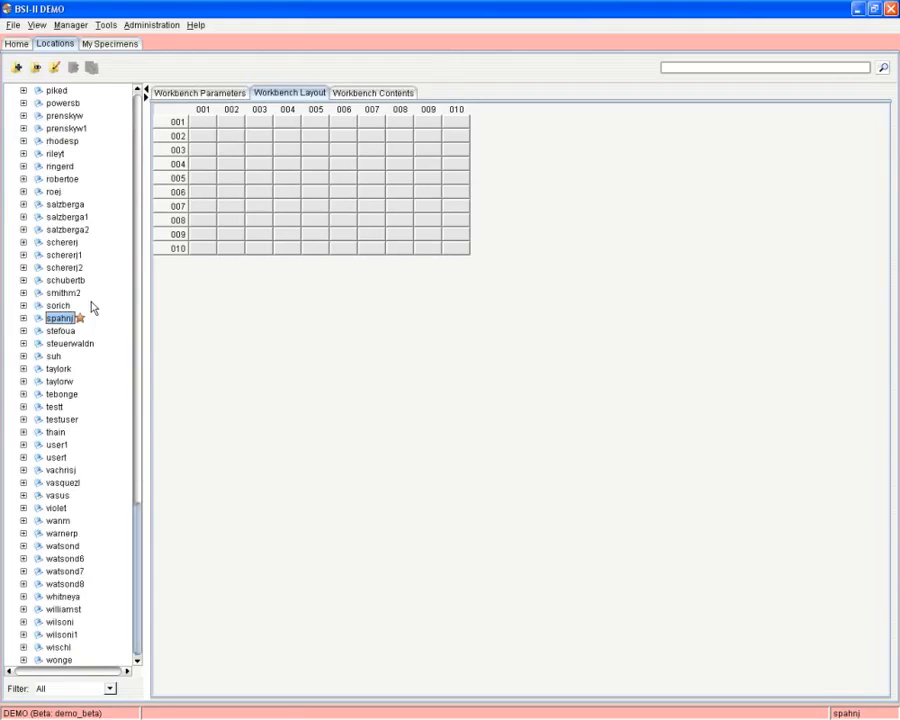
scroll(92, 305, "up", 20)
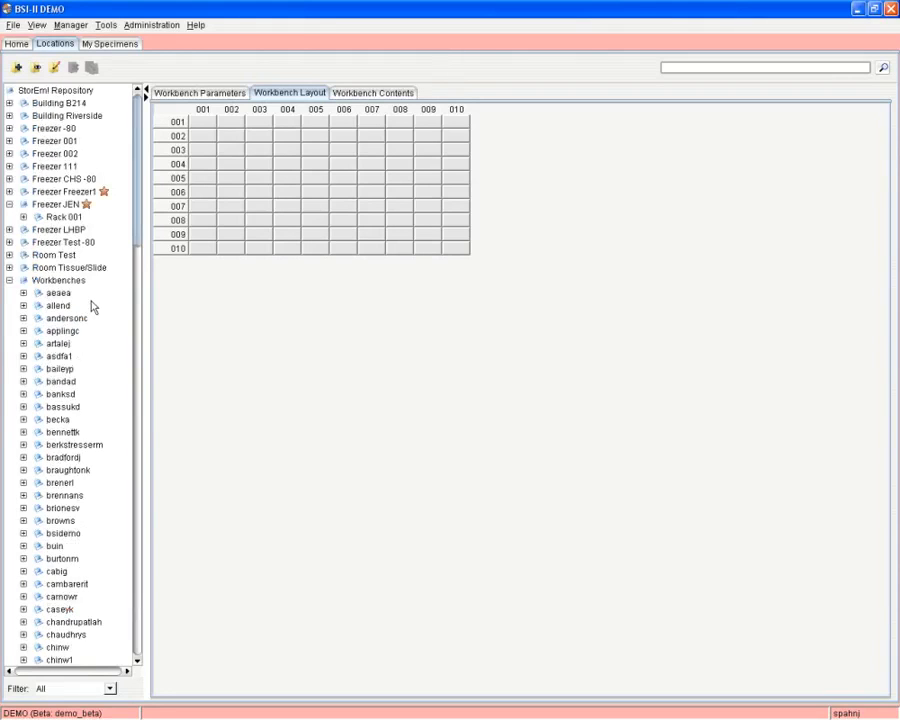
left_click(11, 280)
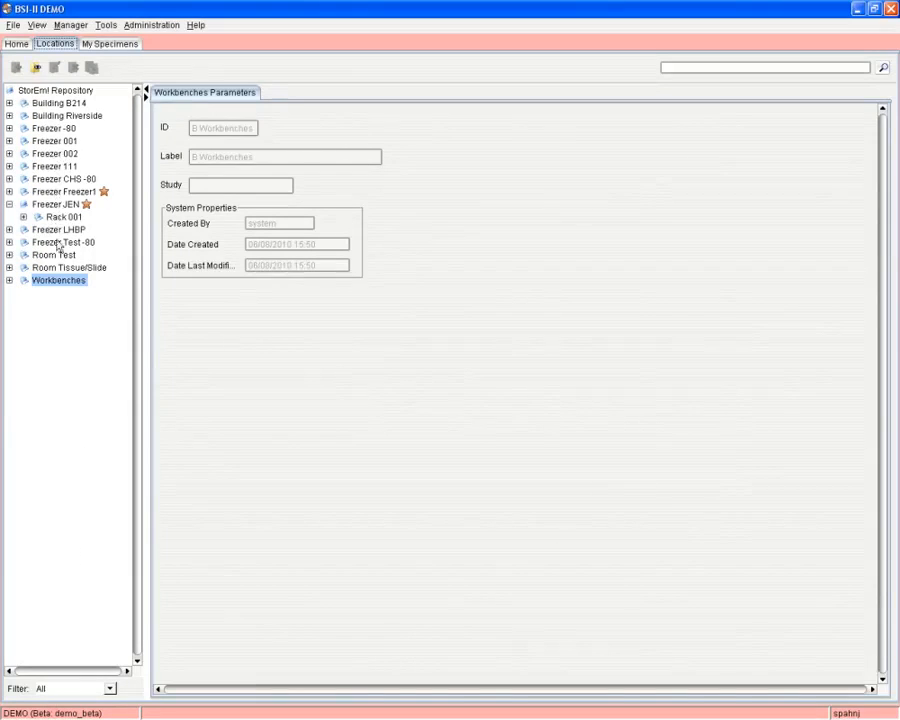
Reserve Freezer JEN for study Jen's Demo Specimens, applying it to all subcontainers.
right_click(60, 207)
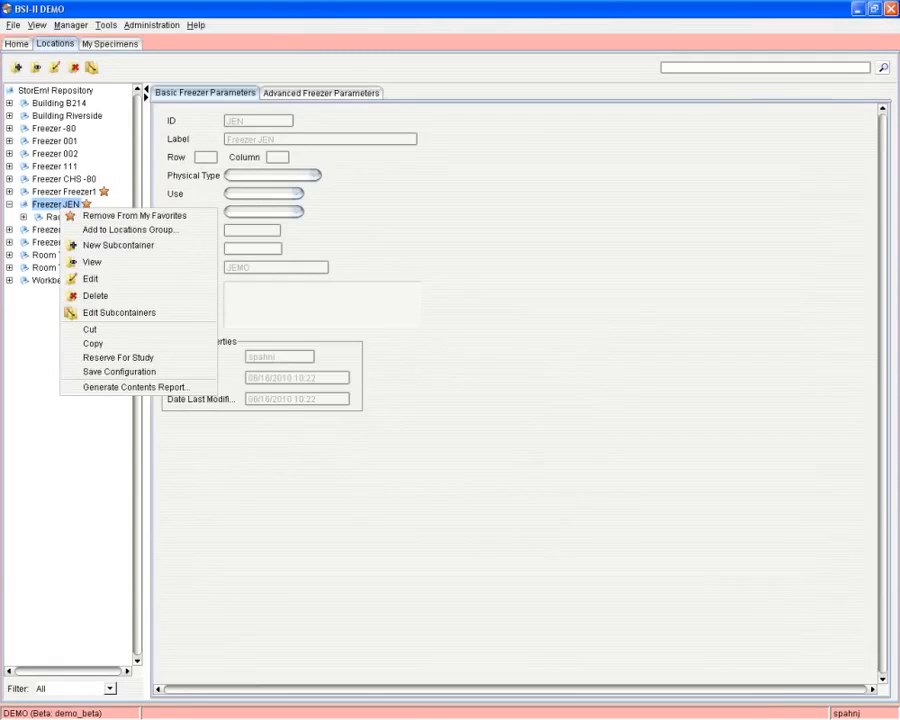
left_click(126, 358)
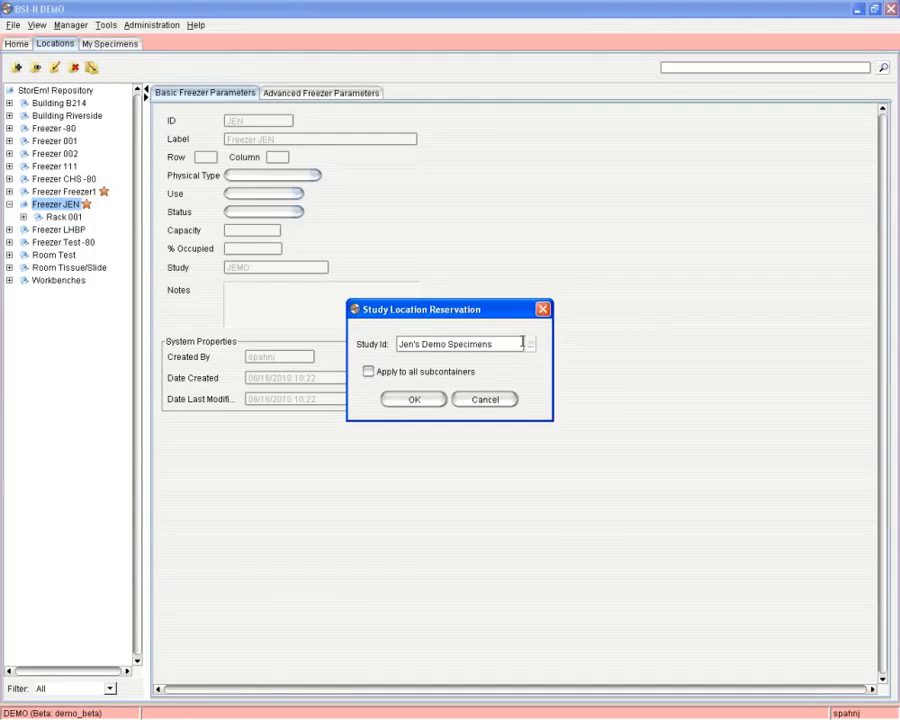
left_click(368, 371)
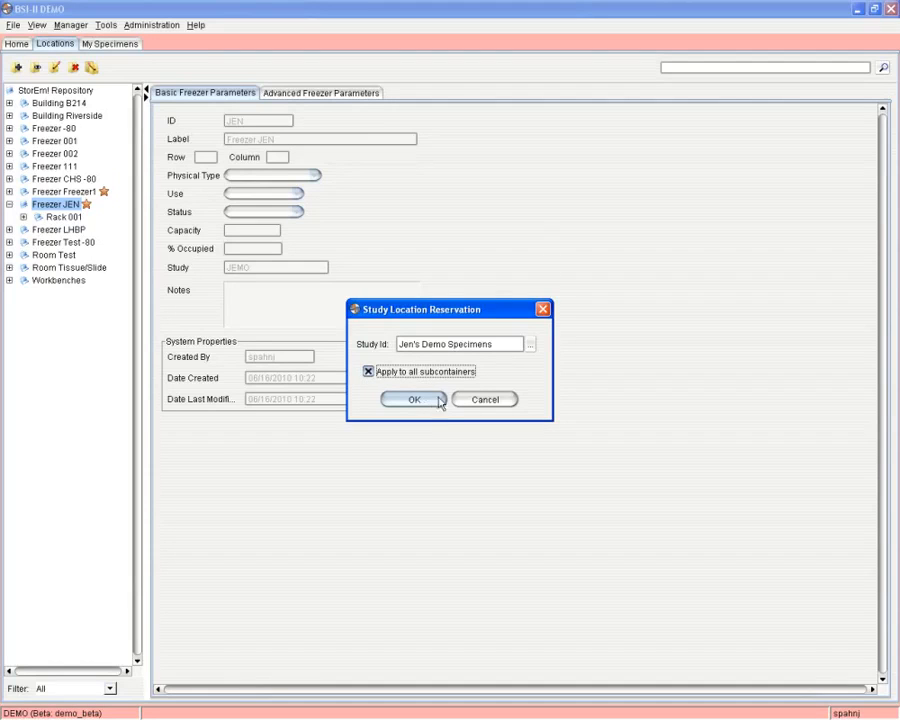
left_click(530, 344)
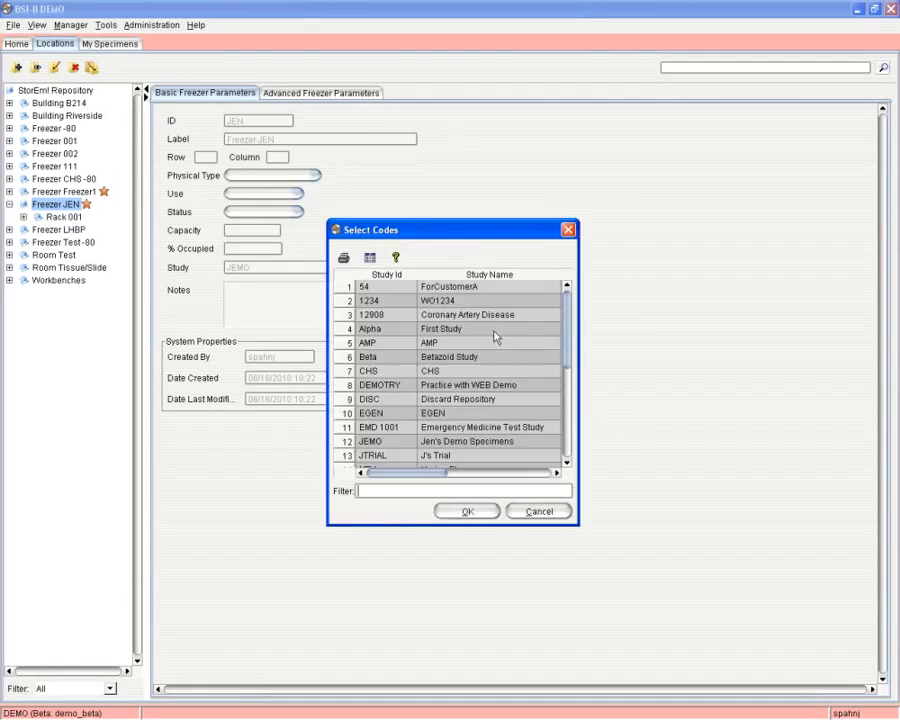
left_click(568, 231)
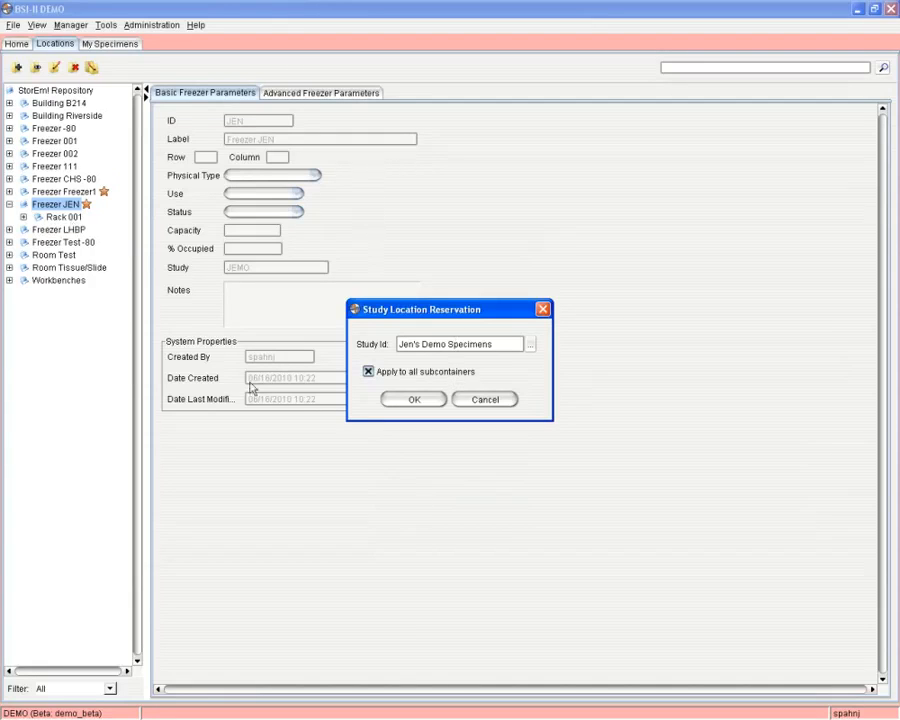
left_click(428, 402)
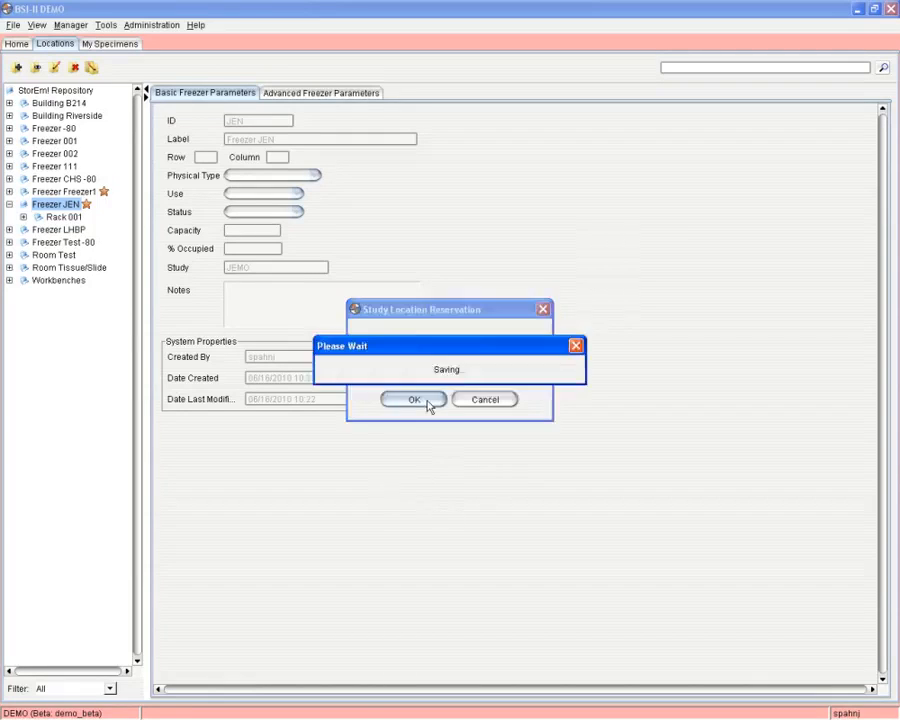
Expand Rack 001, open Box 001's study reservation, clear the Study Id, and close the dialog.
left_click(23, 217)
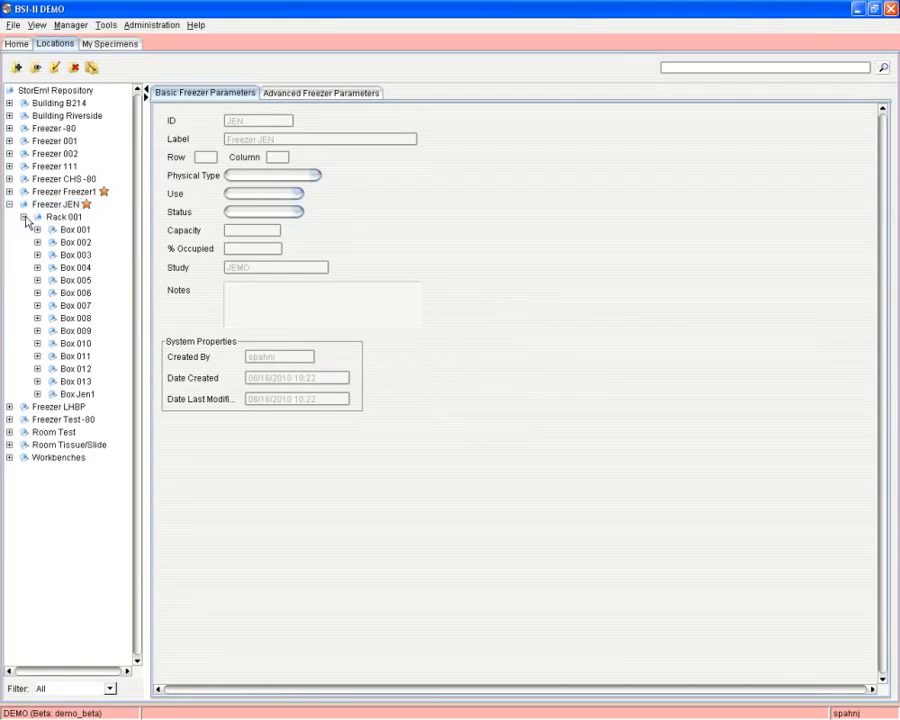
right_click(79, 232)
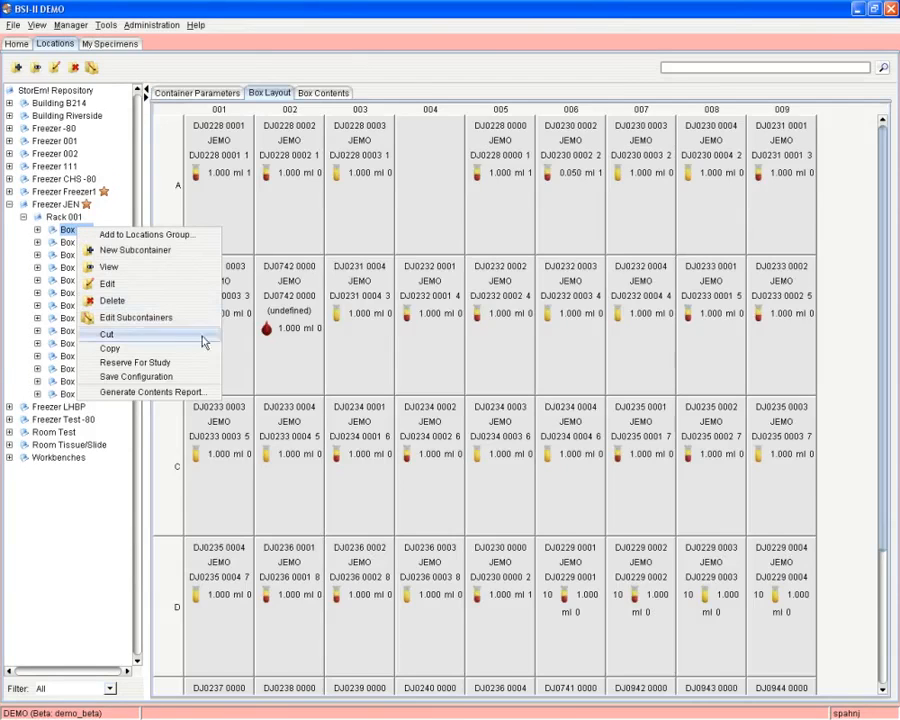
left_click(135, 362)
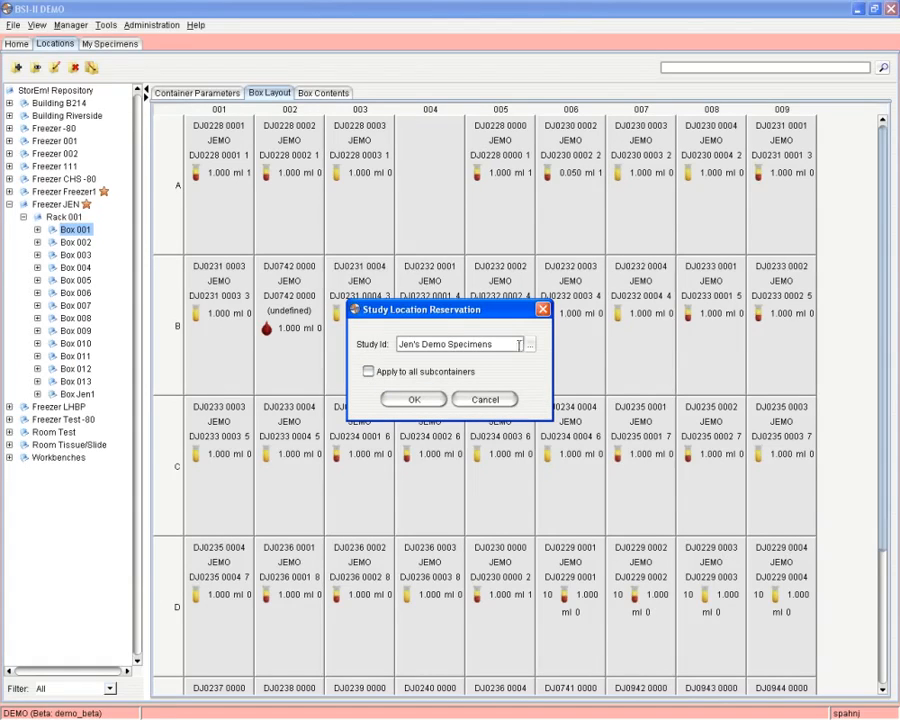
left_click_drag(519, 344, 367, 345)
key("BackSpace")
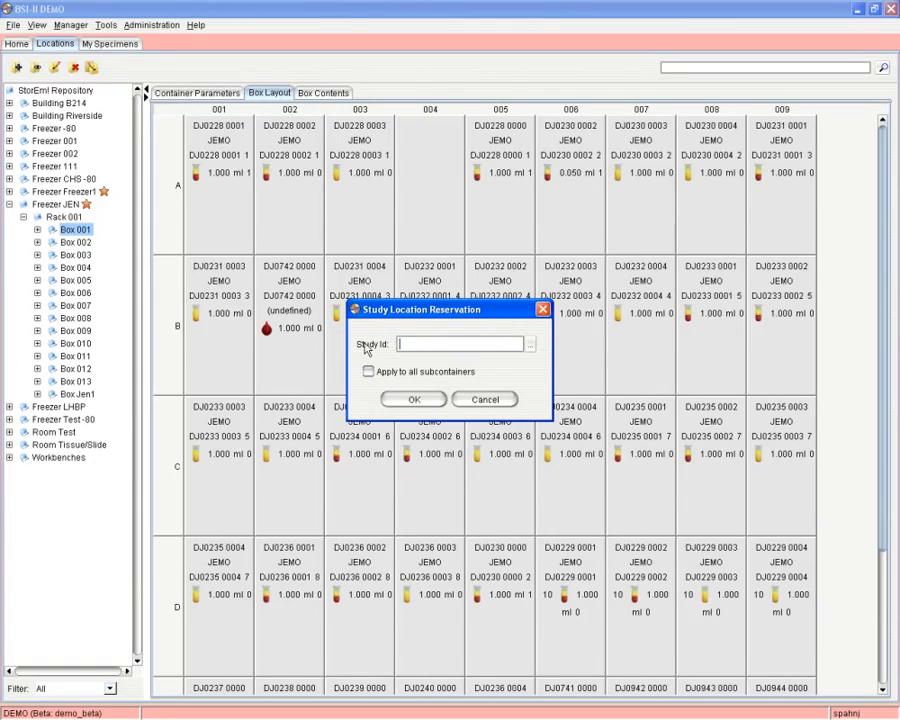
left_click(412, 398)
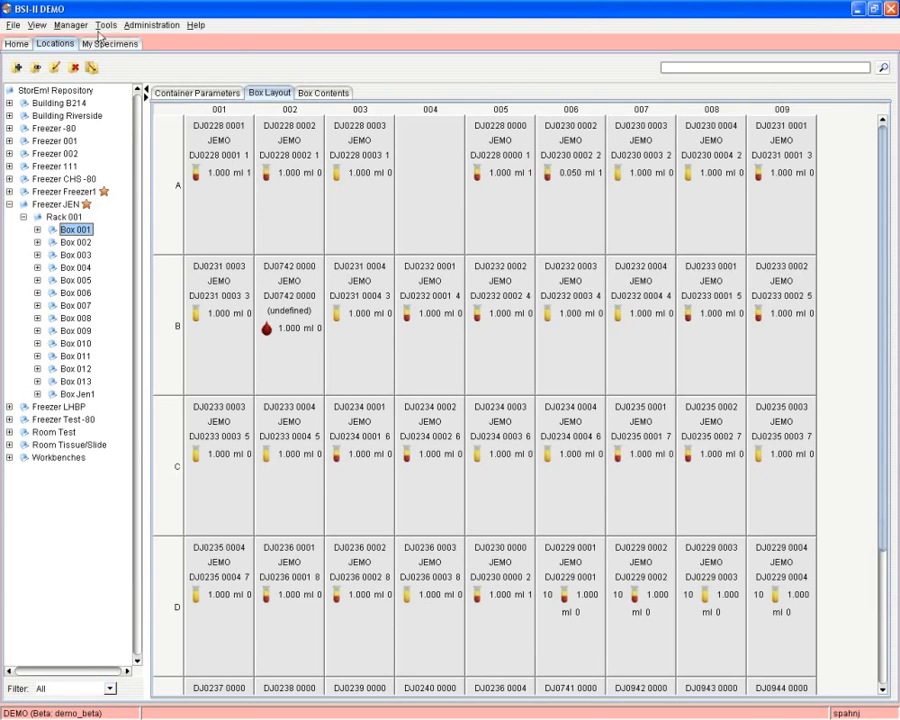
left_click(101, 27)
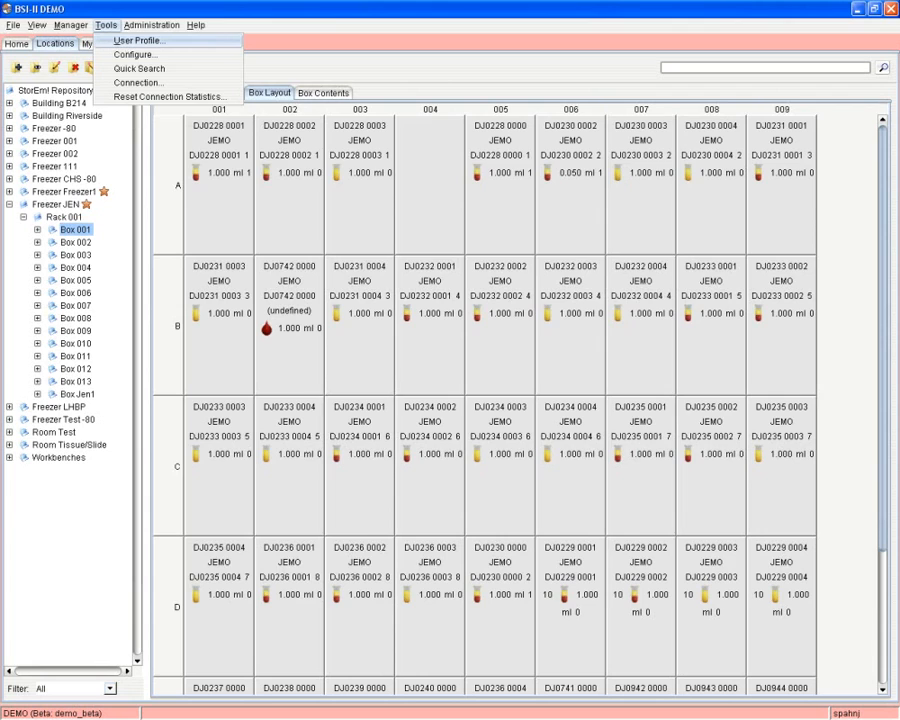
left_click(137, 40)
left_click(290, 217)
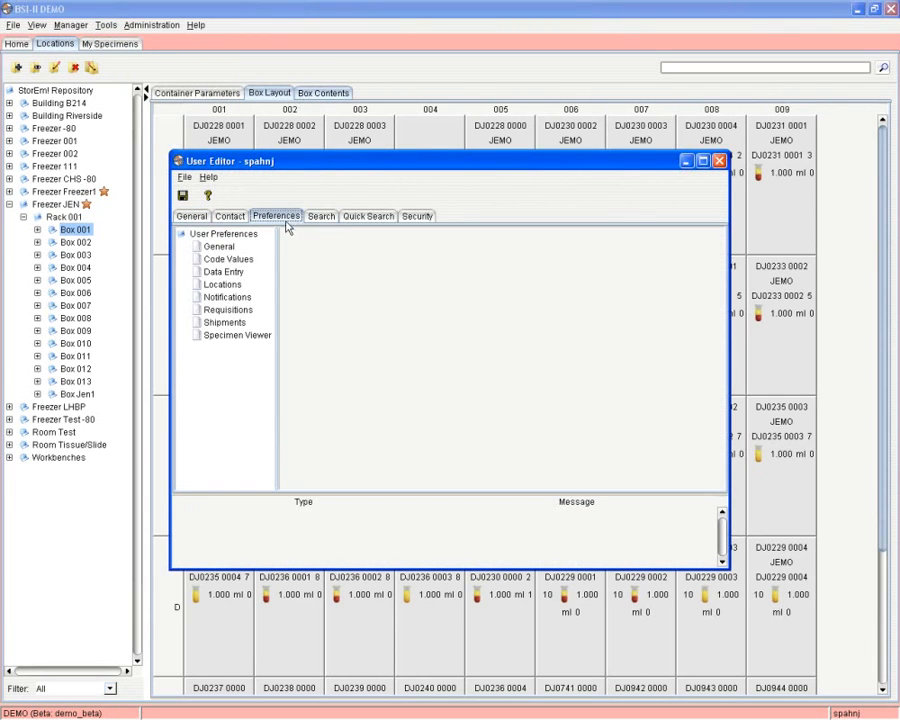
left_click(224, 285)
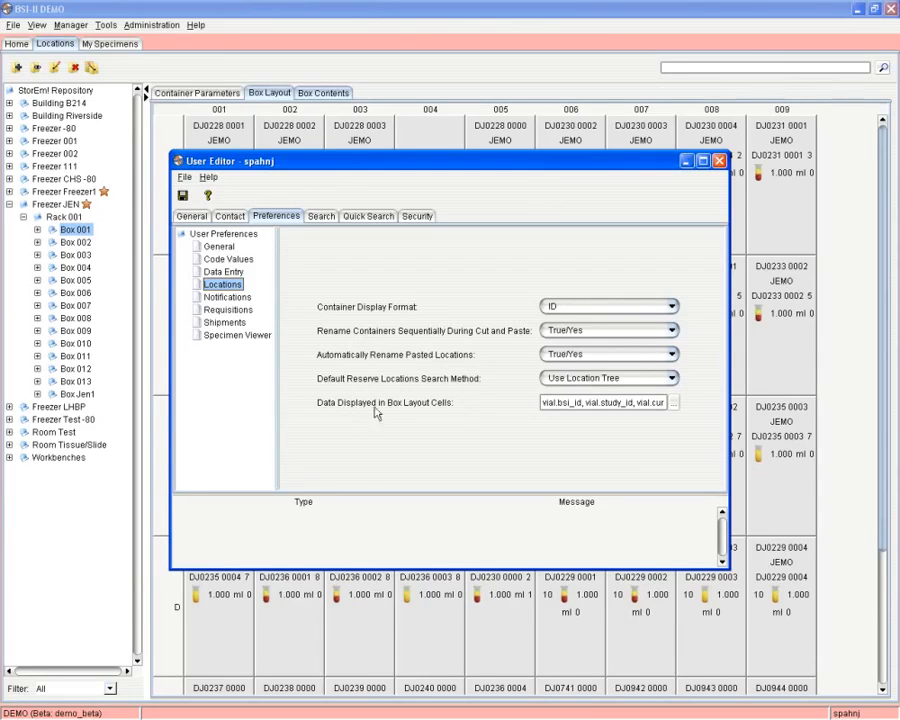
left_click(675, 404)
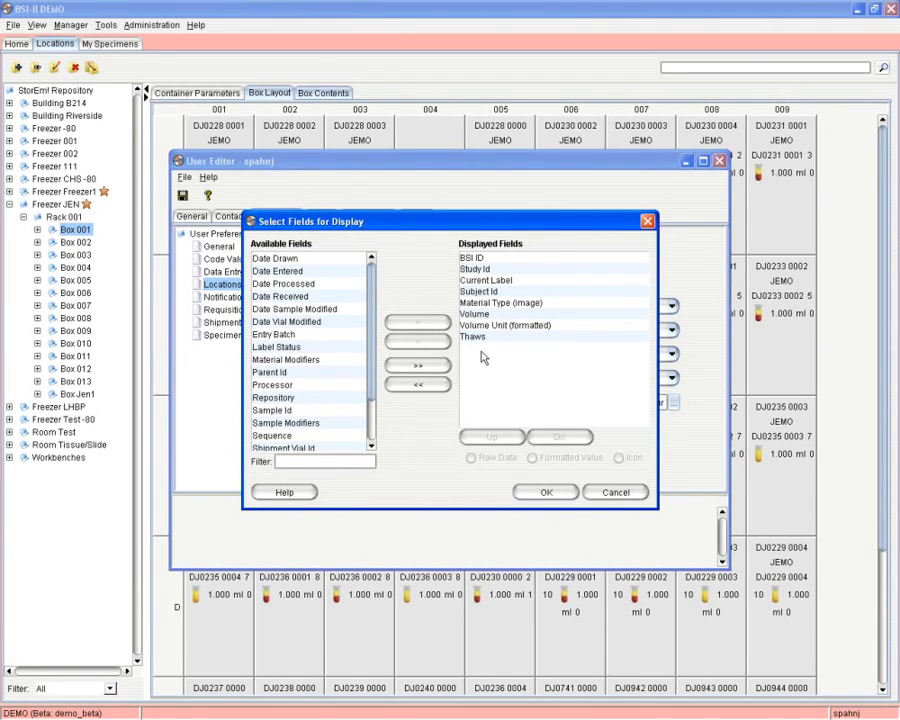
left_click(462, 303)
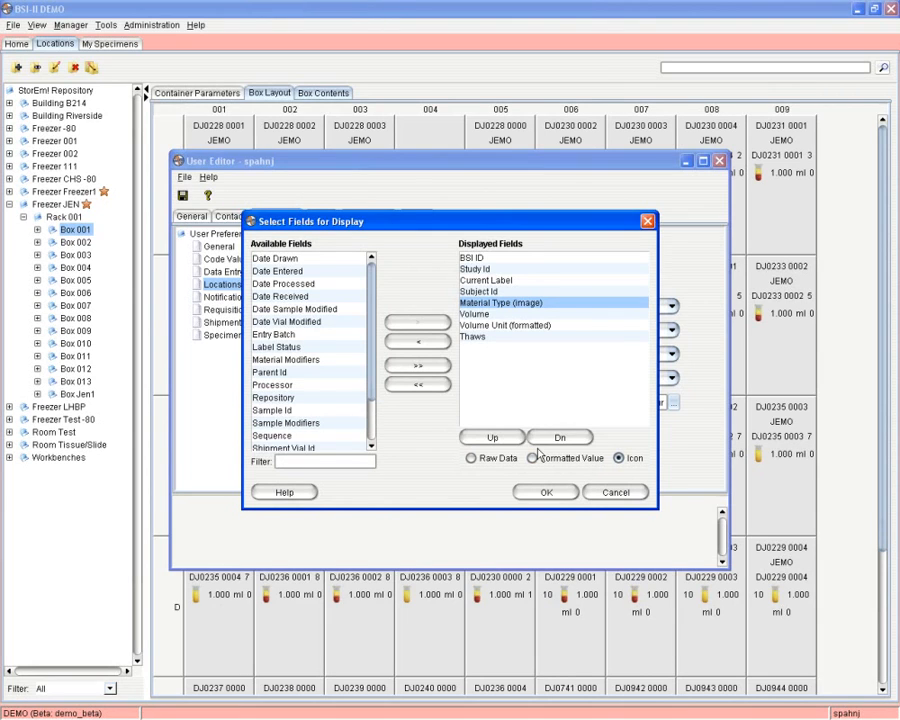
left_click(544, 493)
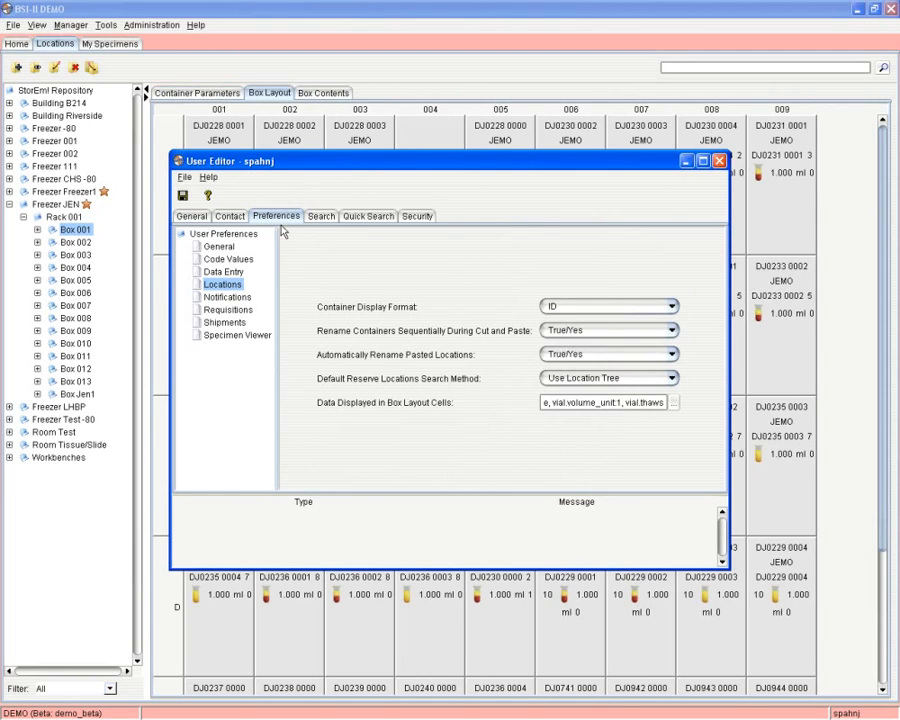
left_click(718, 160)
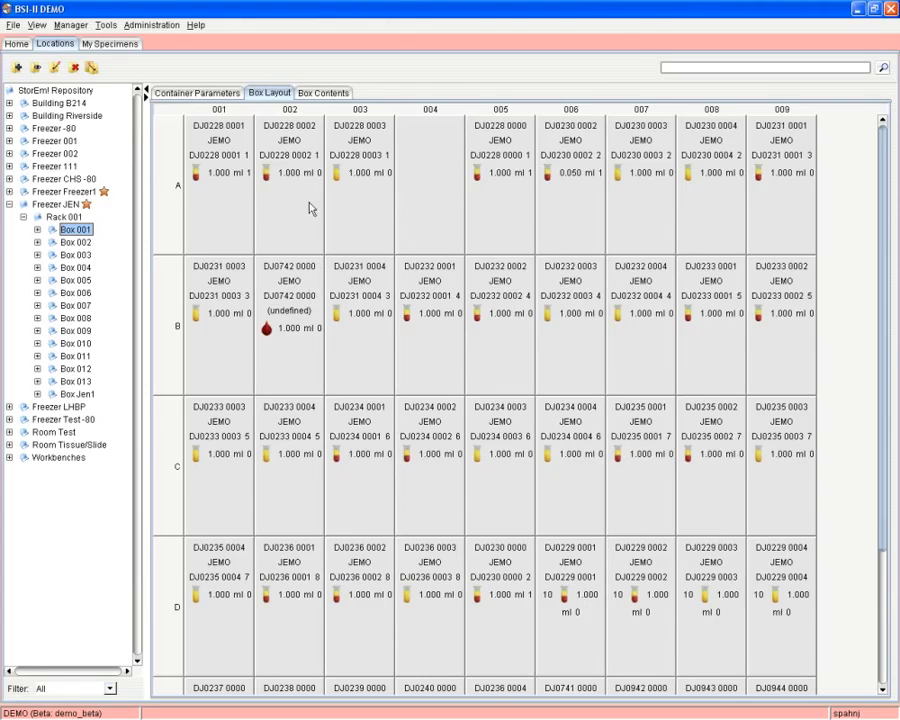
right_click(238, 187)
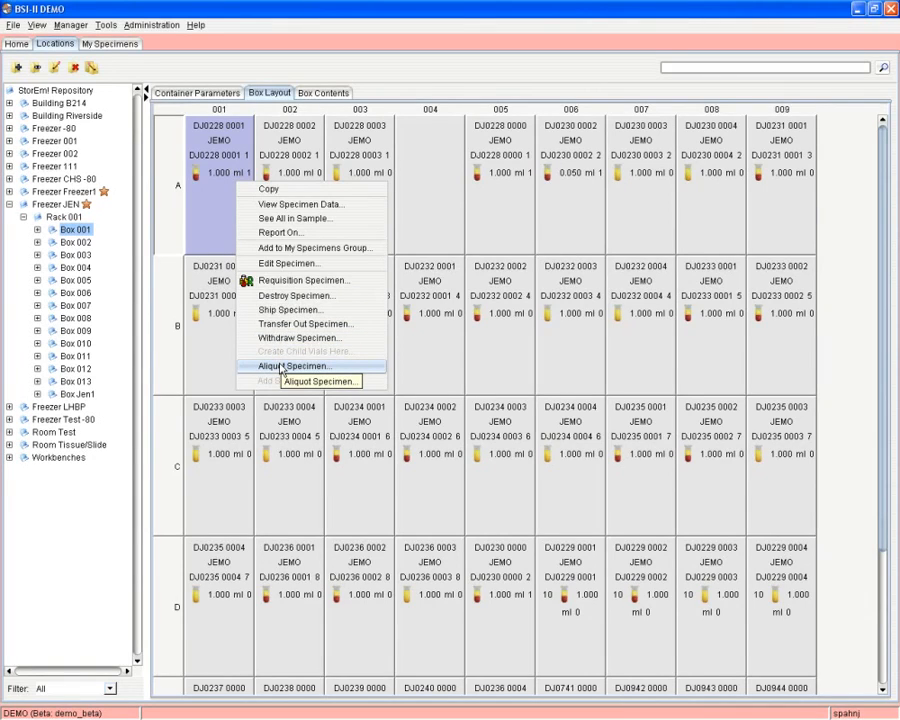
left_click(281, 367)
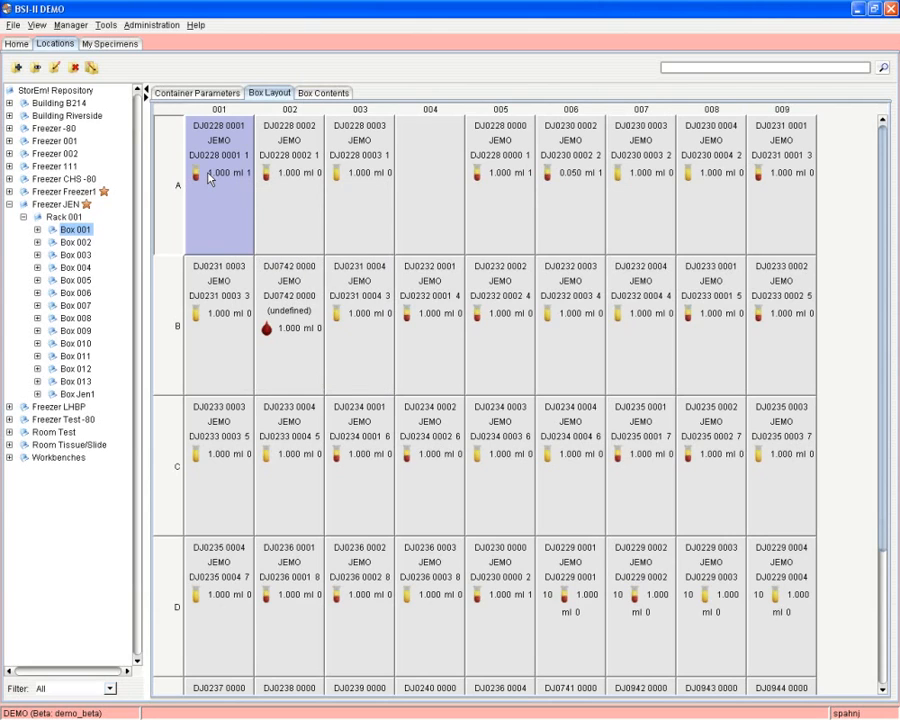
right_click(210, 179)
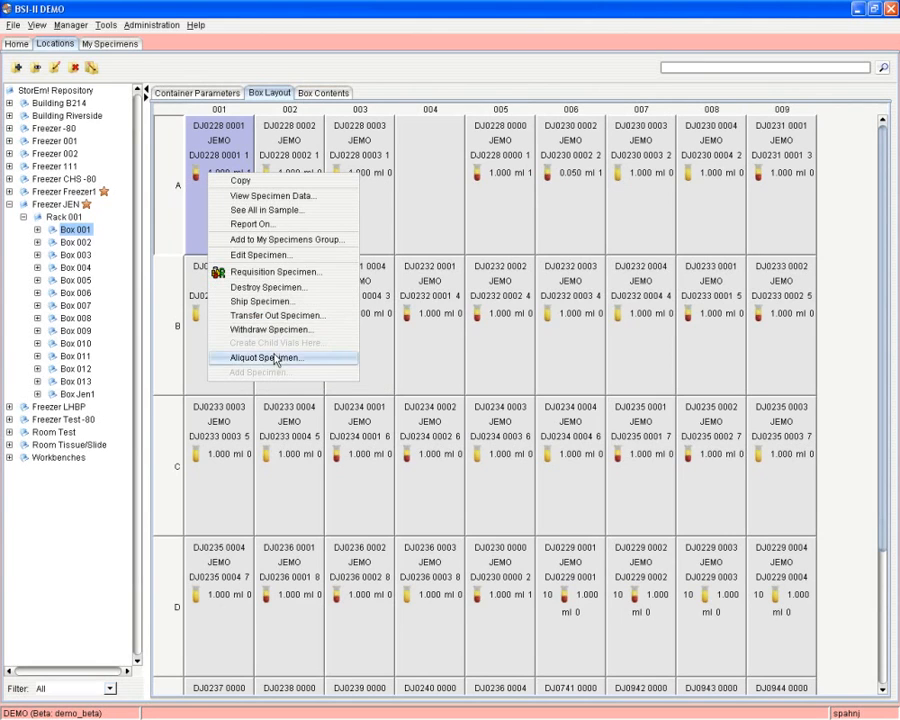
left_click(277, 357)
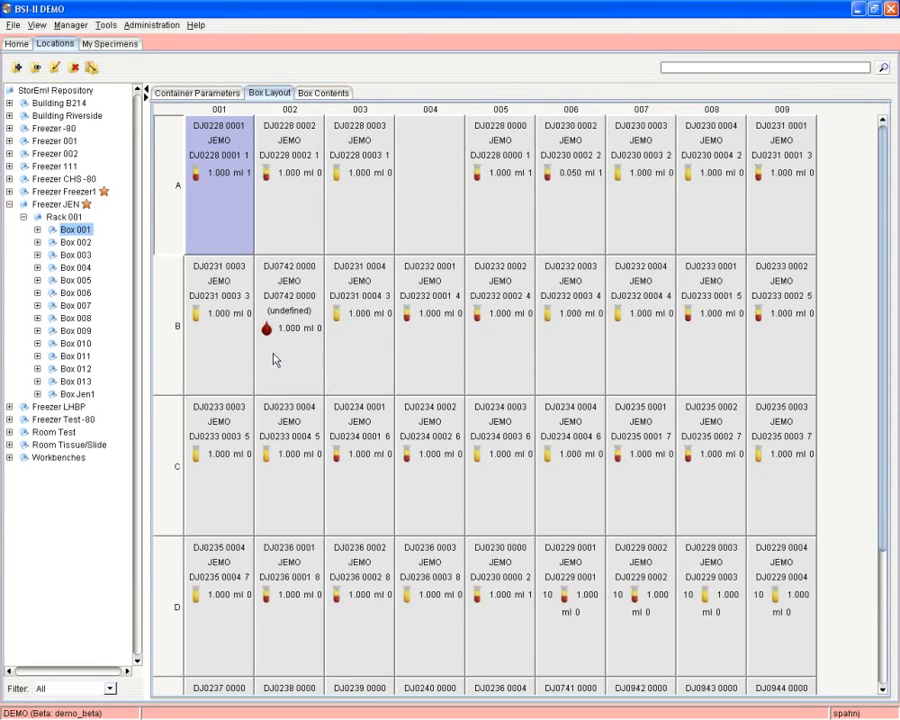
right_click(427, 207)
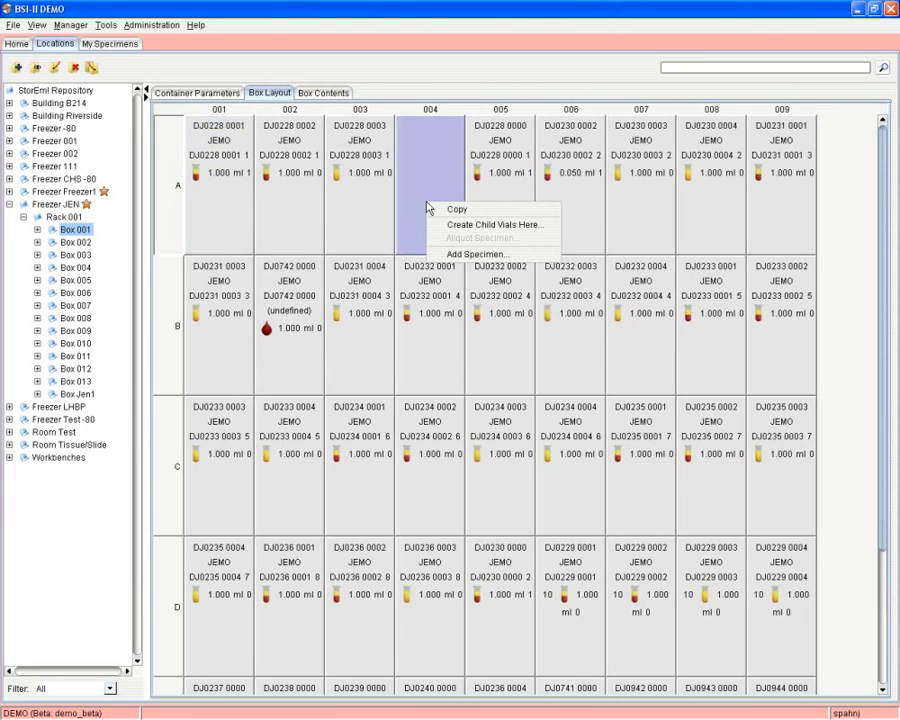
left_click(480, 228)
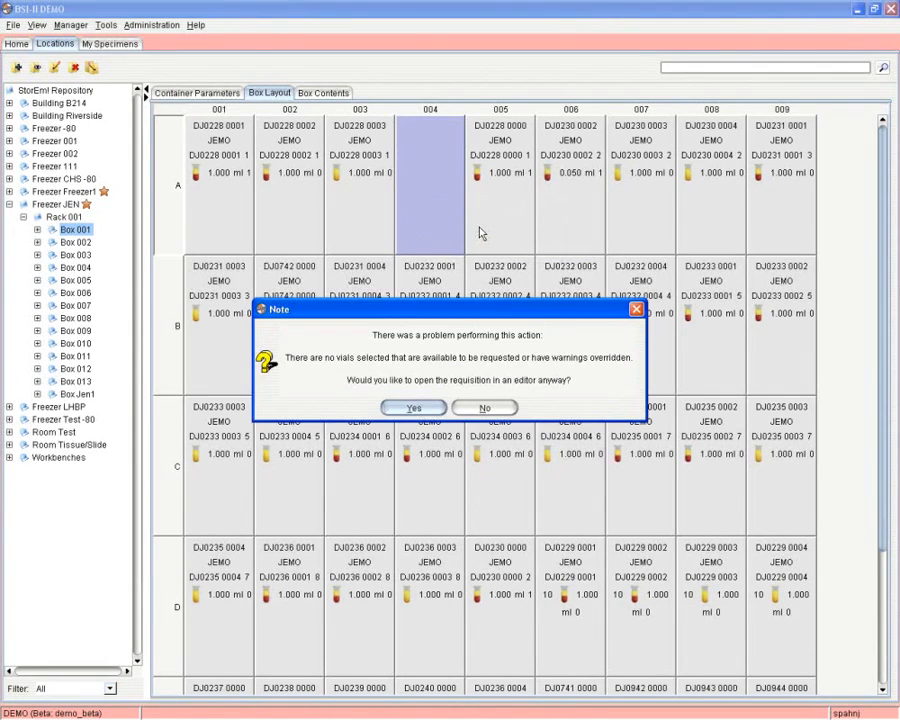
left_click(412, 407)
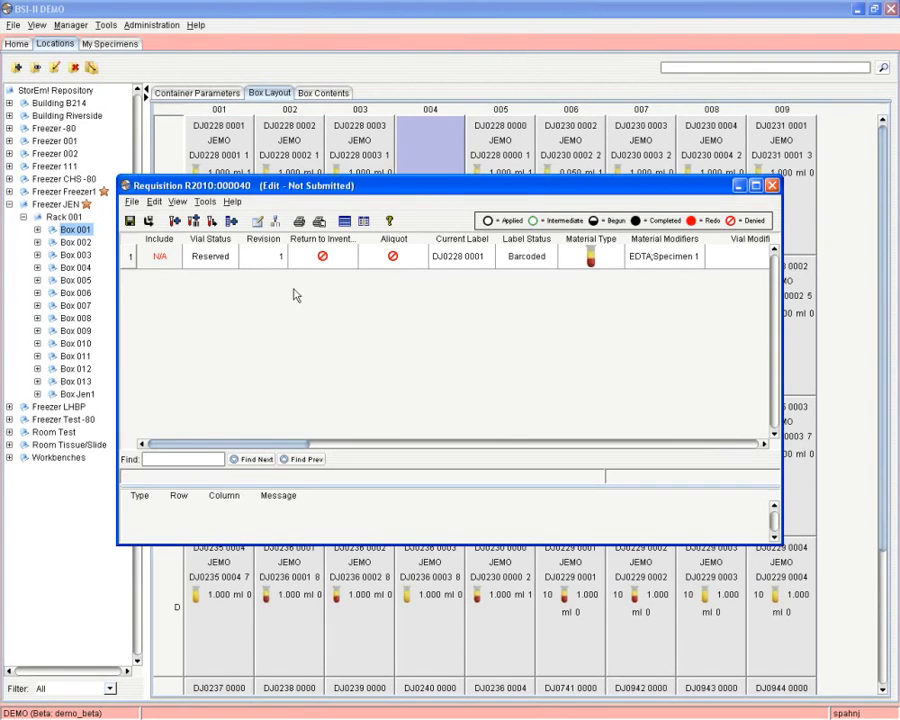
left_click(772, 187)
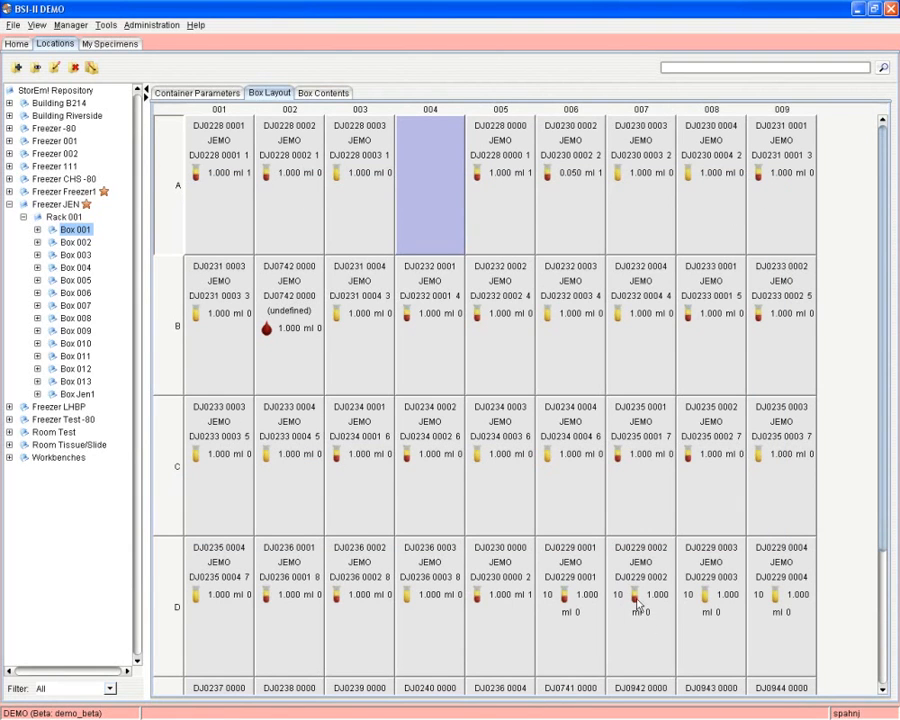
scroll(635, 417, "down", 3)
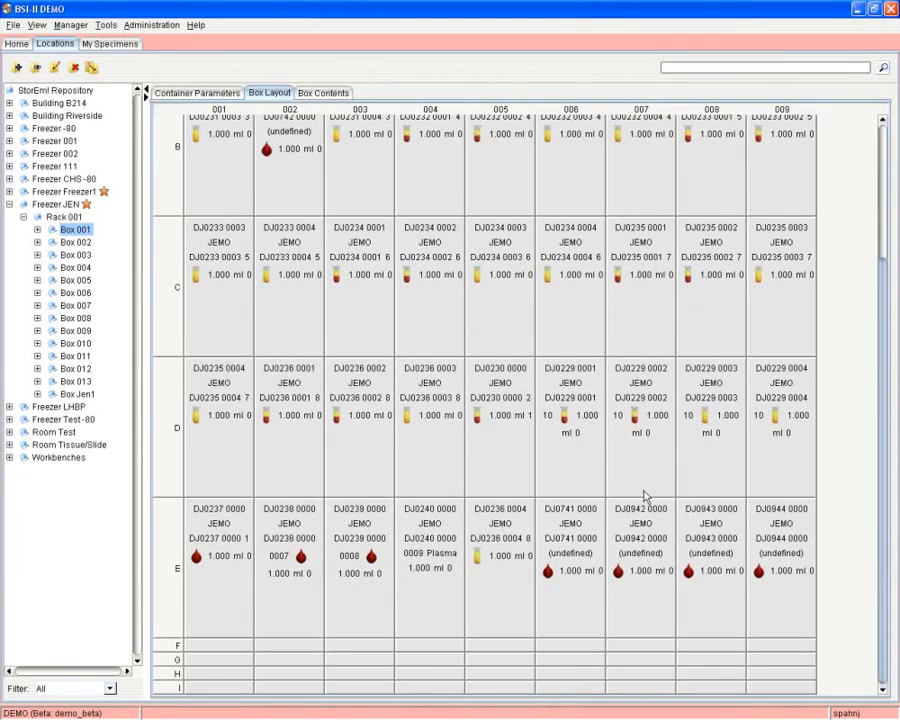
right_click(641, 431)
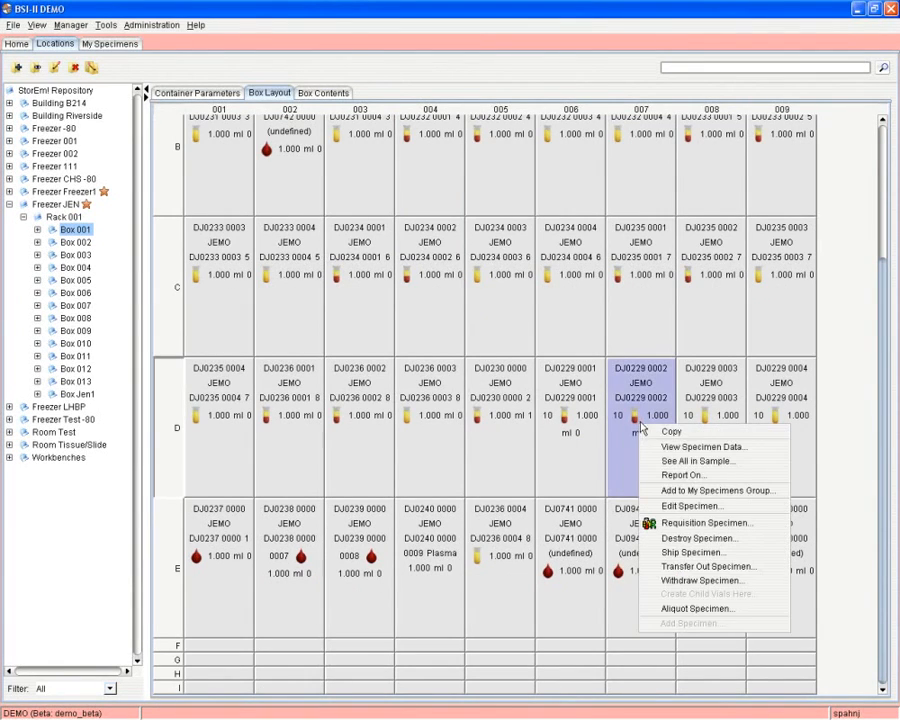
left_click(698, 611)
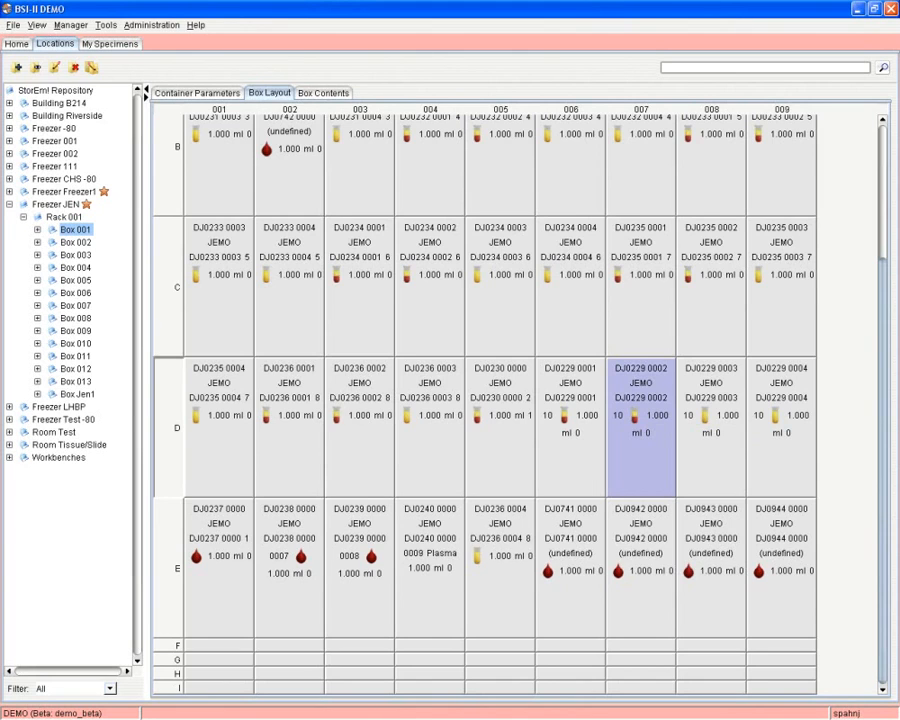
scroll(485, 400, "up", 2)
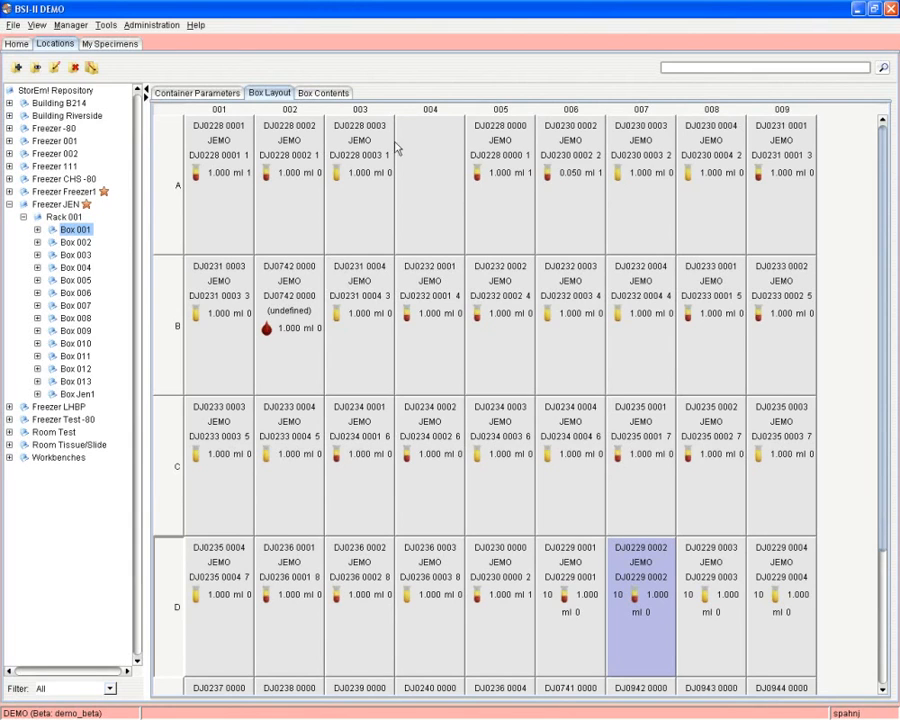
right_click(410, 183)
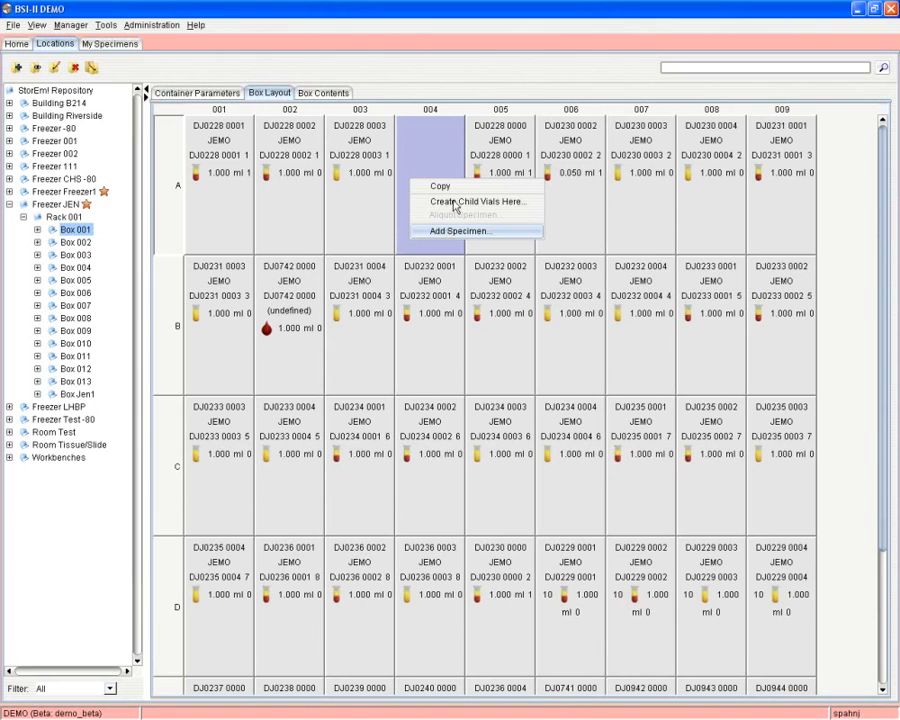
left_click(454, 230)
left_click(452, 393)
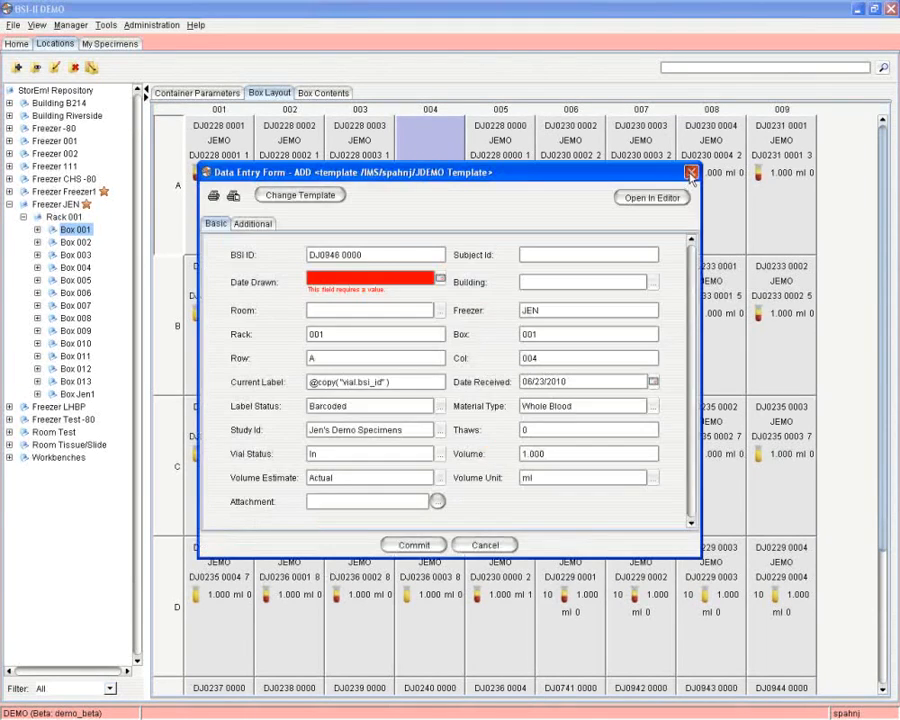
left_click(687, 172)
right_click(445, 172)
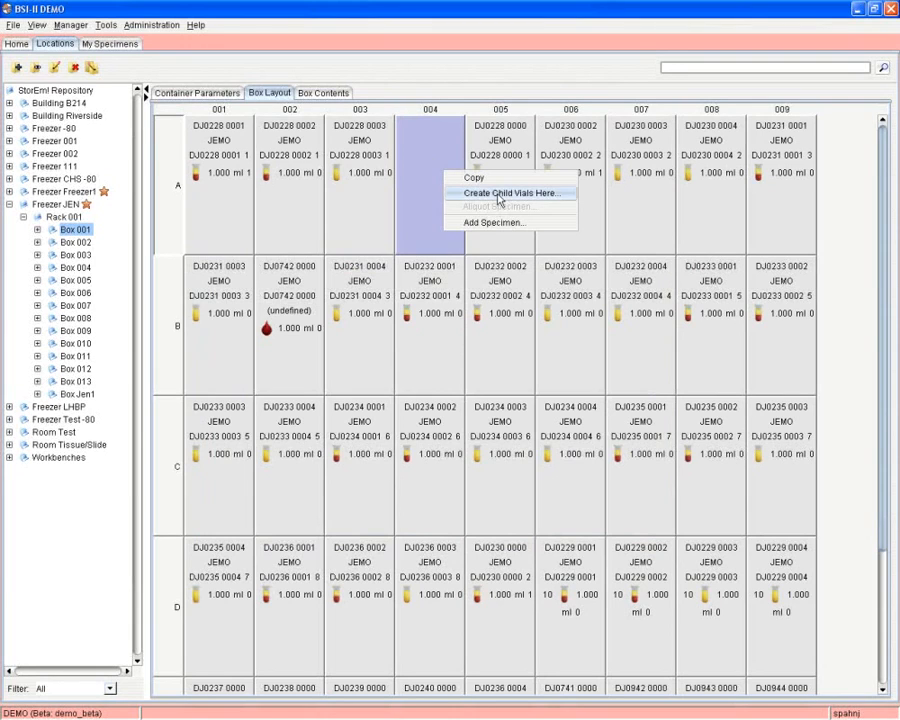
left_click(499, 199)
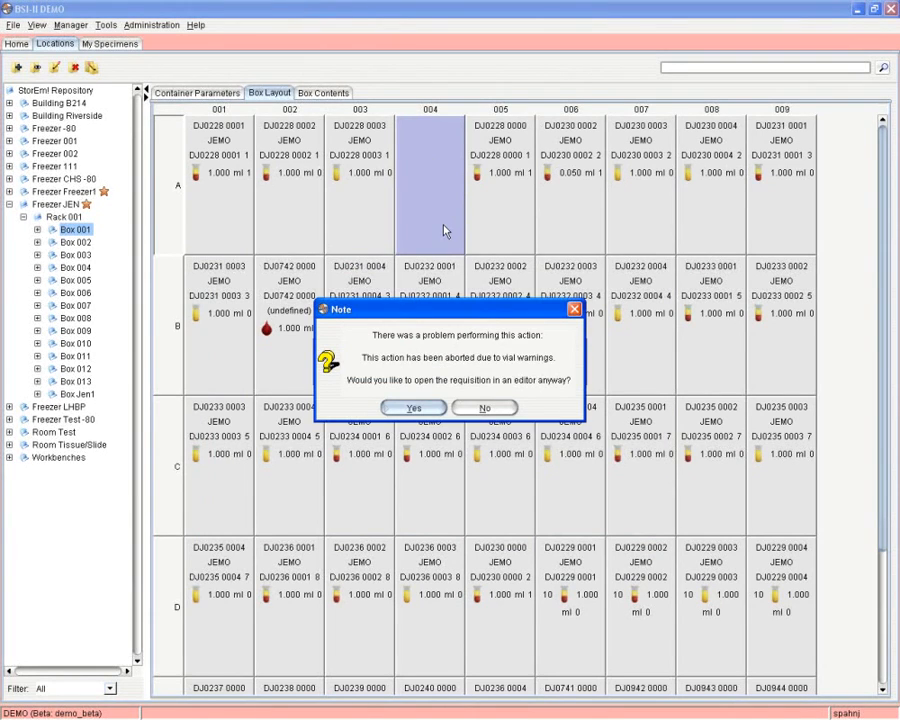
left_click(428, 410)
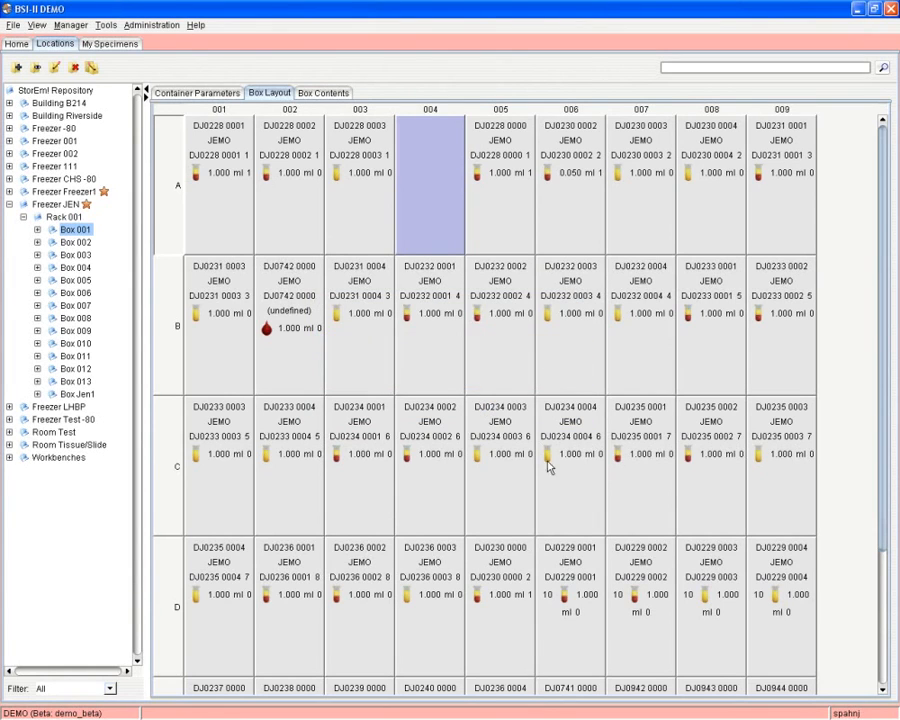
View the data for specimen DJ0237 0000 at E001, then close the viewer.
scroll(516, 456, "down", 3)
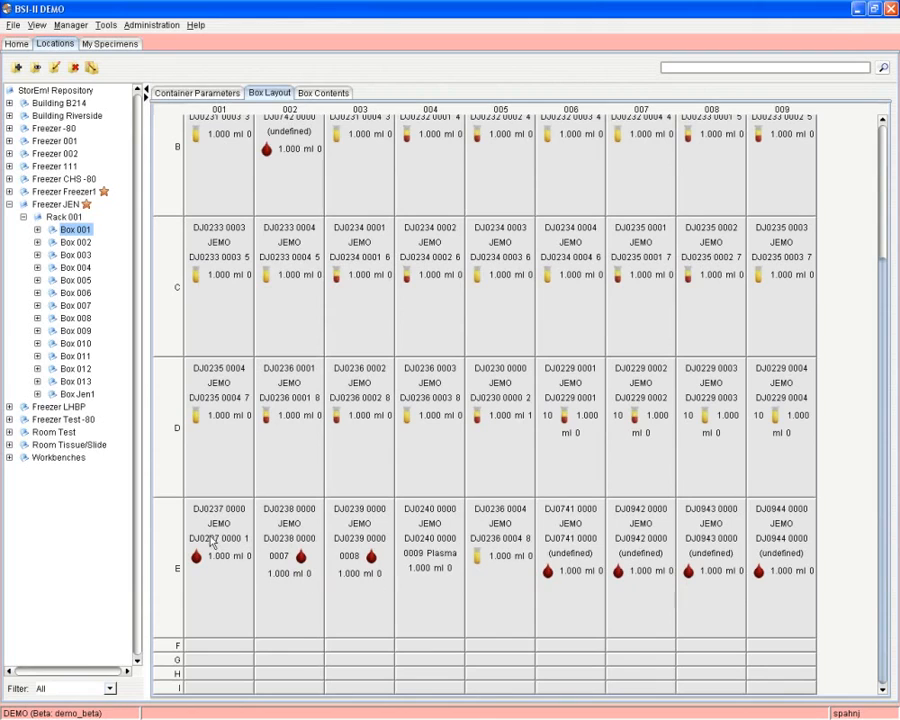
right_click(220, 535)
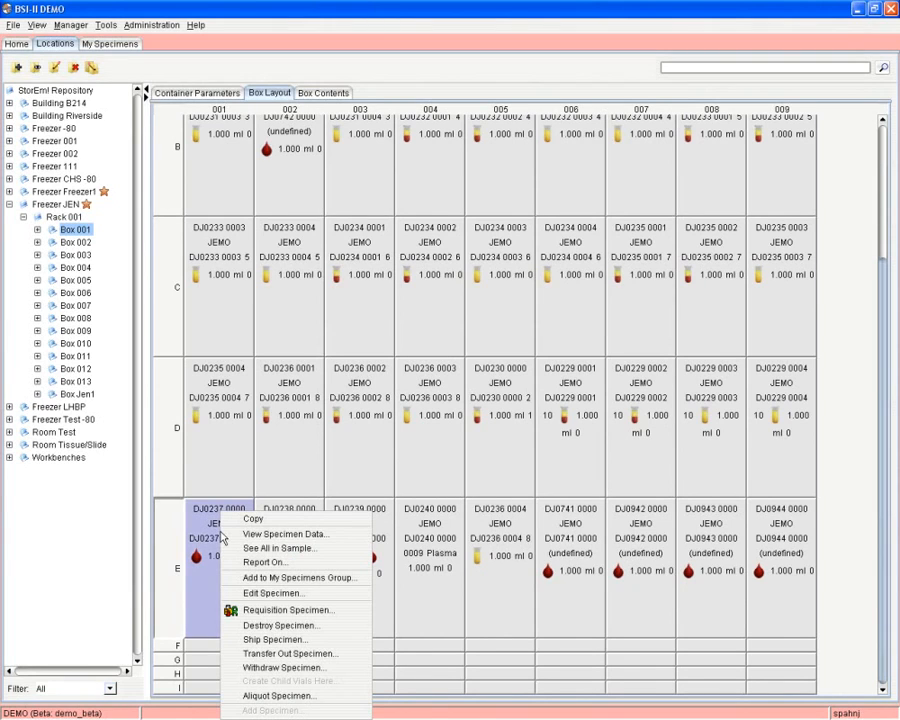
left_click(281, 536)
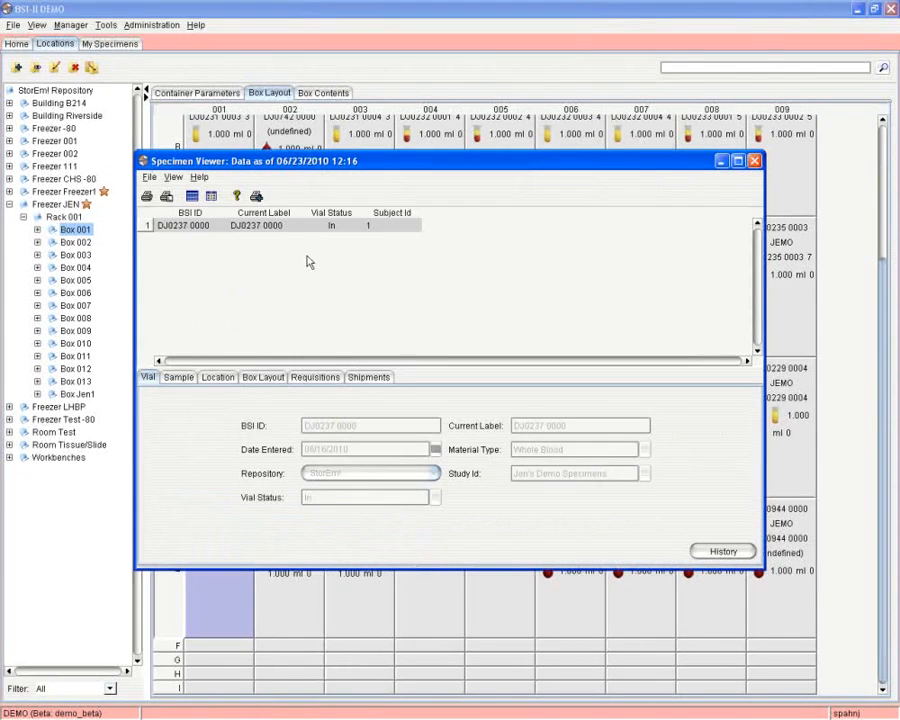
left_click(754, 161)
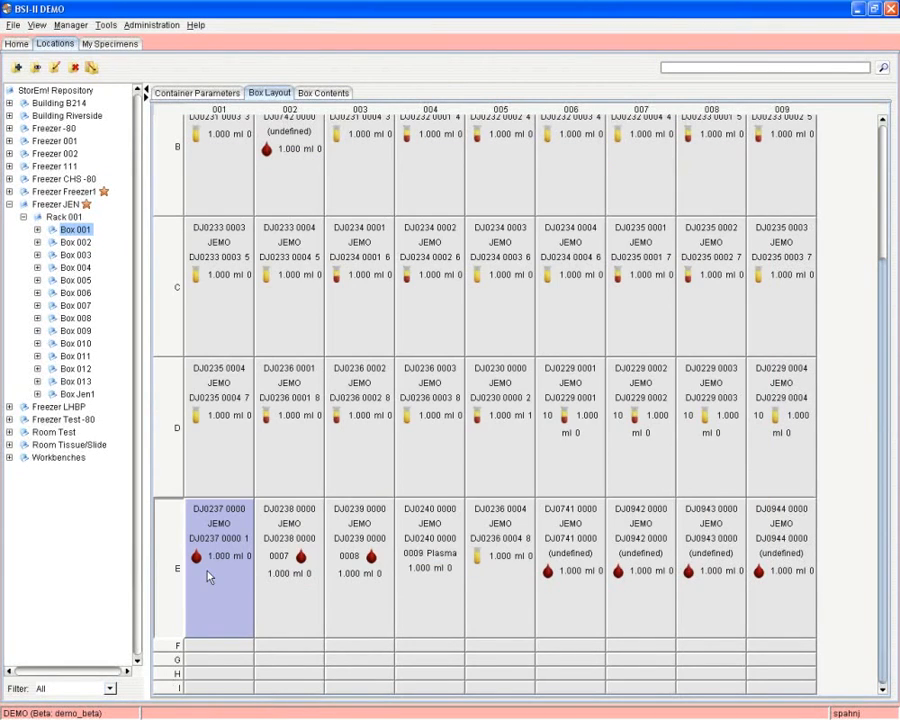
Start aliquoting the E001 specimen and bring up actions for empty position A004.
right_click(209, 573)
left_click(260, 696)
scroll(322, 565, "up", 3)
right_click(421, 221)
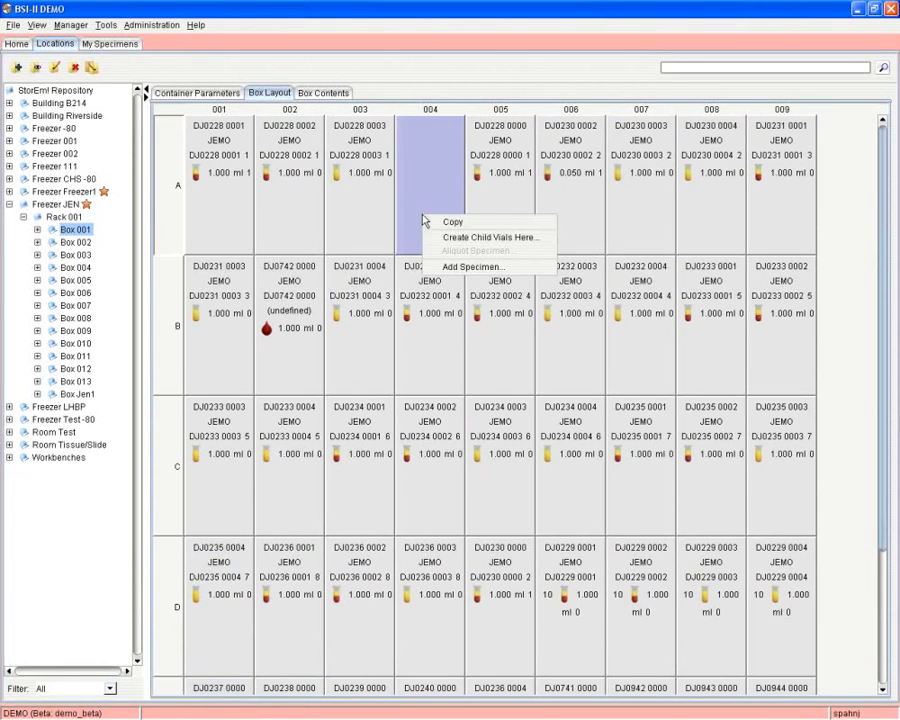
Create the child vial at A004 and widen the table to show more columns.
left_click(457, 239)
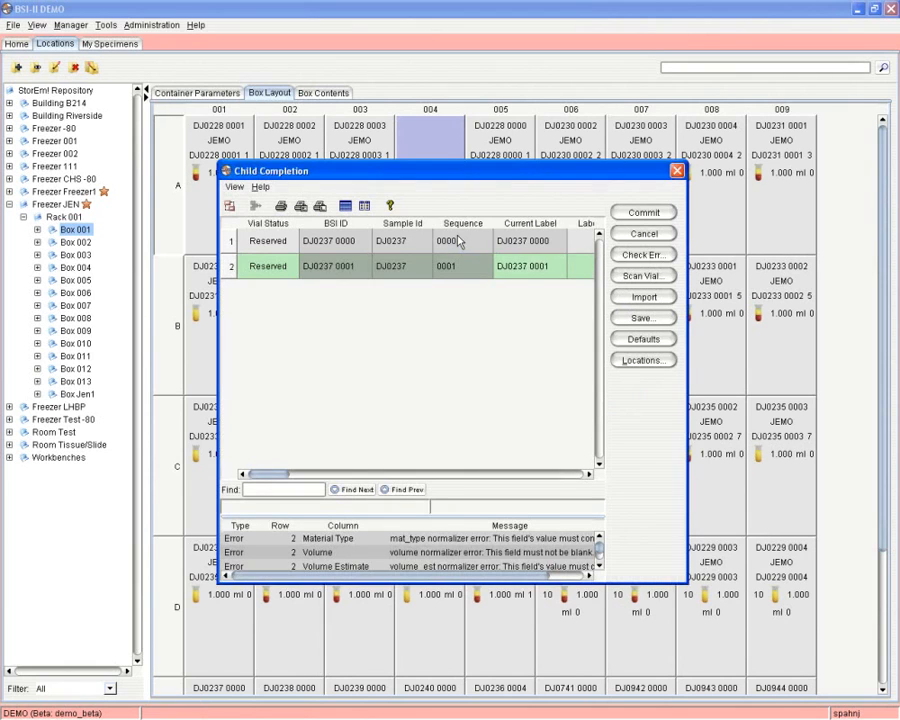
left_click_drag(218, 370, 118, 362)
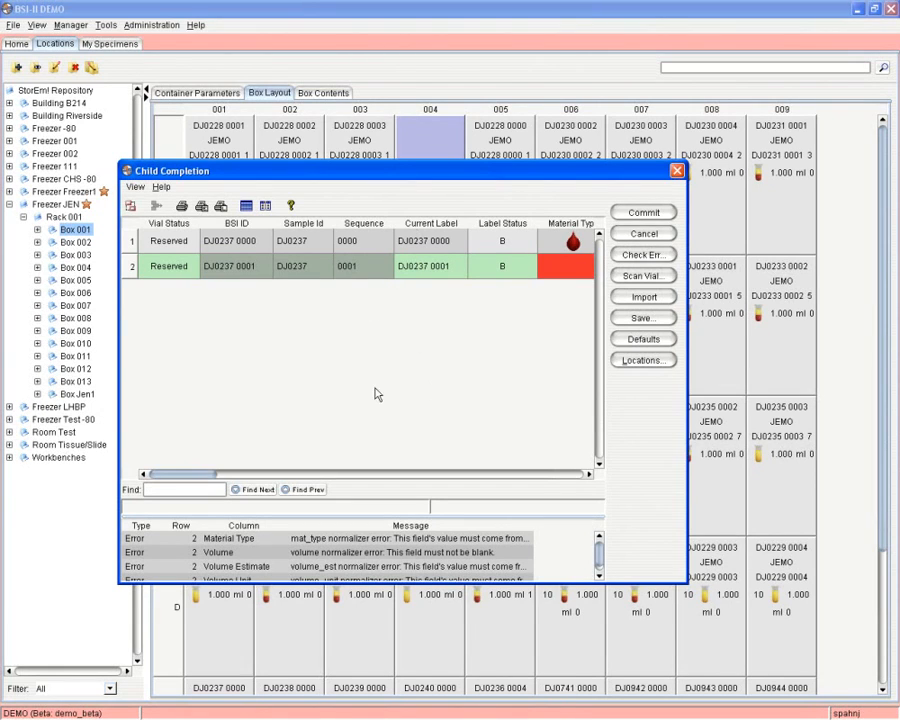
left_click_drag(212, 475, 237, 479)
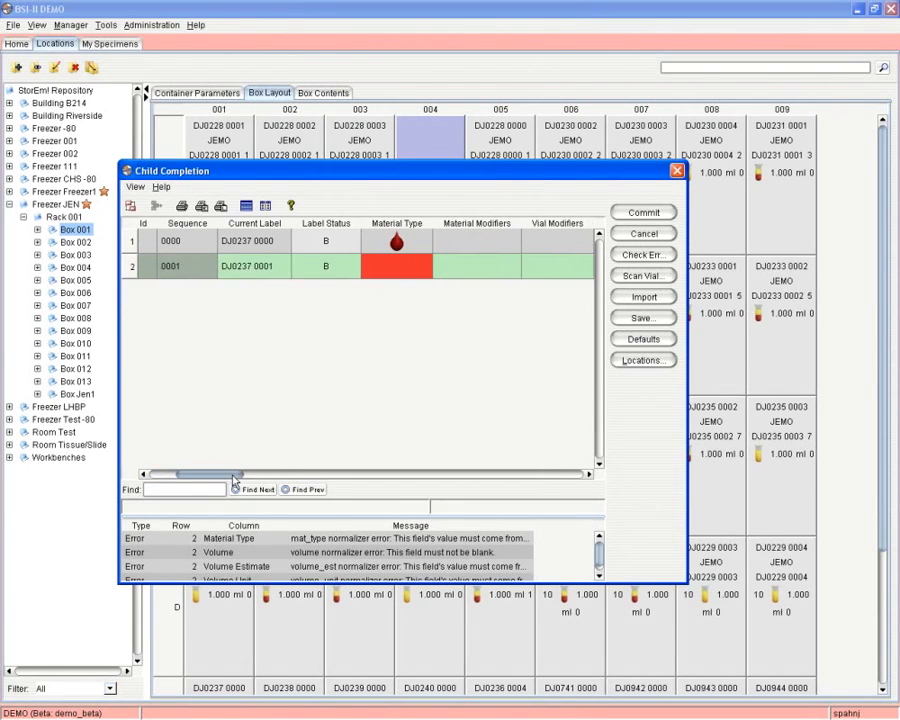
left_click_drag(370, 244, 364, 279)
Copy the Material Type from the parent and give the child a volume of 1.000.
right_click(398, 232)
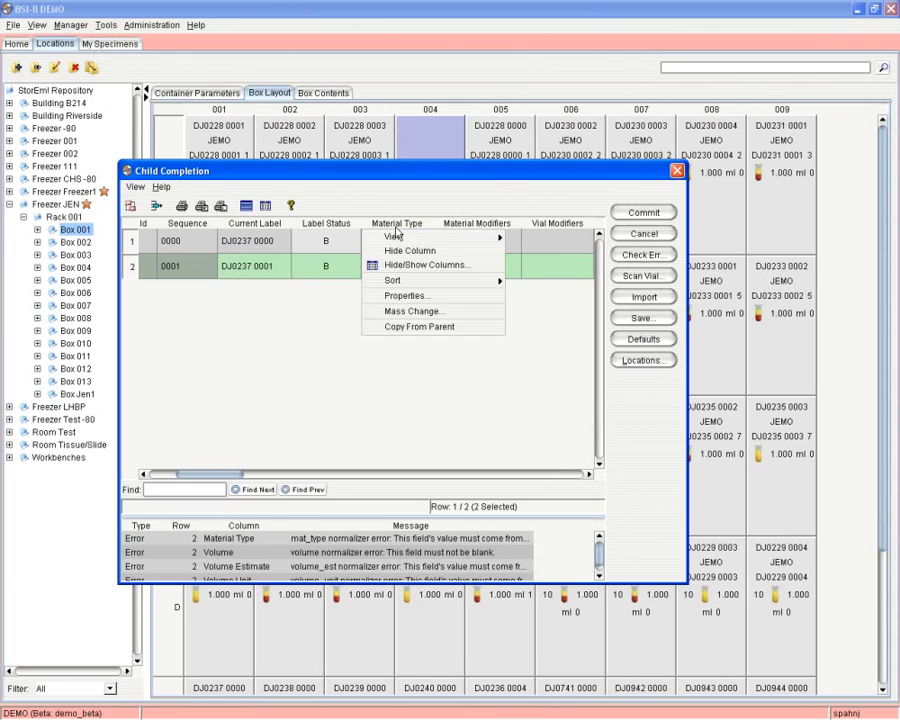
left_click(414, 324)
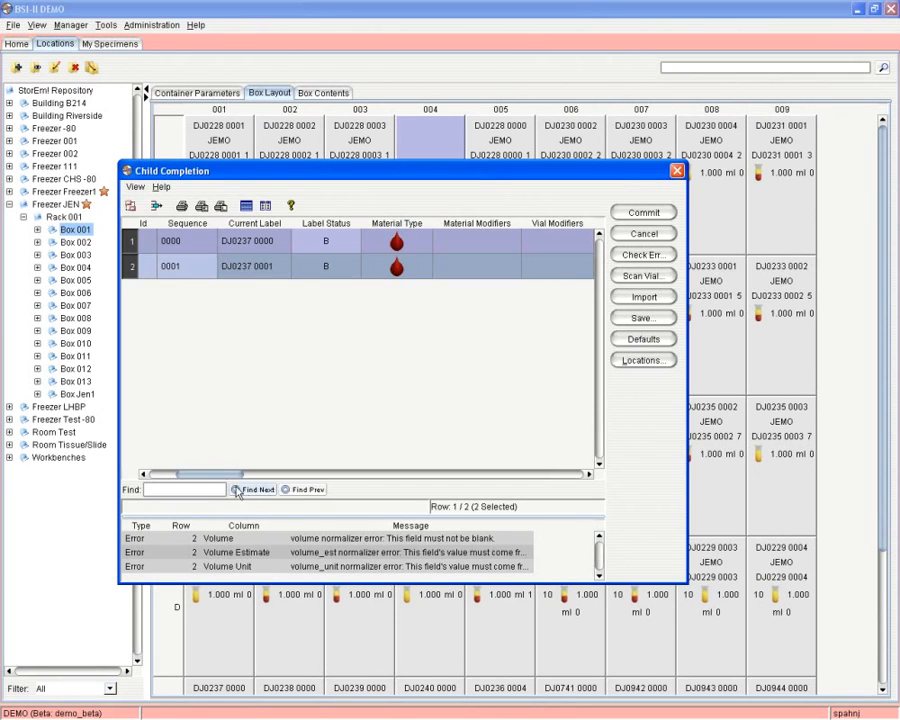
left_click_drag(210, 476, 283, 479)
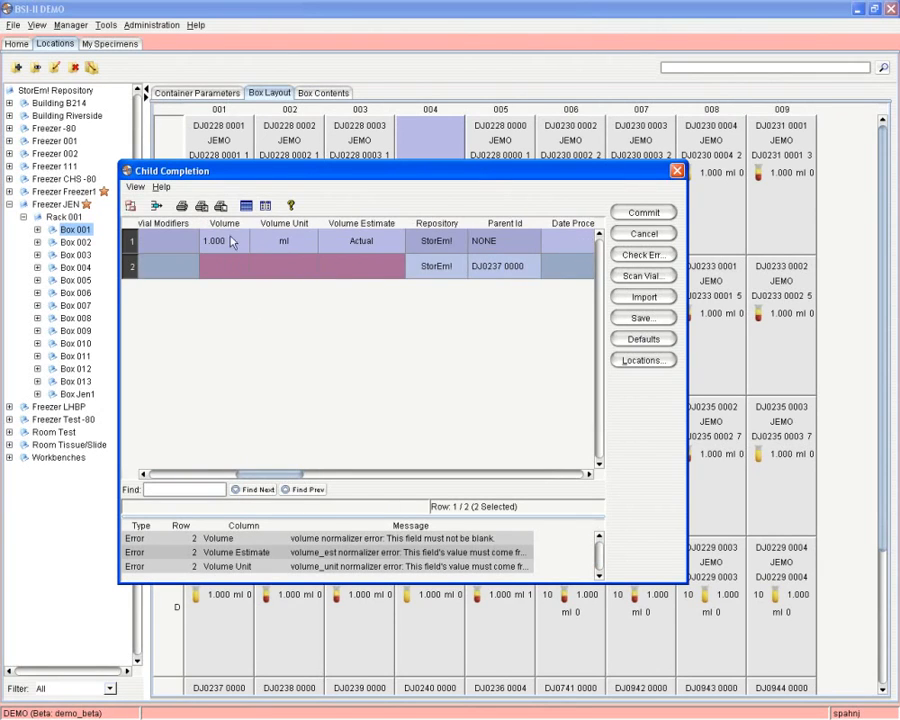
left_click(230, 238)
right_click(200, 235)
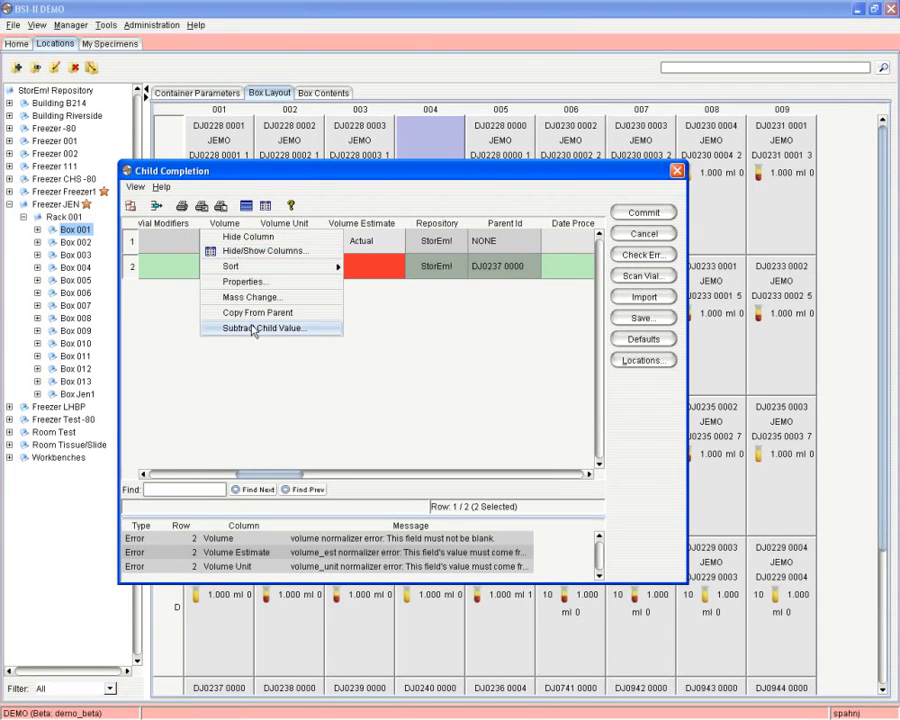
left_click(264, 328)
Copy the Volume Unit ml and Volume Estimate Actual from the parent.
right_click(295, 232)
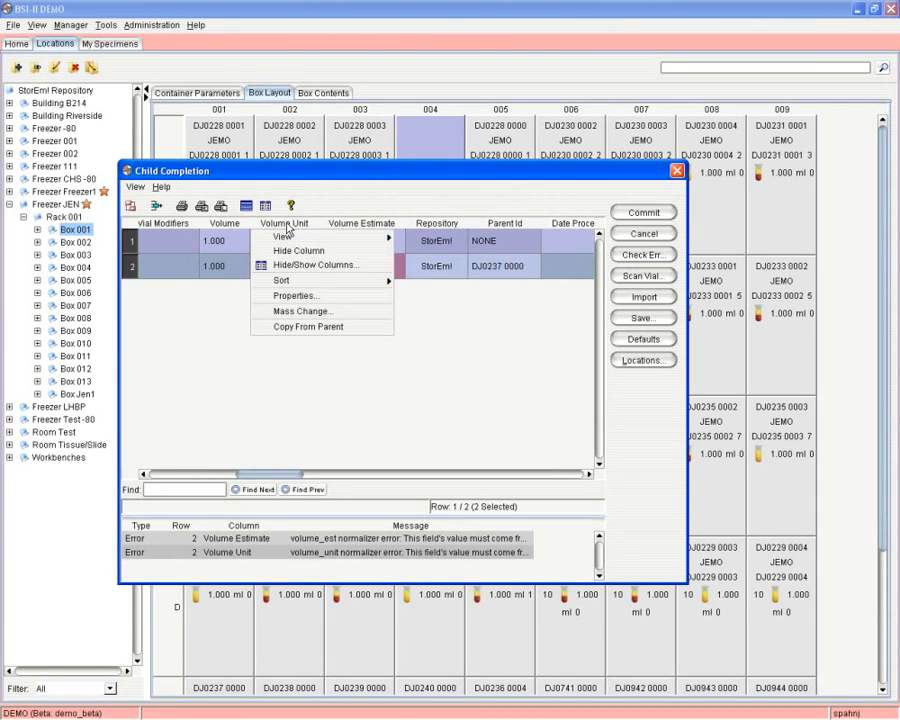
left_click(295, 327)
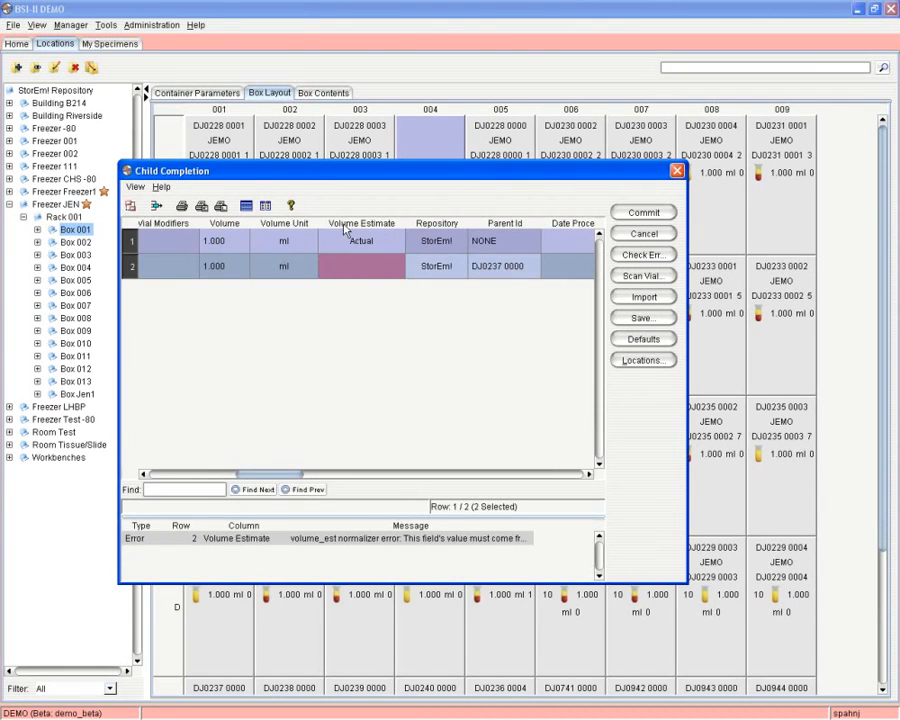
right_click(321, 233)
left_click(367, 330)
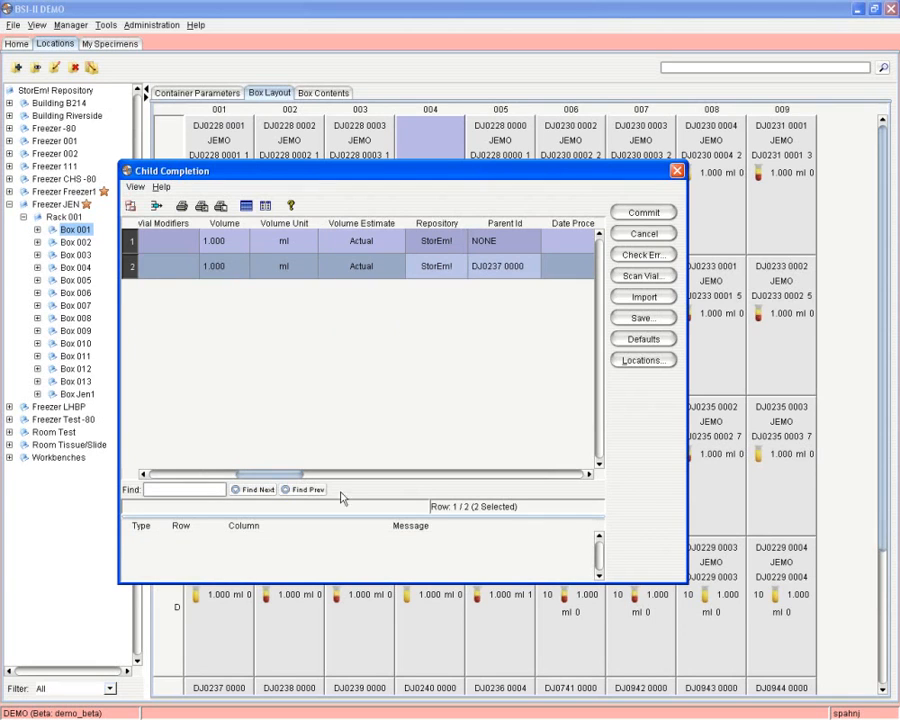
left_click_drag(269, 474, 375, 474)
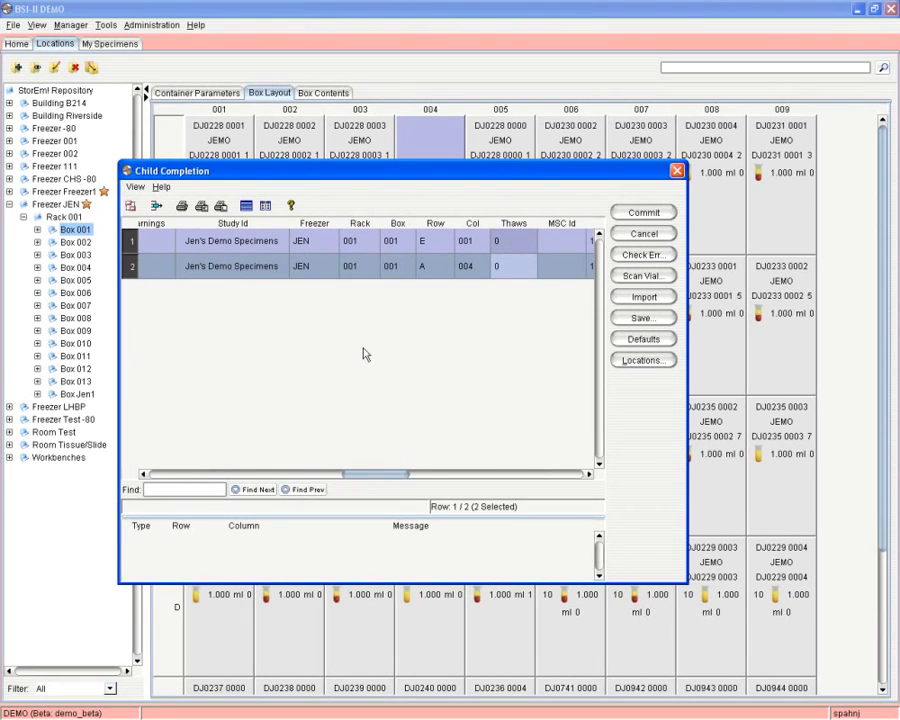
left_click_drag(368, 476, 577, 447)
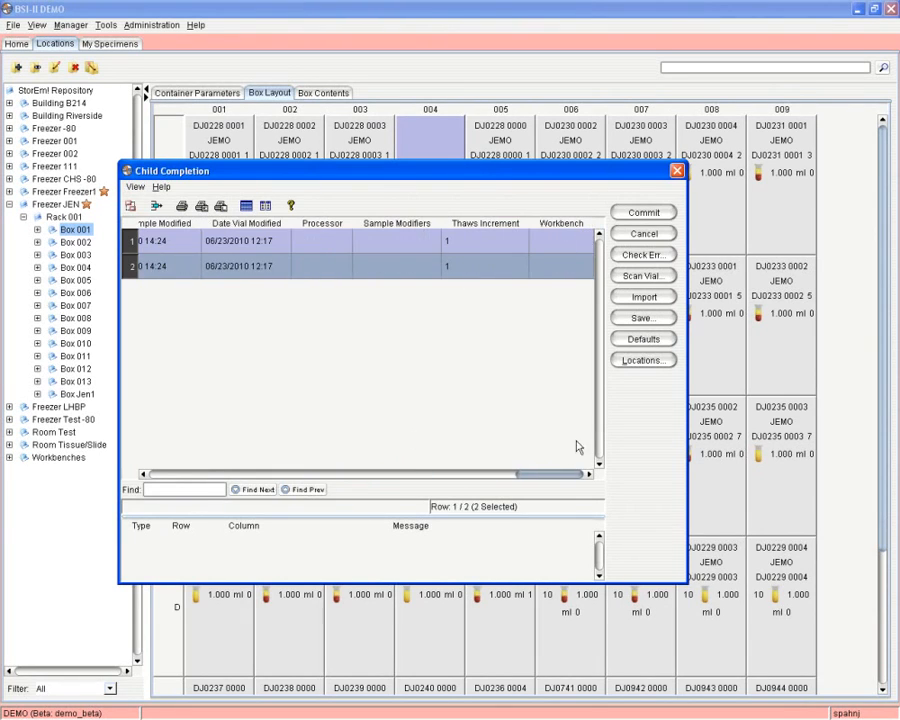
Commit the child vial batch, confirming the parent volume update and acknowledging the success notices.
left_click(642, 213)
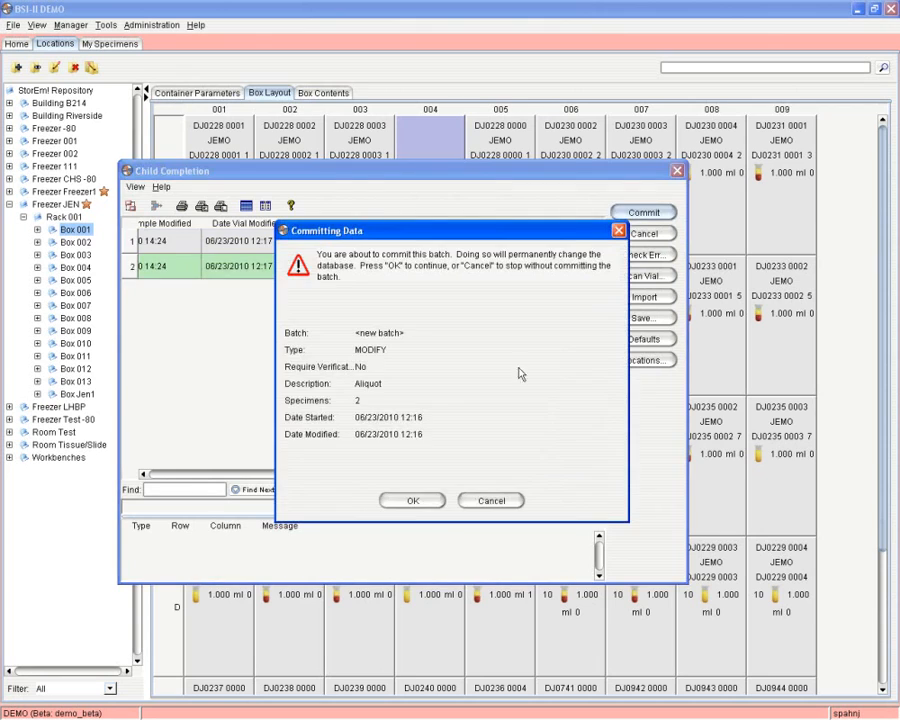
left_click(412, 501)
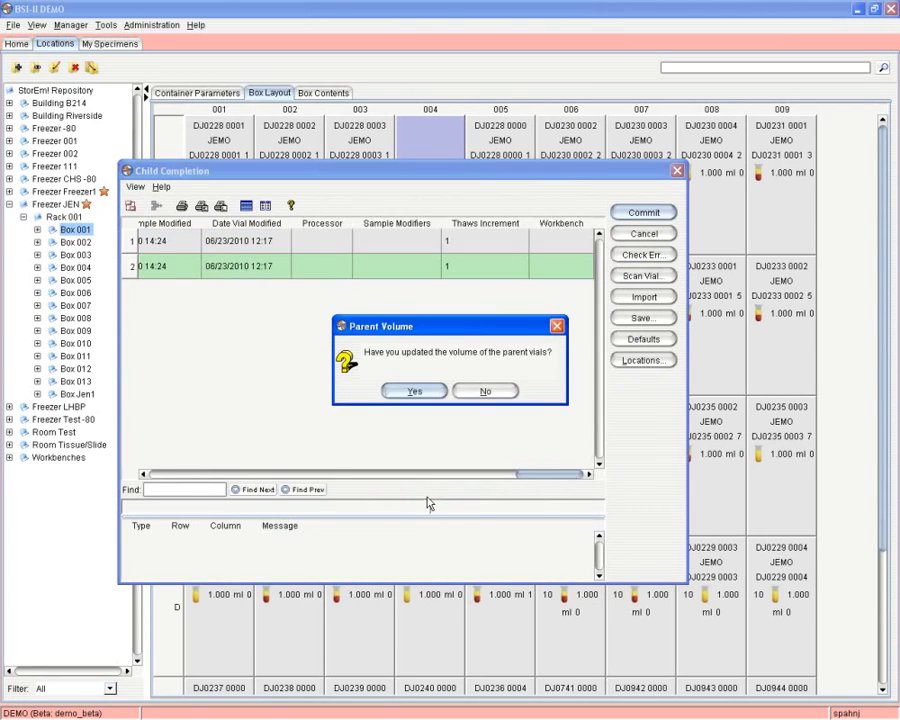
left_click(406, 394)
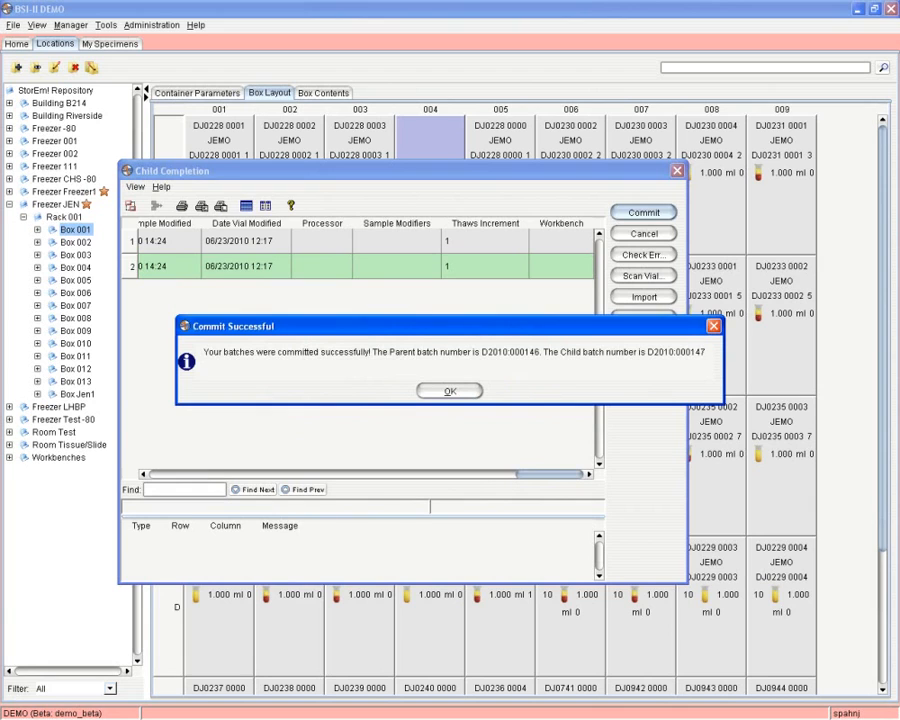
left_click(430, 391)
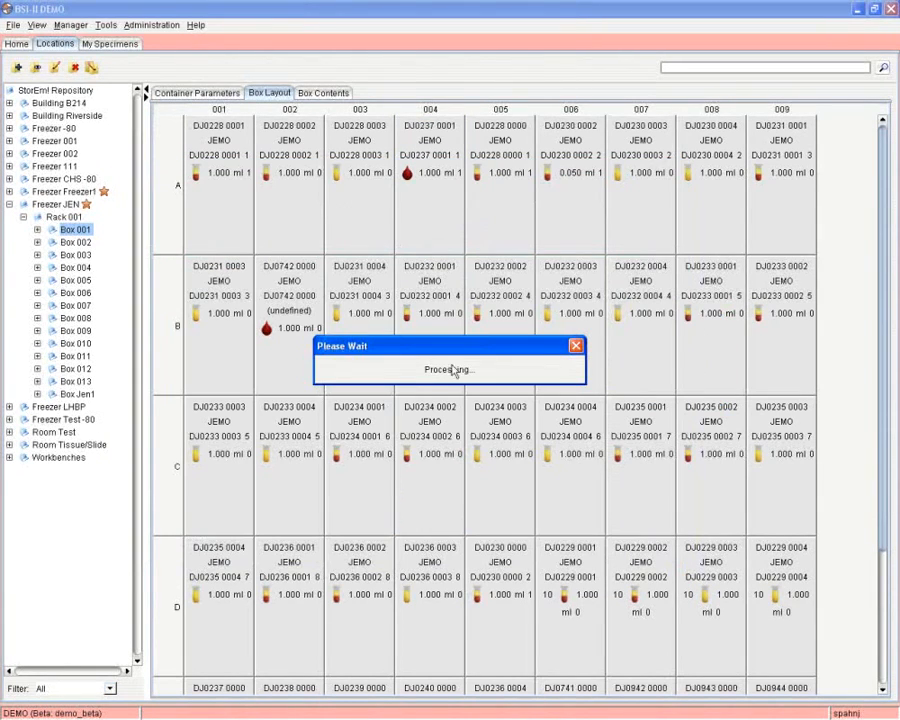
left_click(577, 346)
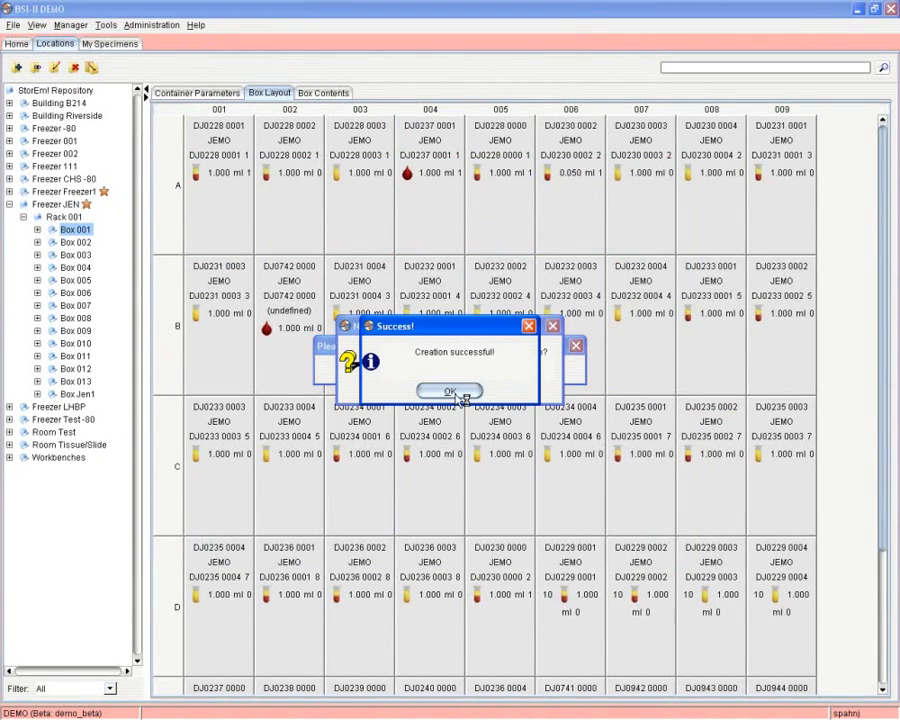
left_click(460, 392)
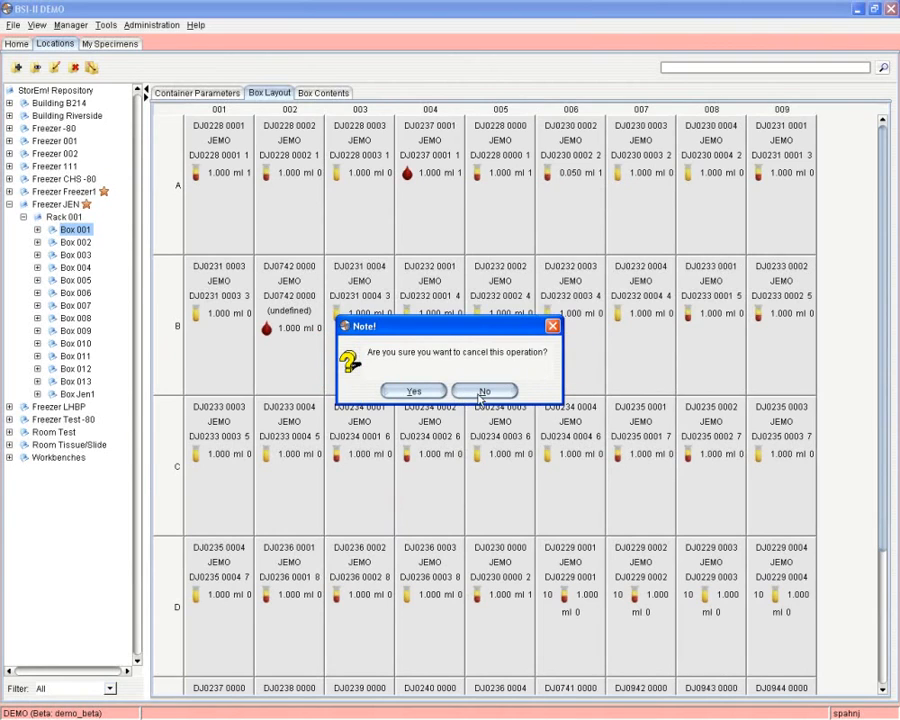
left_click(482, 392)
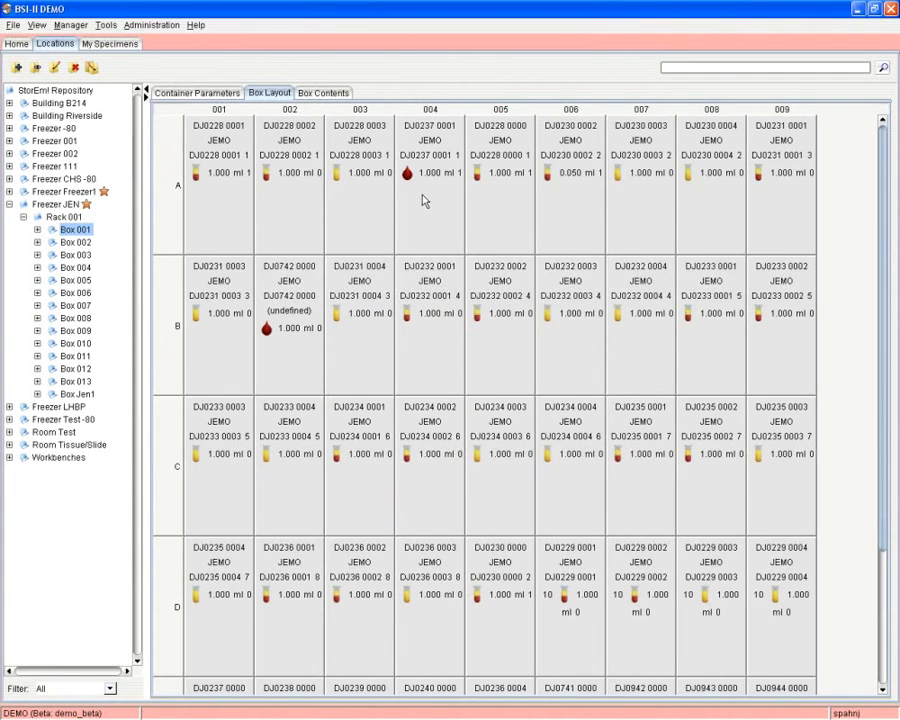
Add a specimen at empty position F-001 of Box 001, accepting the batch auto-save note.
scroll(397, 445, "down", 3)
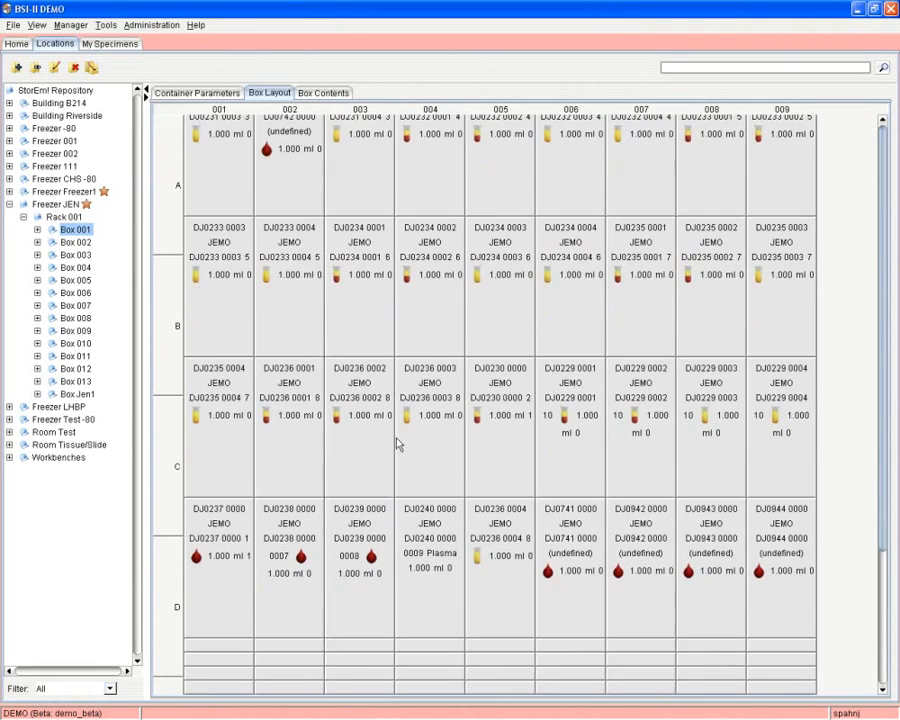
scroll(397, 445, "down", 3)
right_click(204, 646)
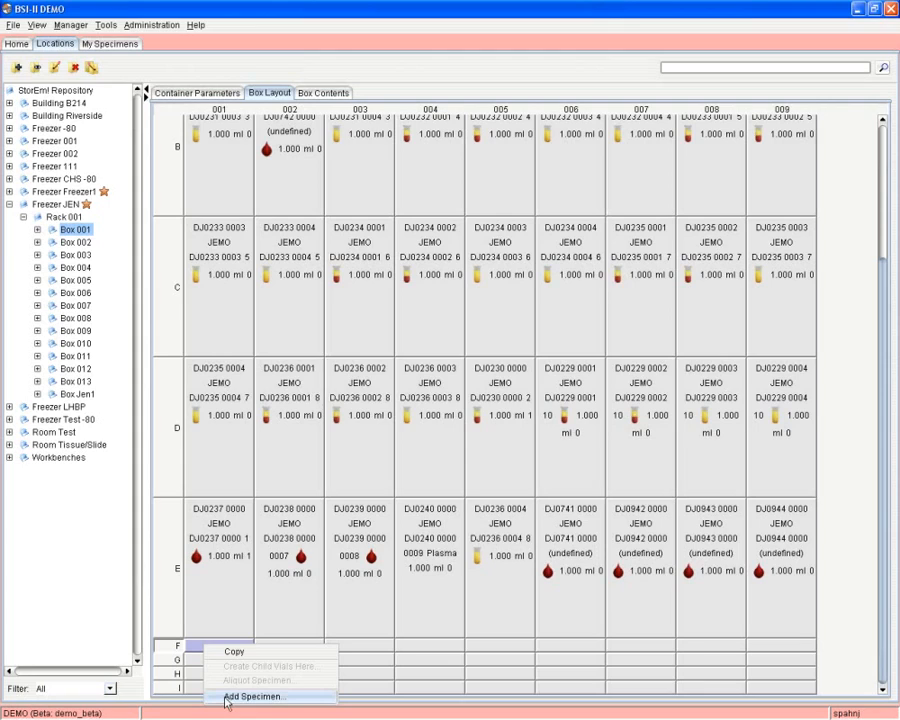
left_click(226, 697)
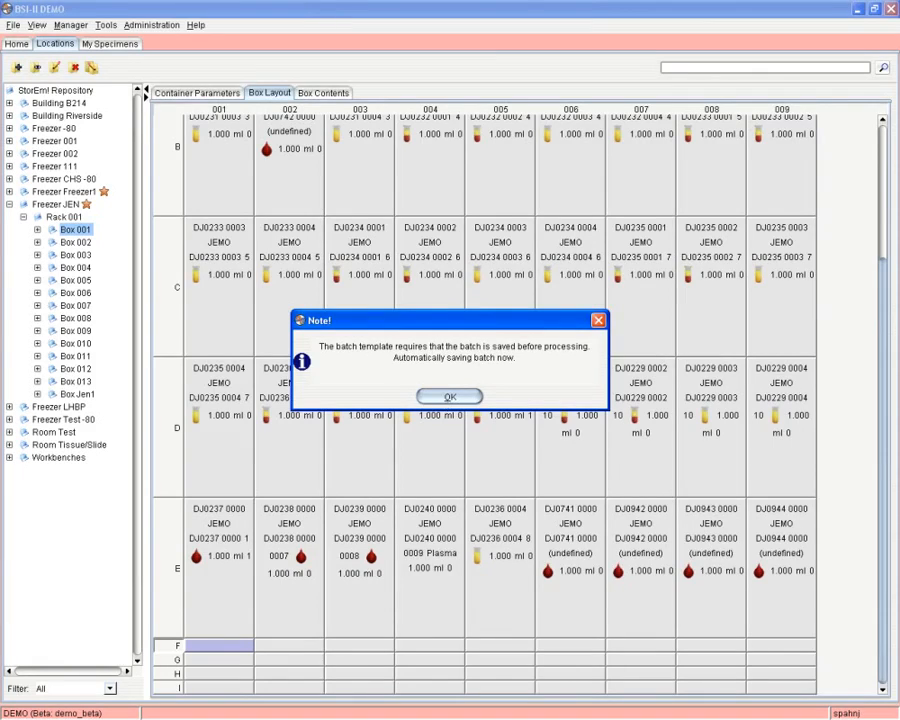
left_click(450, 397)
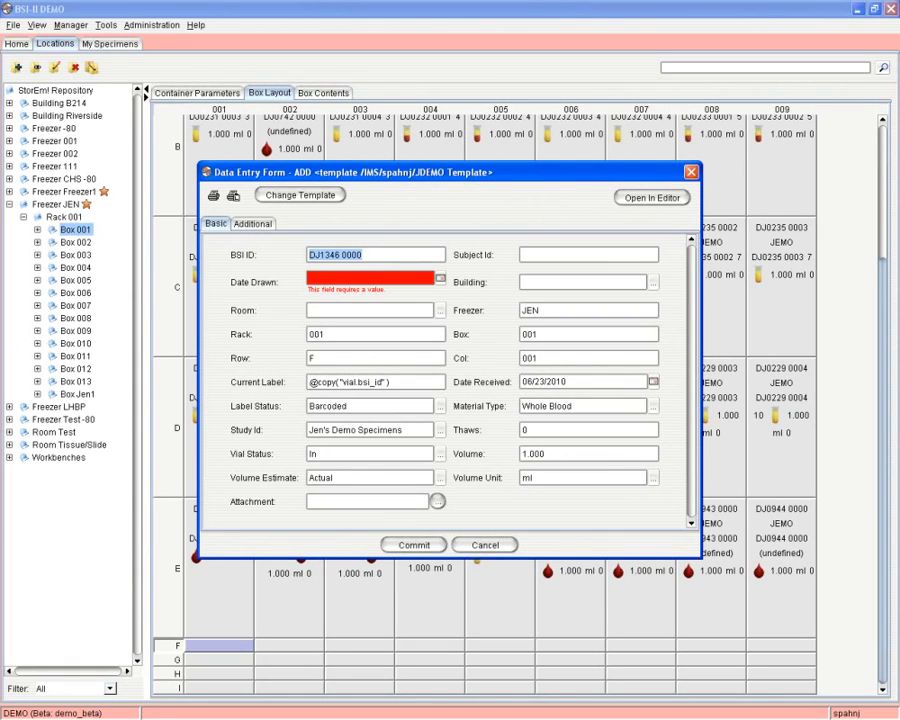
Set Date Drawn to June 9, 2010 and commit the specimen as batch D2010:000149.
left_click(521, 381)
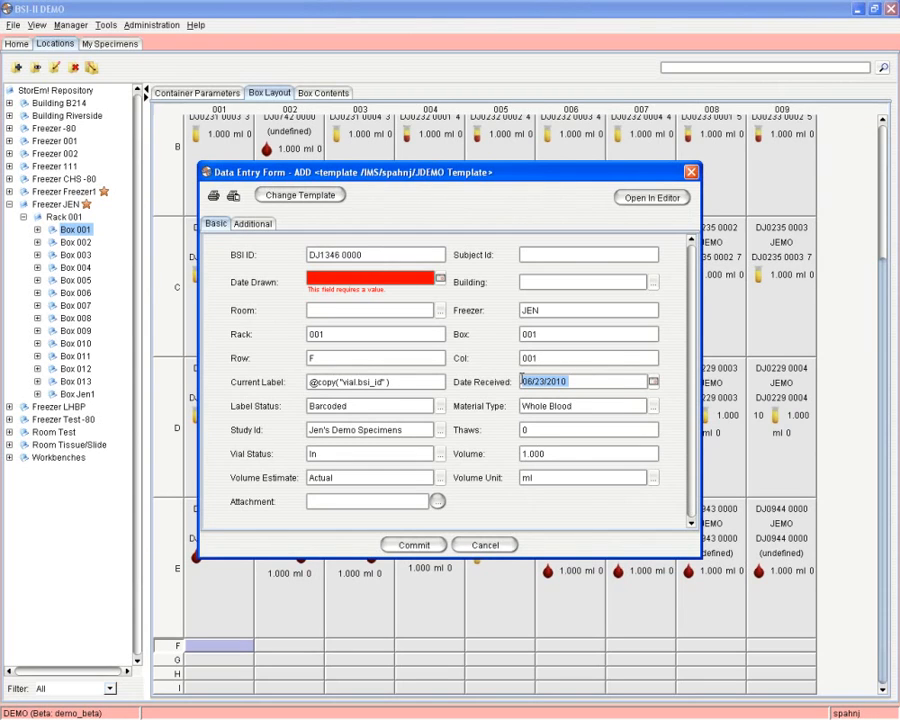
left_click(440, 279)
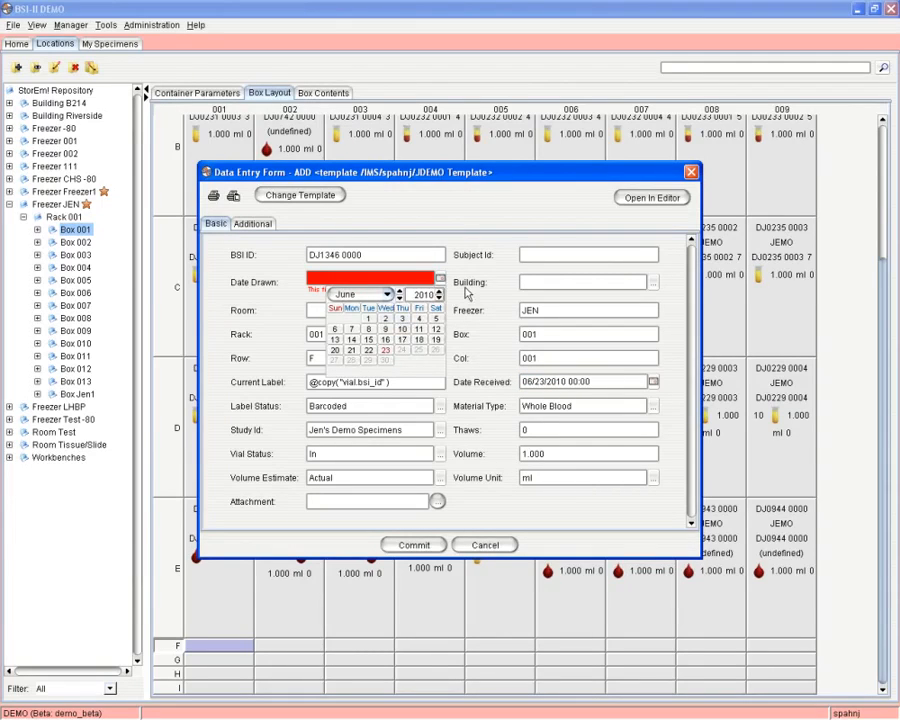
left_click(463, 287)
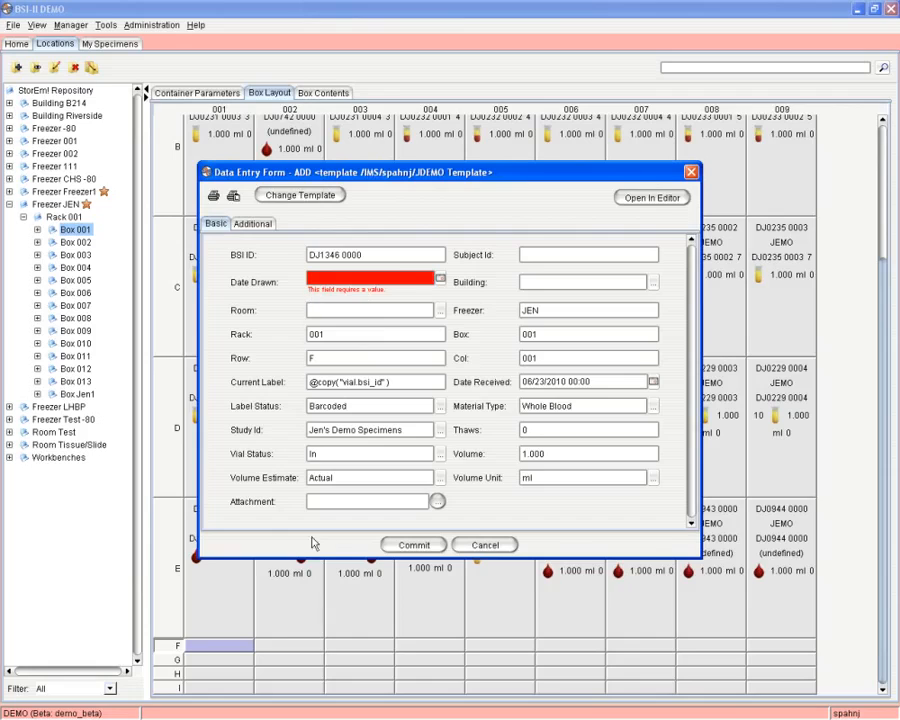
left_click(440, 278)
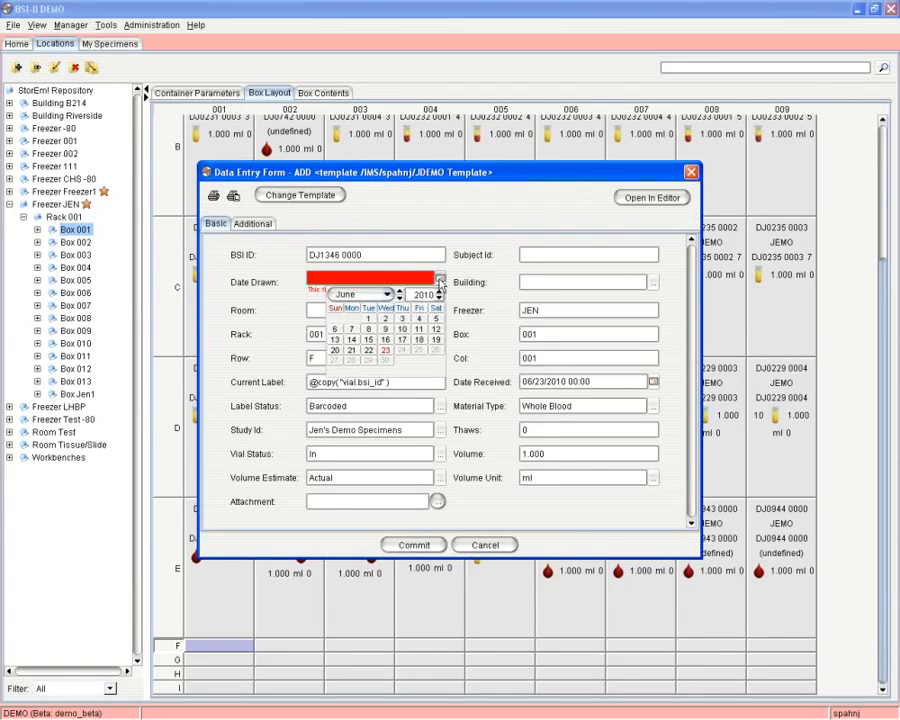
left_click(385, 328)
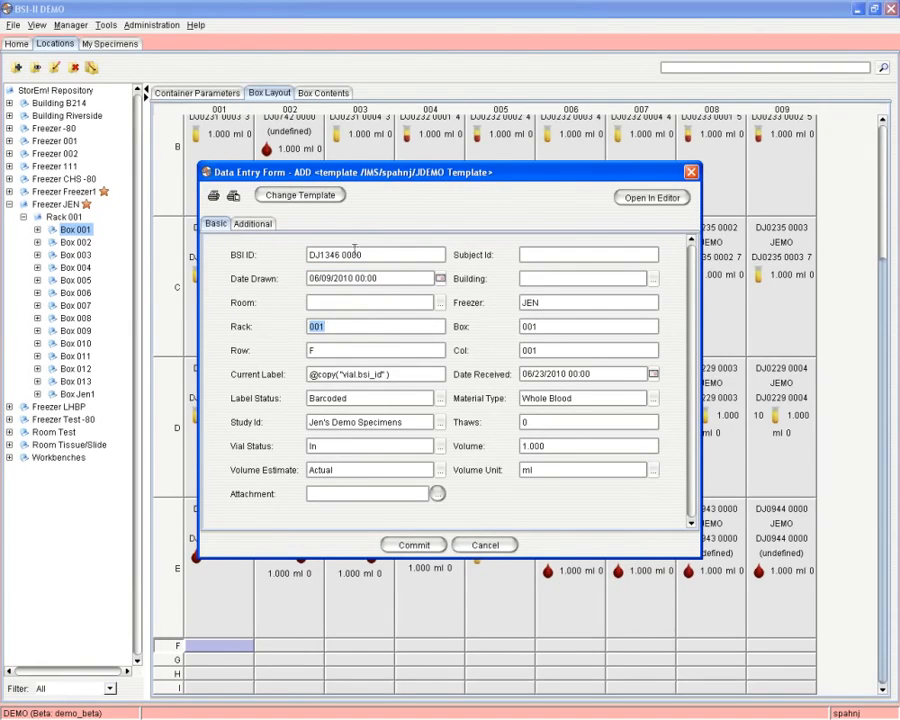
left_click(423, 549)
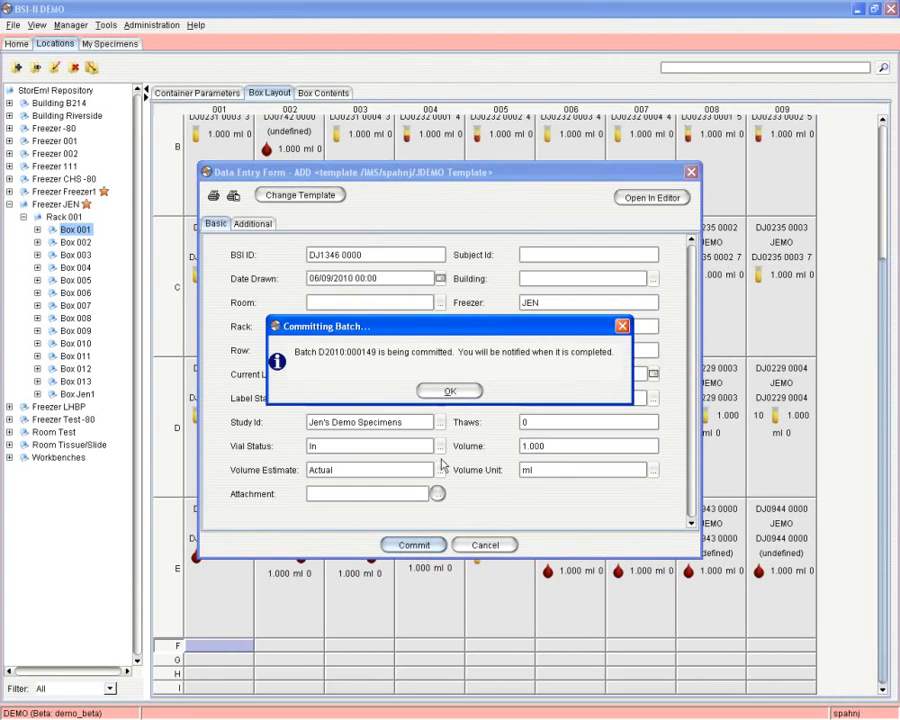
left_click(451, 392)
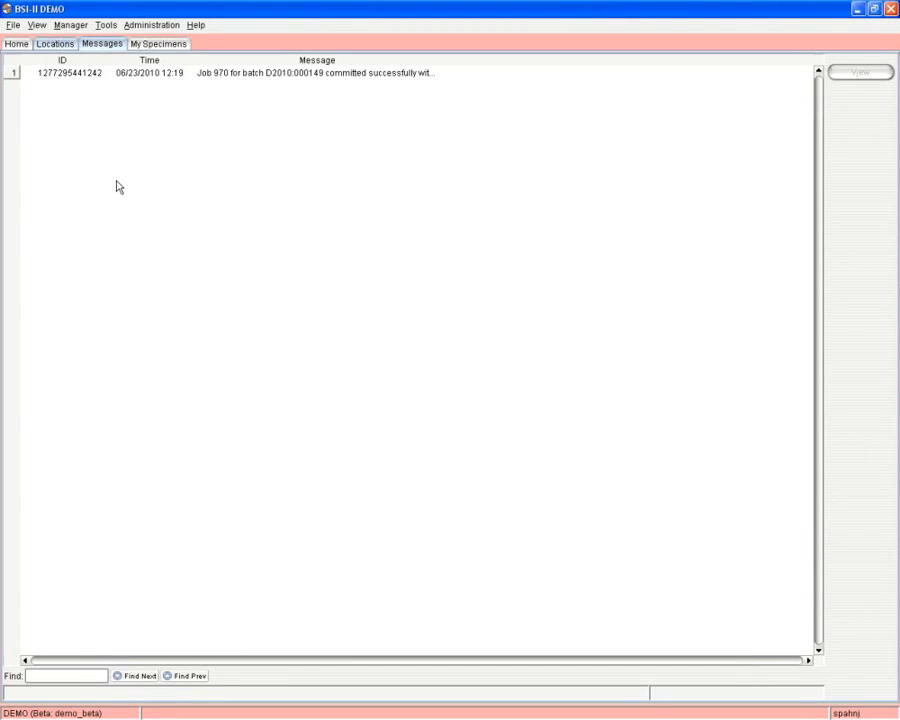
Return to Box 001's layout and bring up actions for new vial DJ1346 0000 at F-001.
left_click(60, 44)
scroll(234, 586, "down", 5)
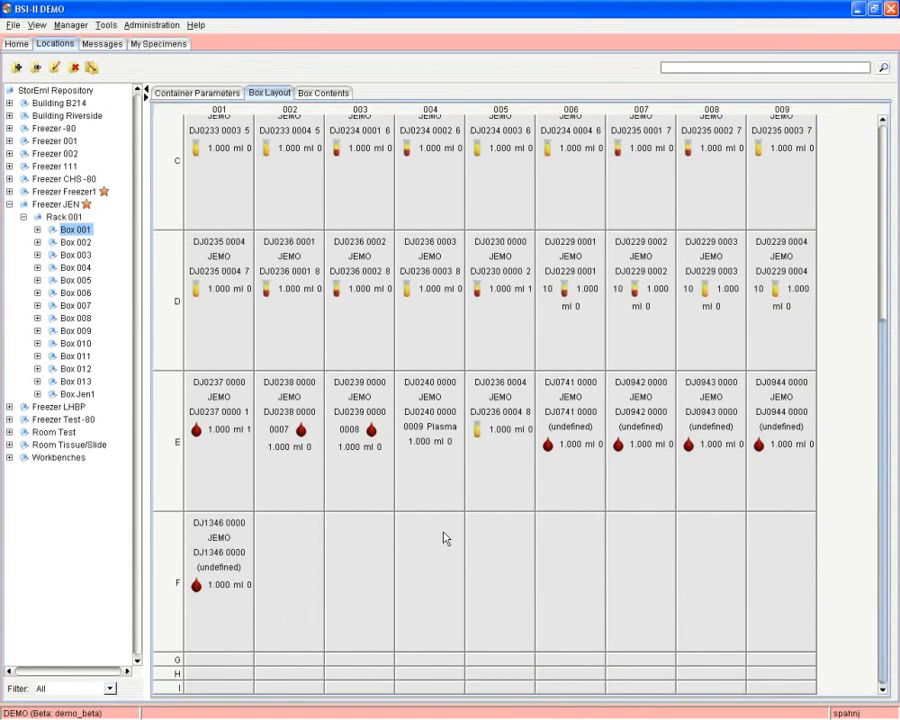
scroll(446, 538, "up", 5)
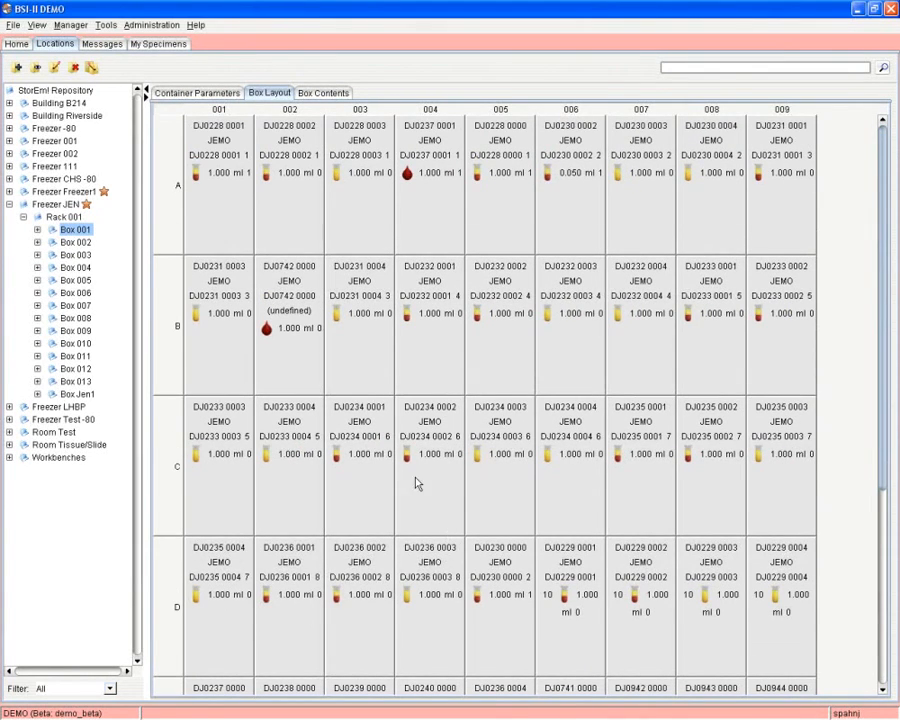
scroll(311, 575, "down", 5)
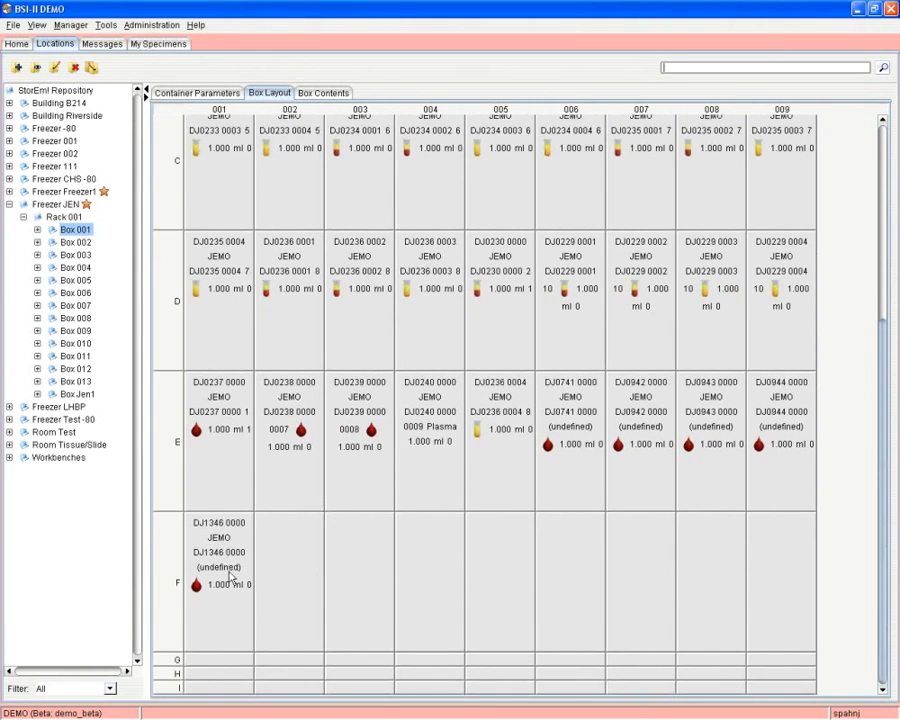
right_click(230, 566)
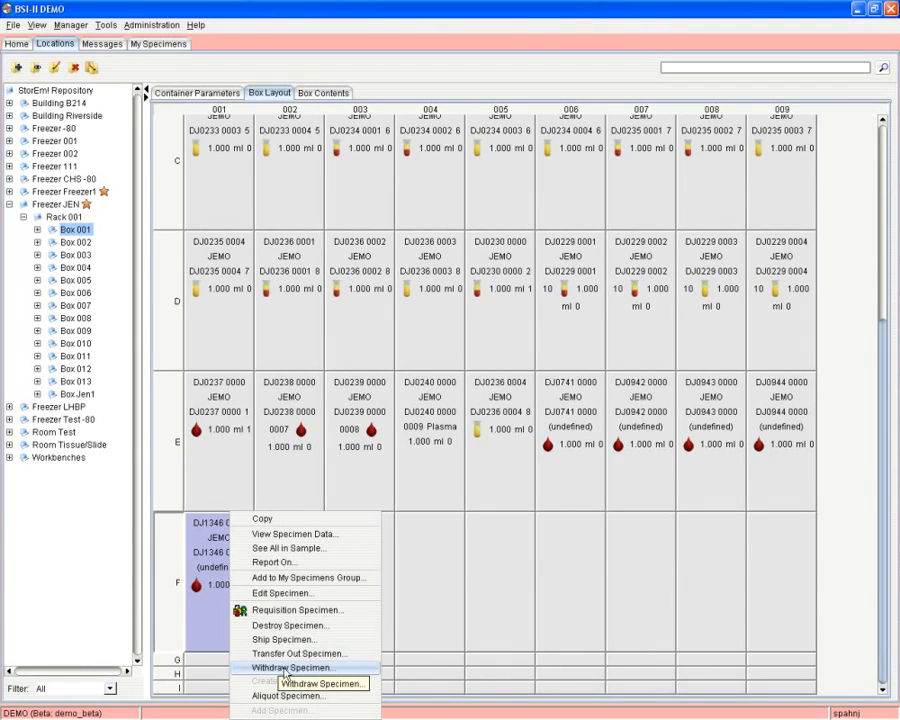
Run a withdraw task for vial DJ1346 0000 at F-001 of Box 001.
left_click(288, 667)
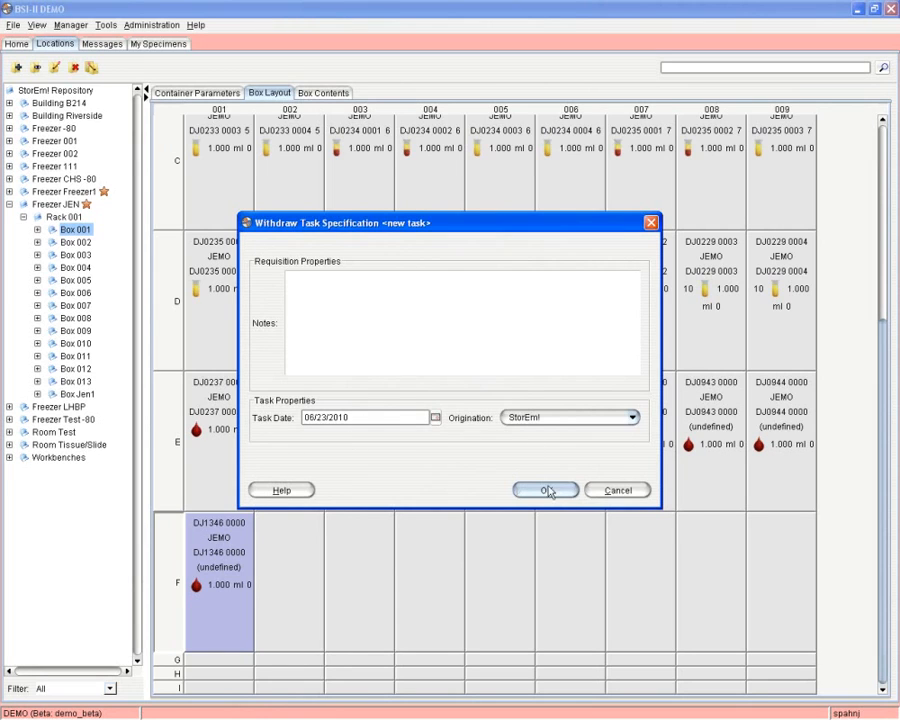
left_click(546, 490)
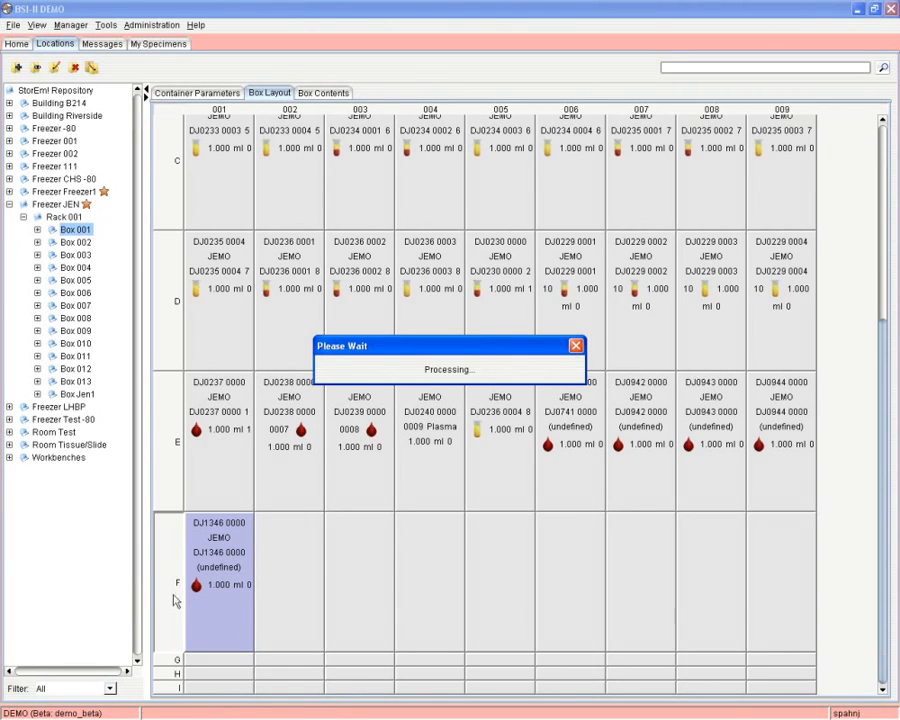
left_click(438, 391)
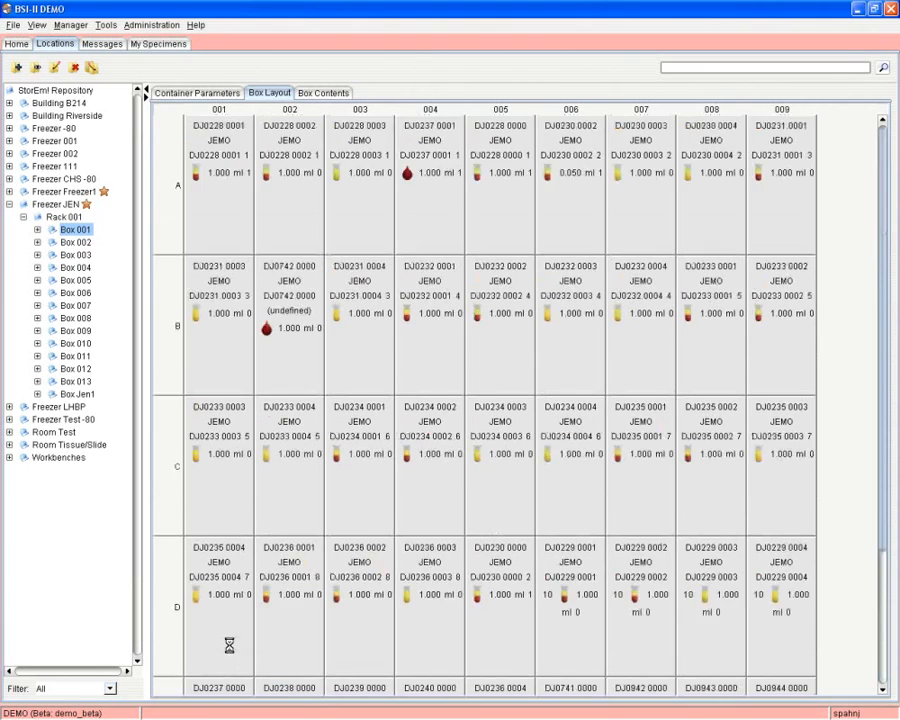
Bring rows E and F of Box 001 into view and select the vials at E-001 and E-002.
scroll(228, 651, "up", 3)
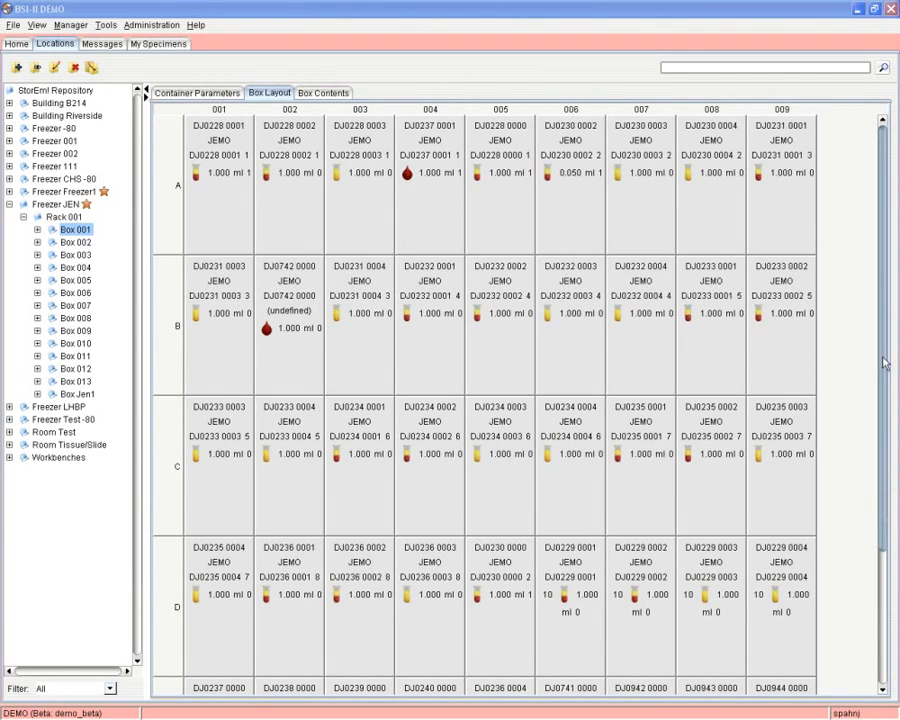
left_click_drag(884, 364, 882, 532)
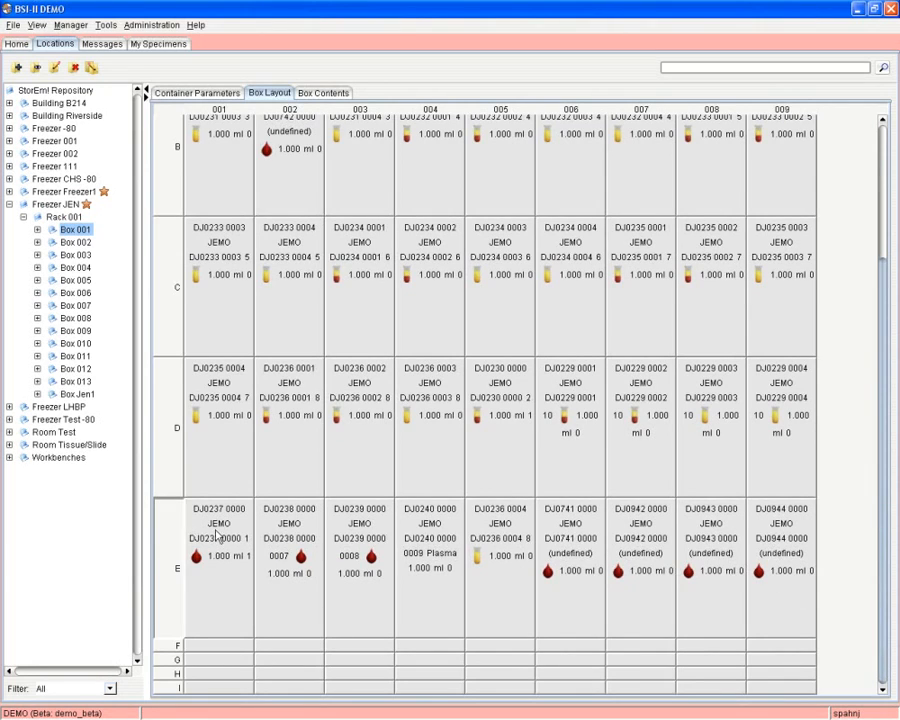
left_click(217, 538)
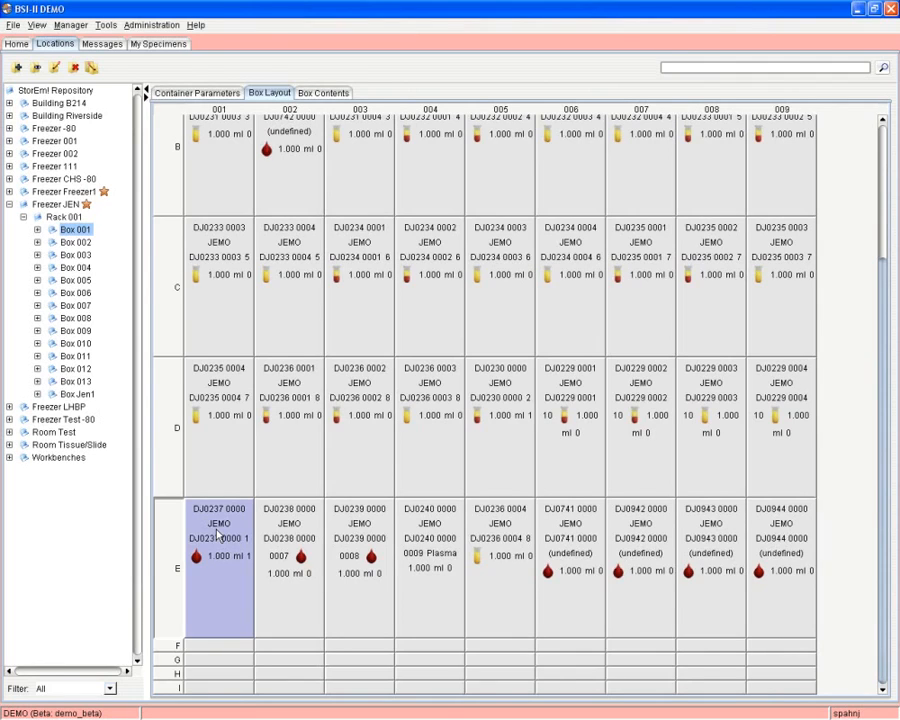
double_click(217, 529)
left_click_drag(218, 528, 259, 593)
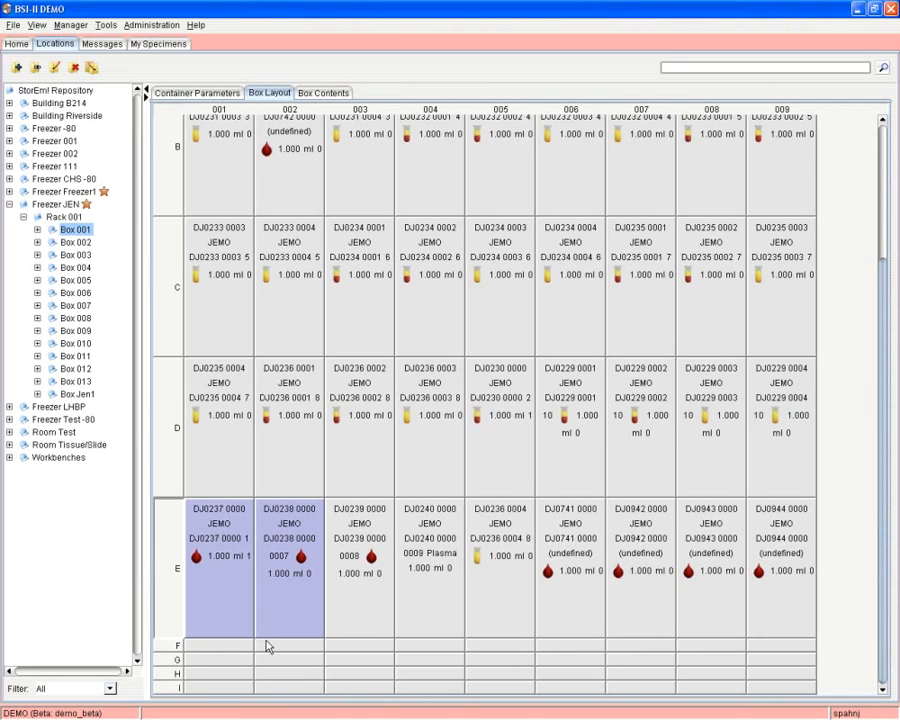
left_click_drag(266, 642, 268, 646)
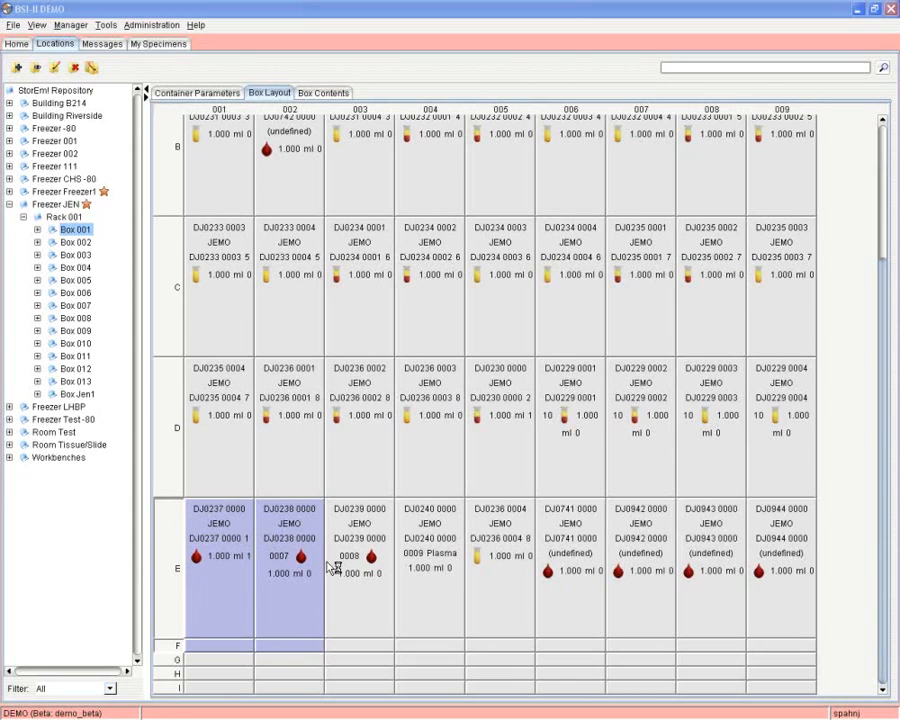
Drag vial DJ0237 0000 from E-001 to F-001 and DJ0238 0000 from E-002 to F-002.
right_click(328, 564)
left_click(301, 550)
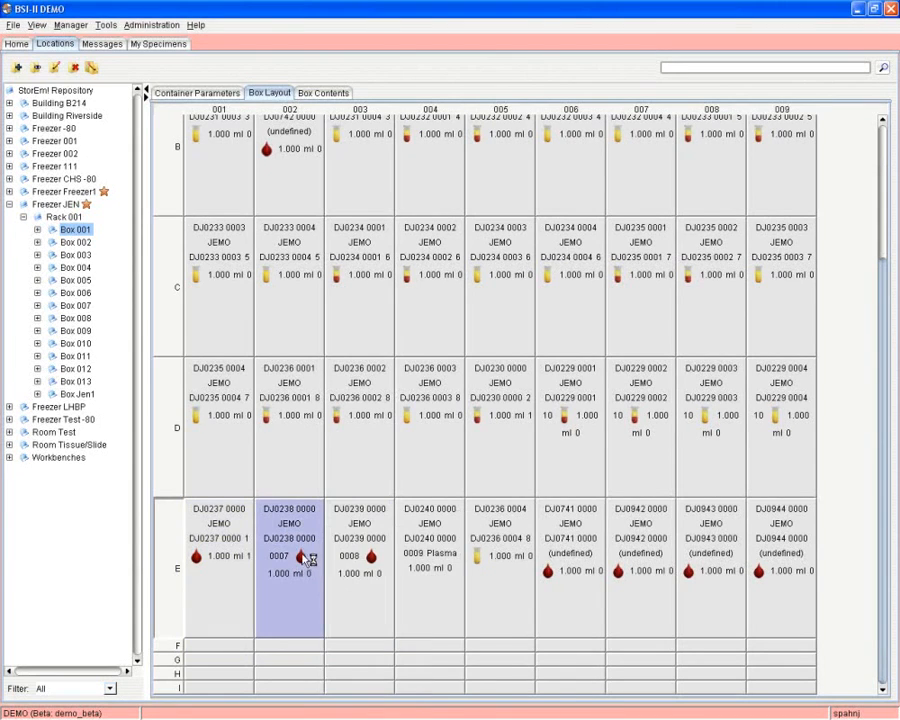
left_click(229, 536)
left_click_drag(232, 540, 219, 645)
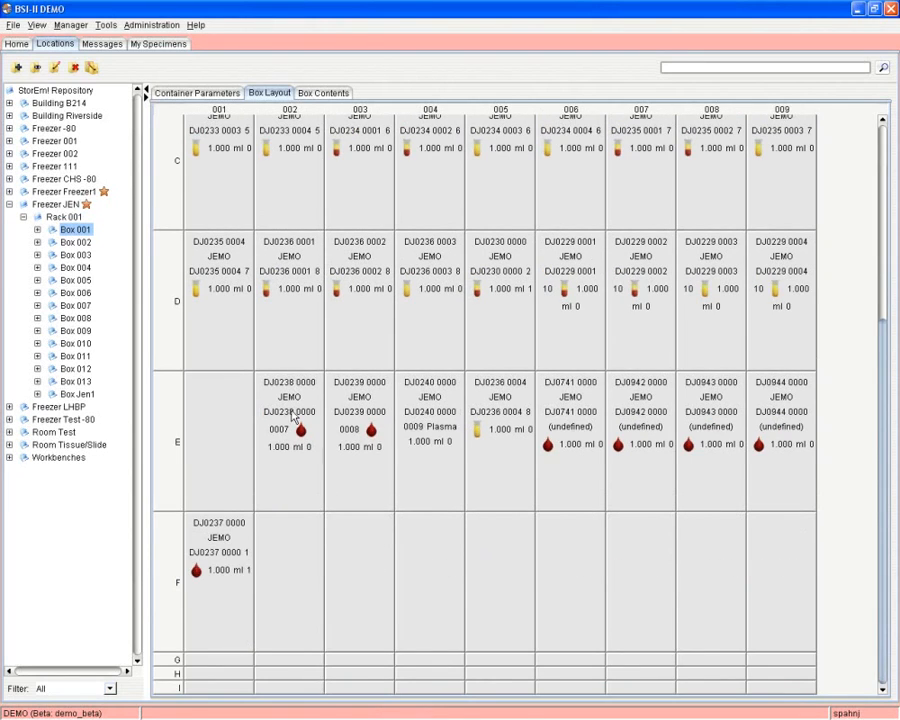
left_click(293, 418)
left_click_drag(293, 418, 304, 555)
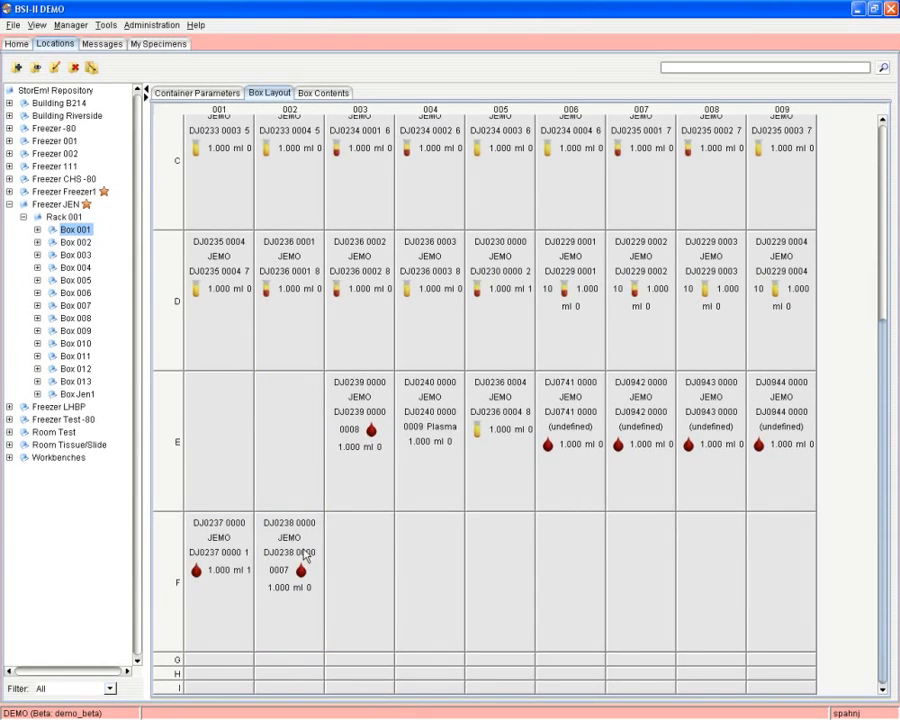